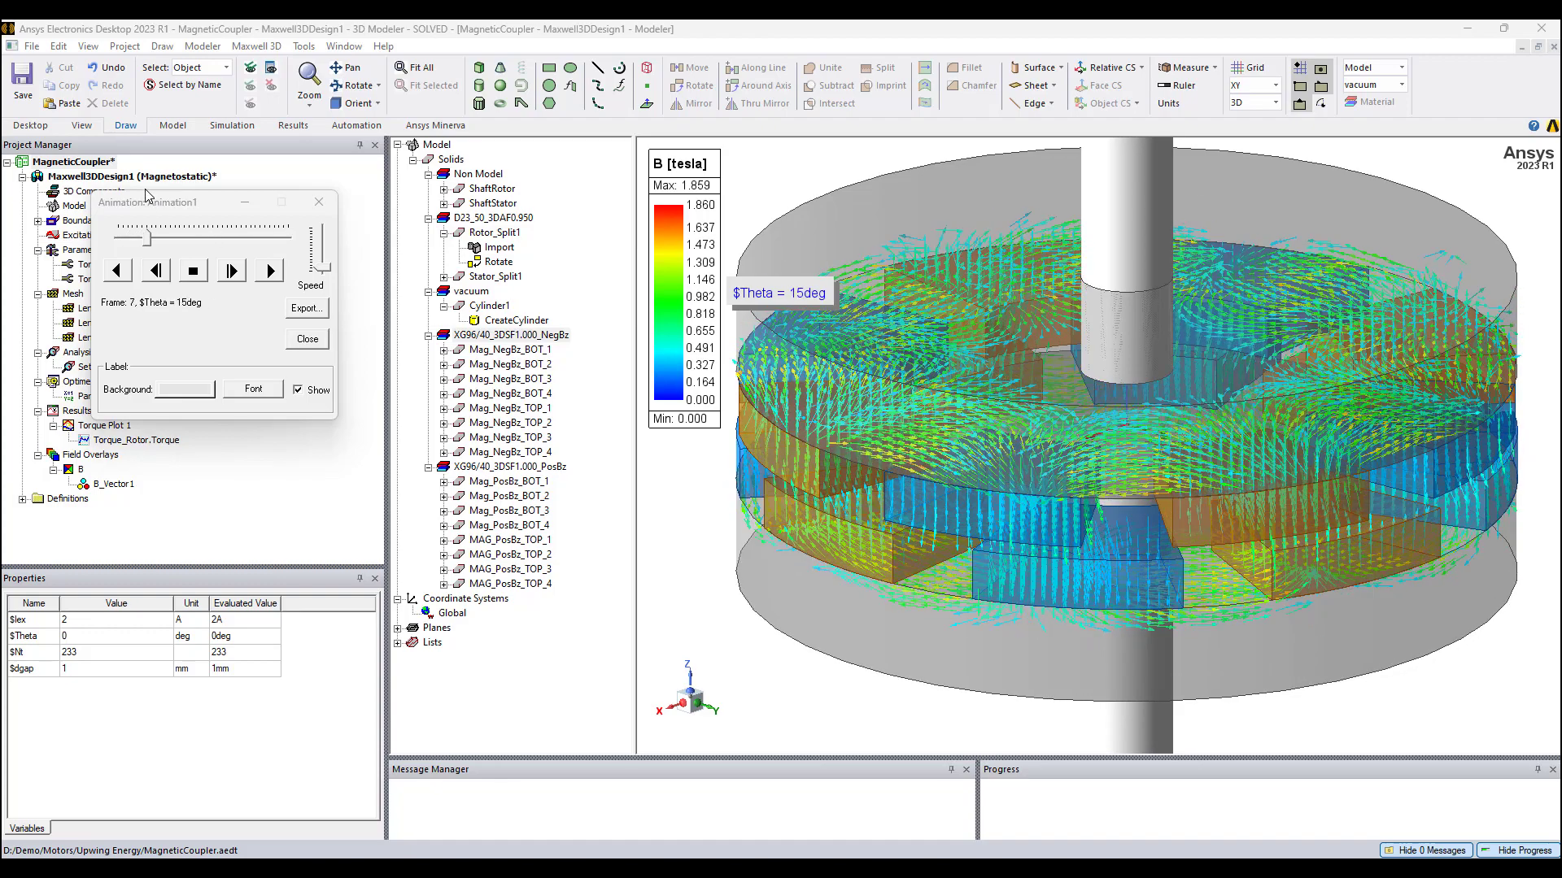
Review the project variables and the $Theta sweep definition in the parametric setup, leaving both unchanged
{"action": "left_click", "coordinate": [83, 162]}
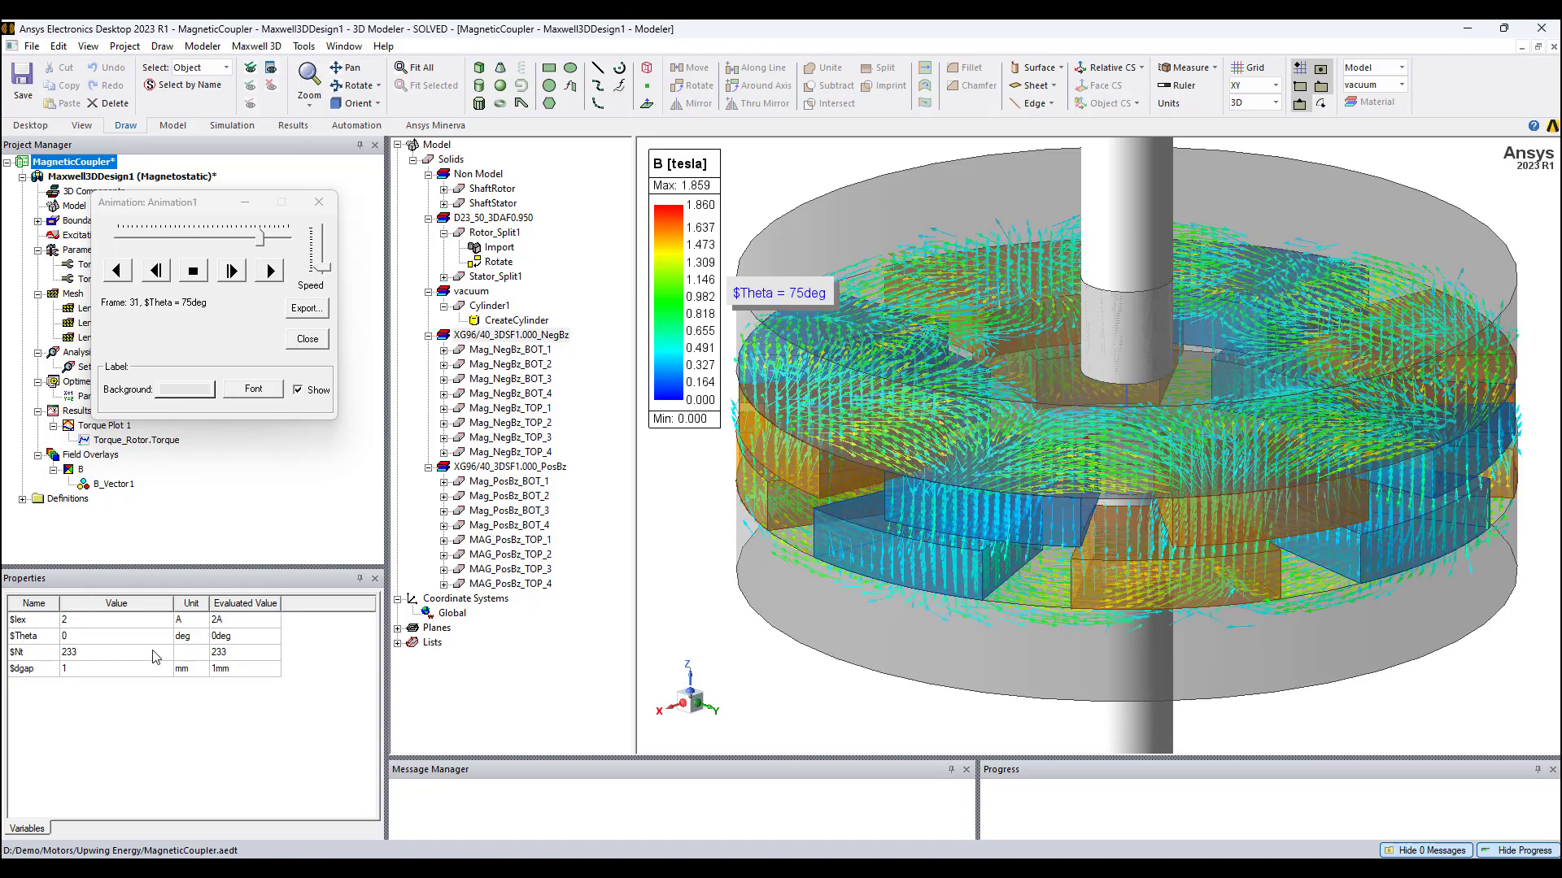
{"action": "double_click", "coordinate": [83, 396]}
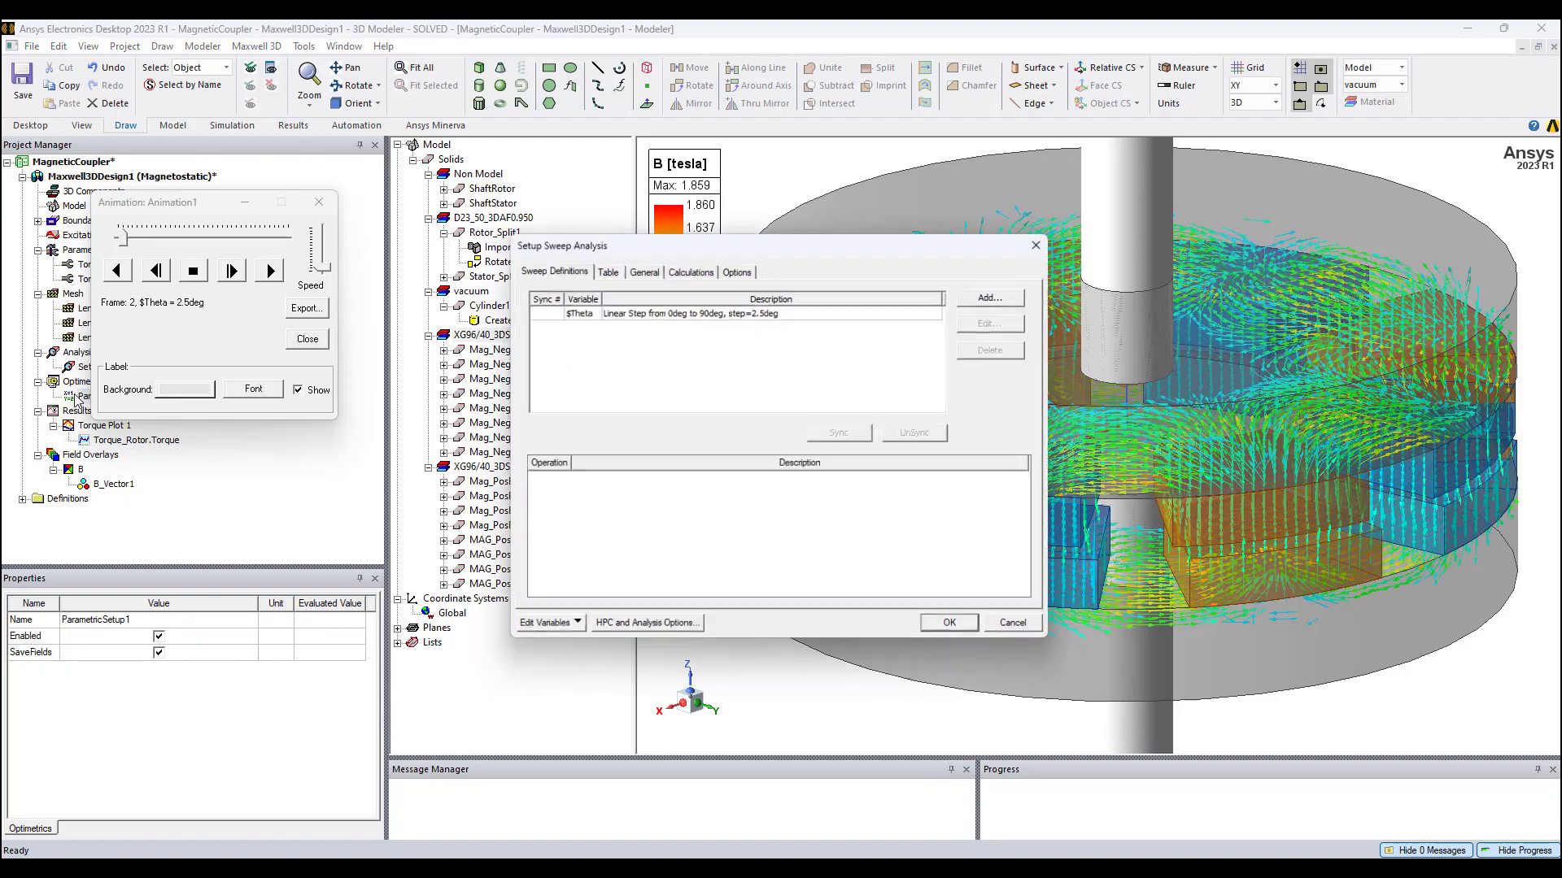
{"action": "double_click", "coordinate": [643, 309]}
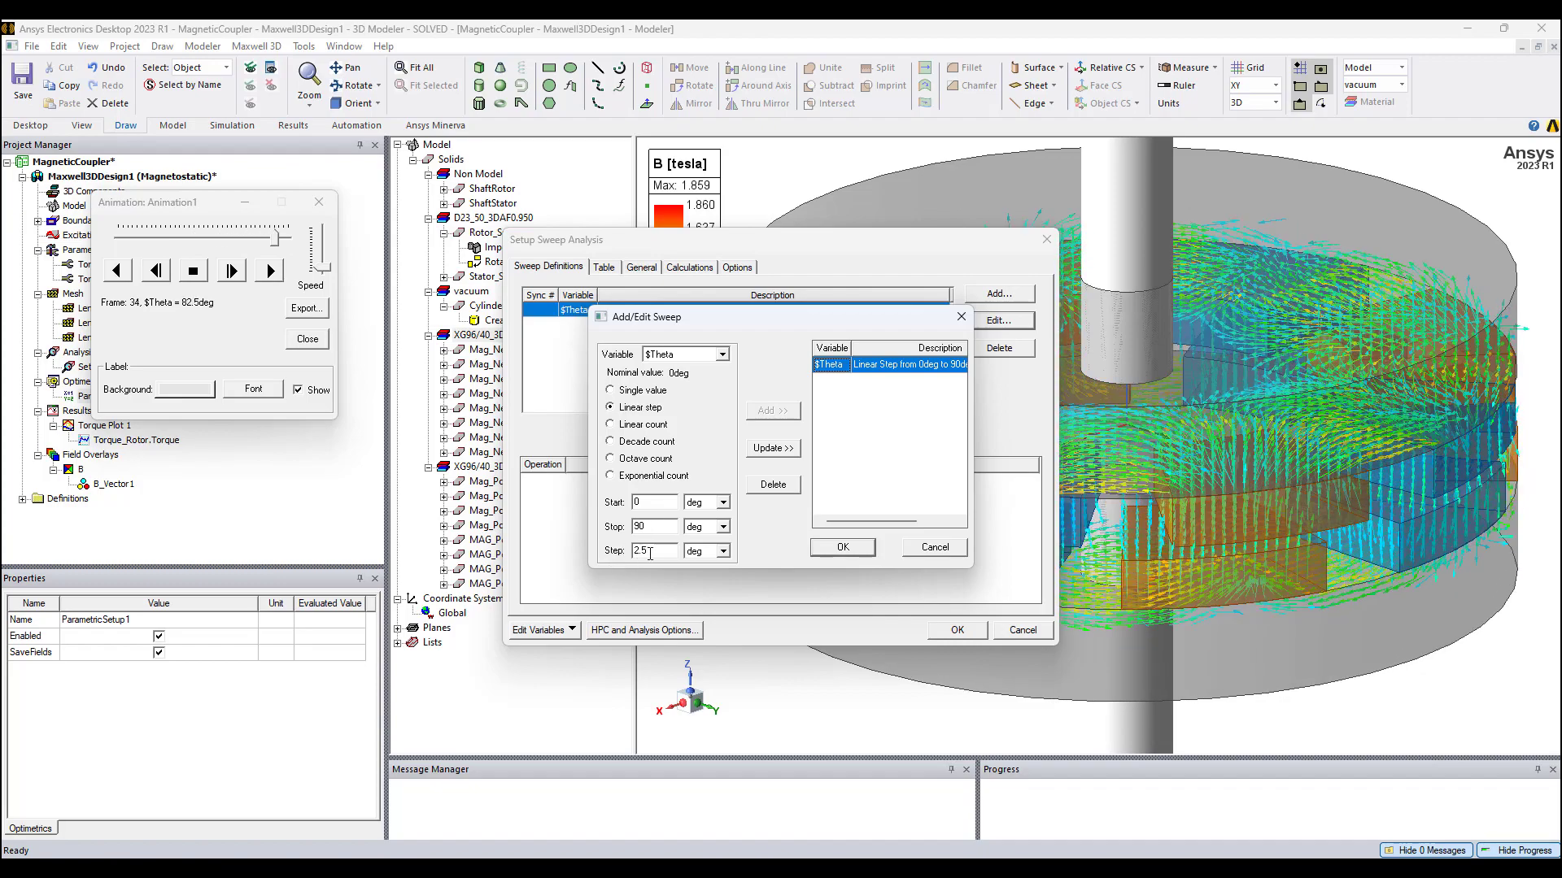
{"action": "left_click", "coordinate": [960, 317]}
{"action": "left_click", "coordinate": [1046, 239]}
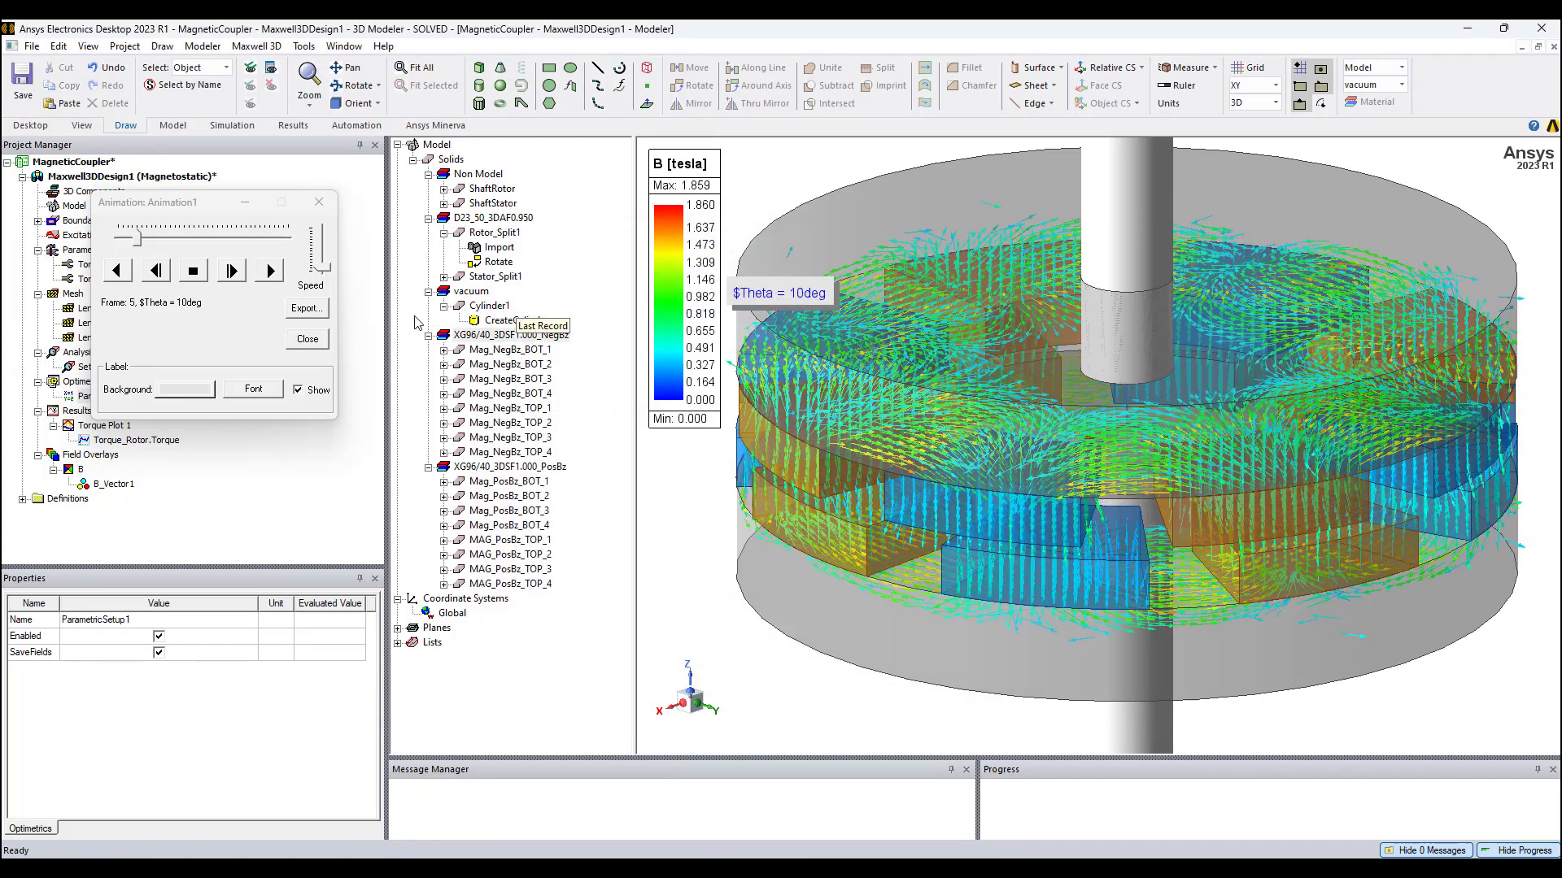
Halt the field animation and step it back frame by frame to frame 1, $Theta = 0deg
{"action": "left_click", "coordinate": [188, 275]}
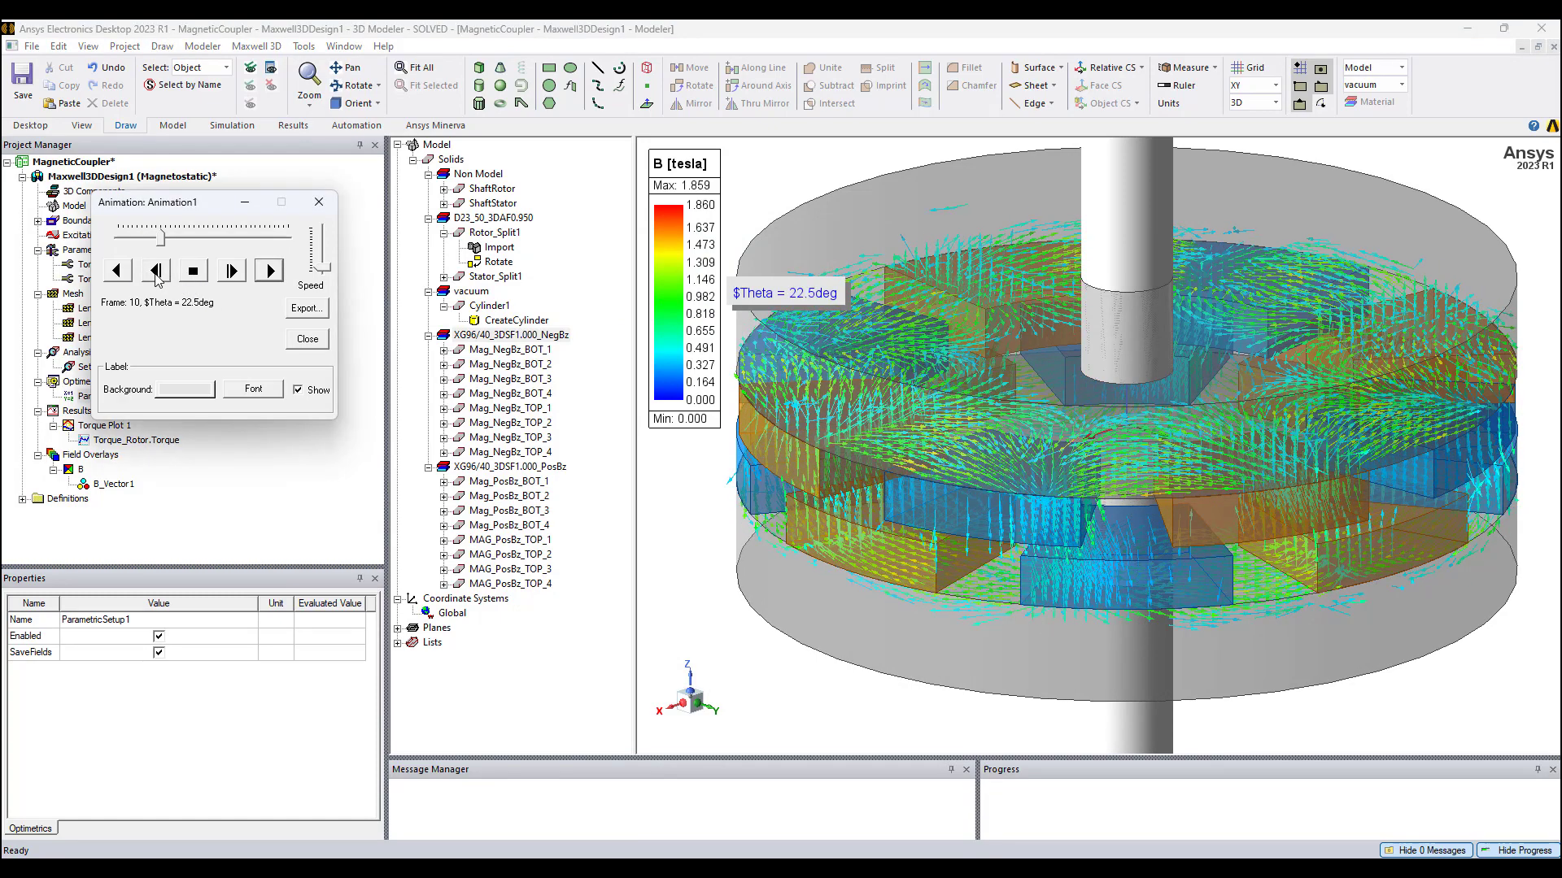
{"action": "left_click", "coordinate": [156, 271]}
{"action": "left_click", "coordinate": [156, 271]}
{"action": "left_click", "coordinate": [156, 271]}
{"action": "left_click", "coordinate": [156, 271]}
{"action": "left_click", "coordinate": [156, 271]}
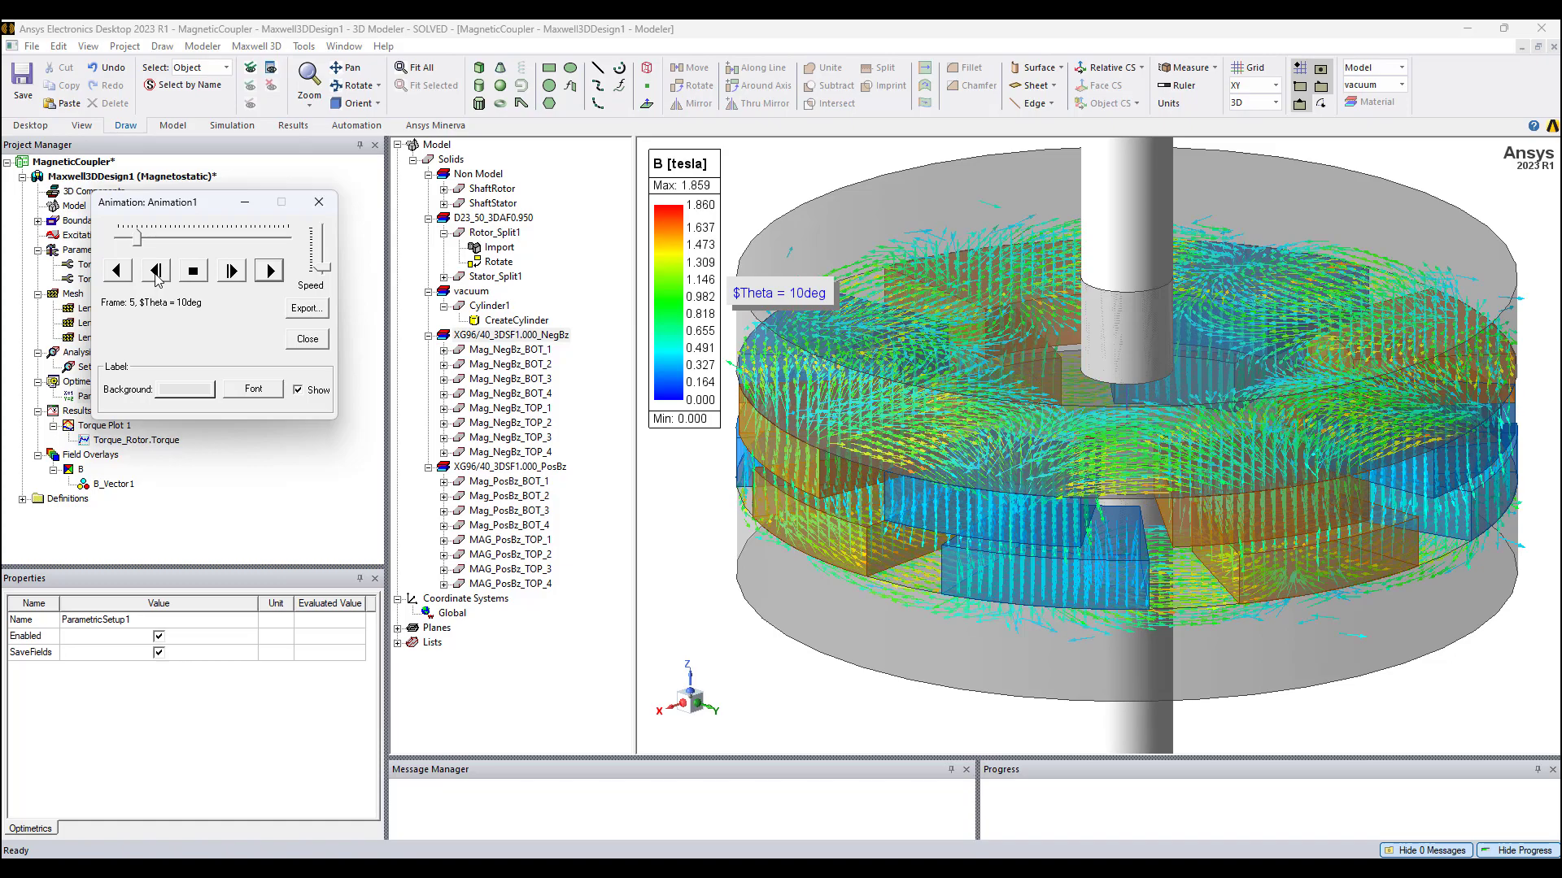
{"action": "left_click", "coordinate": [156, 271]}
{"action": "left_click", "coordinate": [156, 271]}
{"action": "left_click", "coordinate": [155, 271]}
{"action": "left_click", "coordinate": [156, 271]}
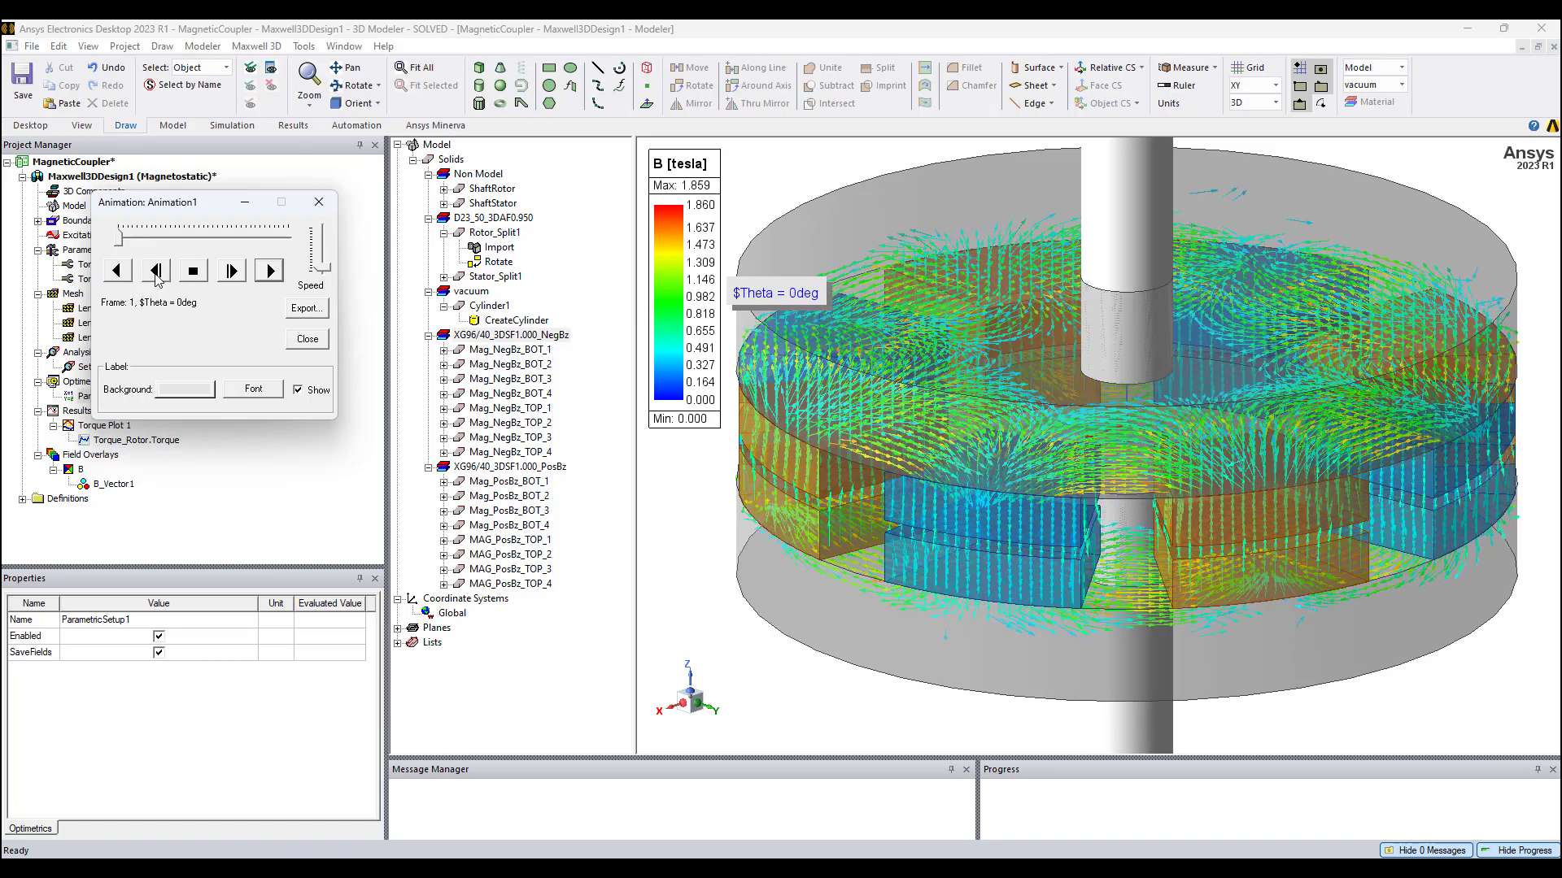
Inspect the aligned magnets' B vectors from the side, and check the magnetic coercivity direction of material XG96/40_3DSF1.000_NegBz
{"action": "scroll", "coordinate": [878, 556], "scroll_direction": "up", "scroll_amount": 2}
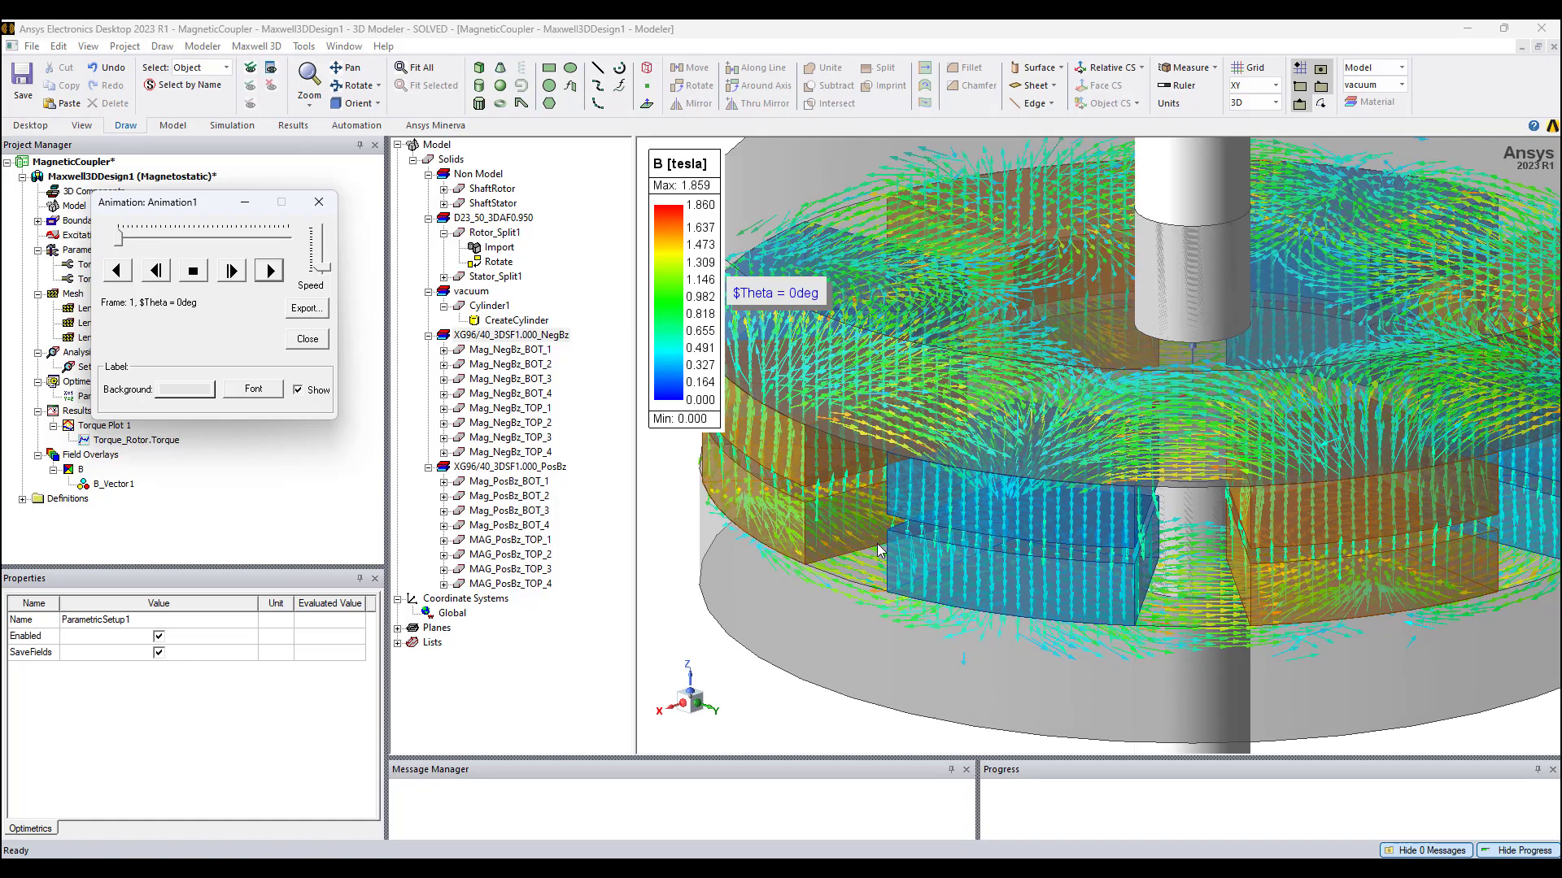
{"action": "double_click", "coordinate": [986, 527], "text": "alt"}
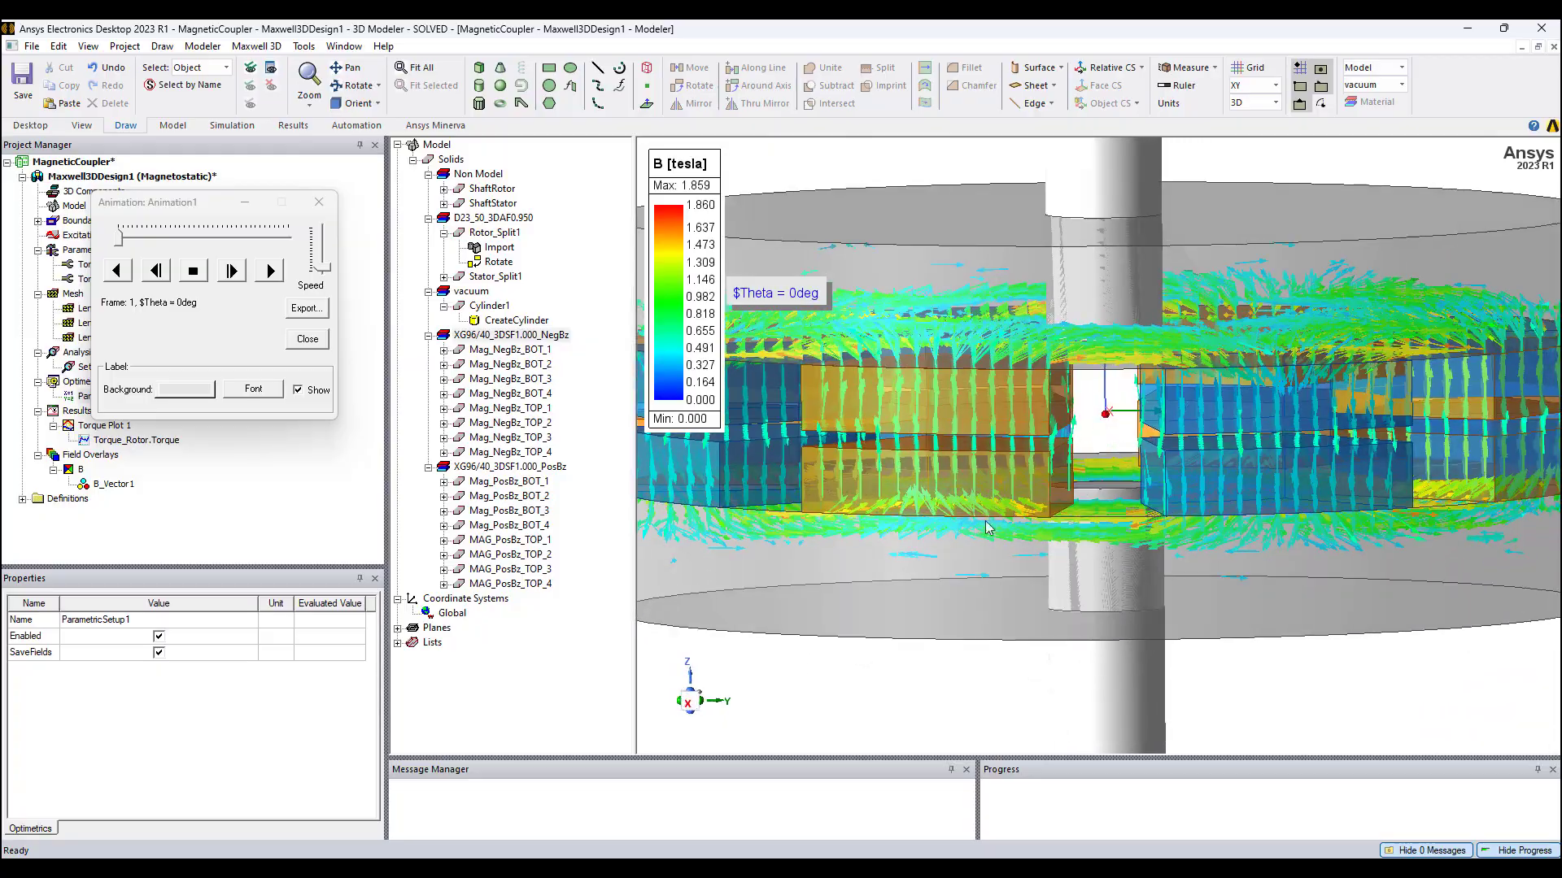
{"action": "scroll", "coordinate": [1333, 521], "scroll_direction": "up", "scroll_amount": 2}
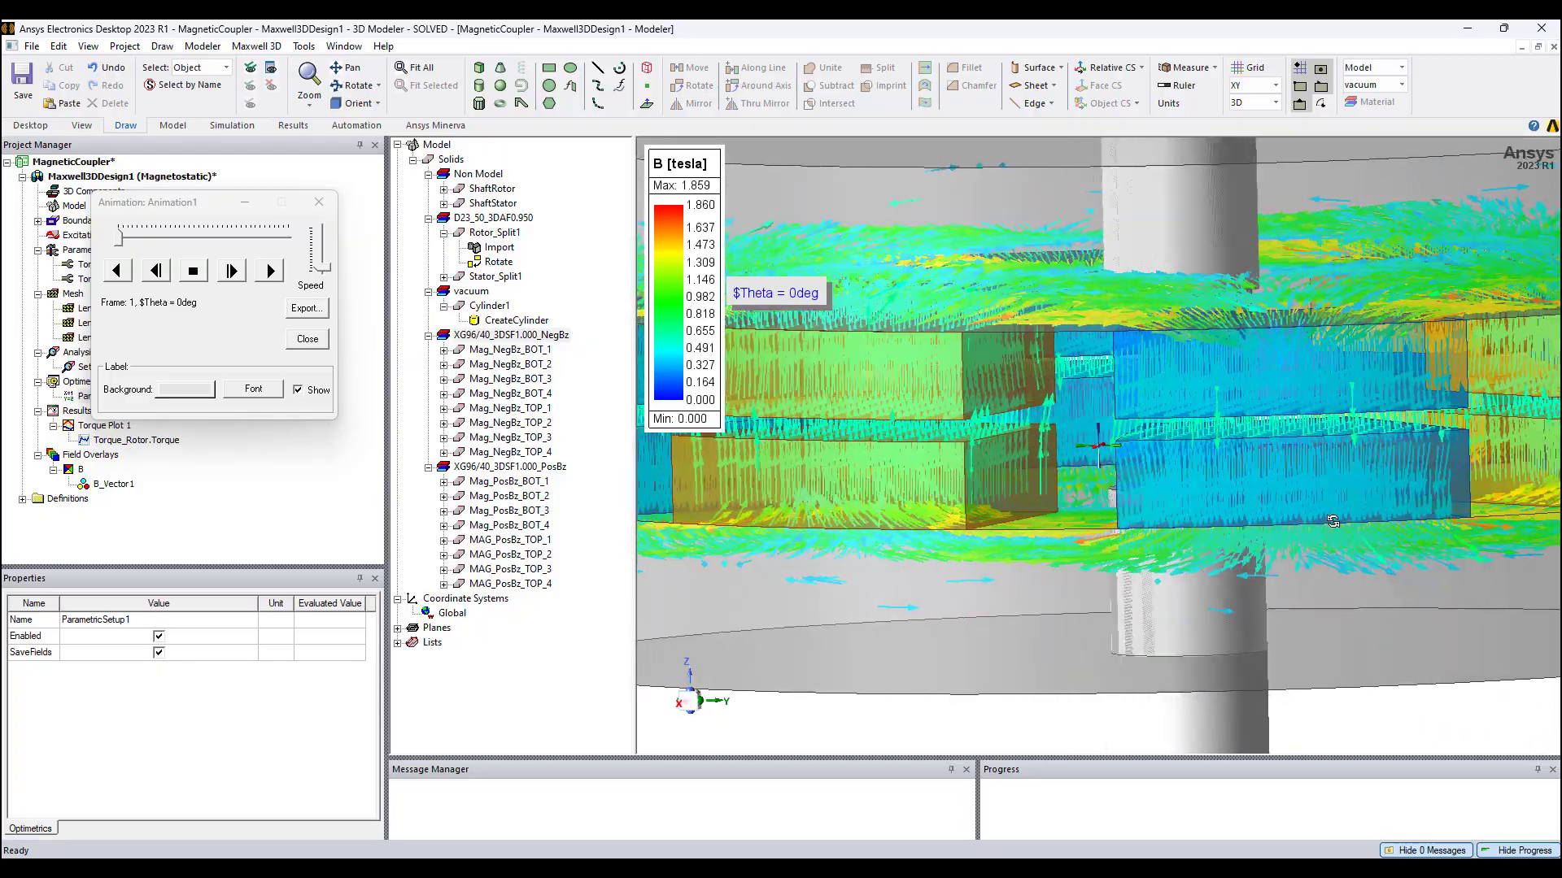
{"action": "double_click", "coordinate": [1332, 521], "text": "alt"}
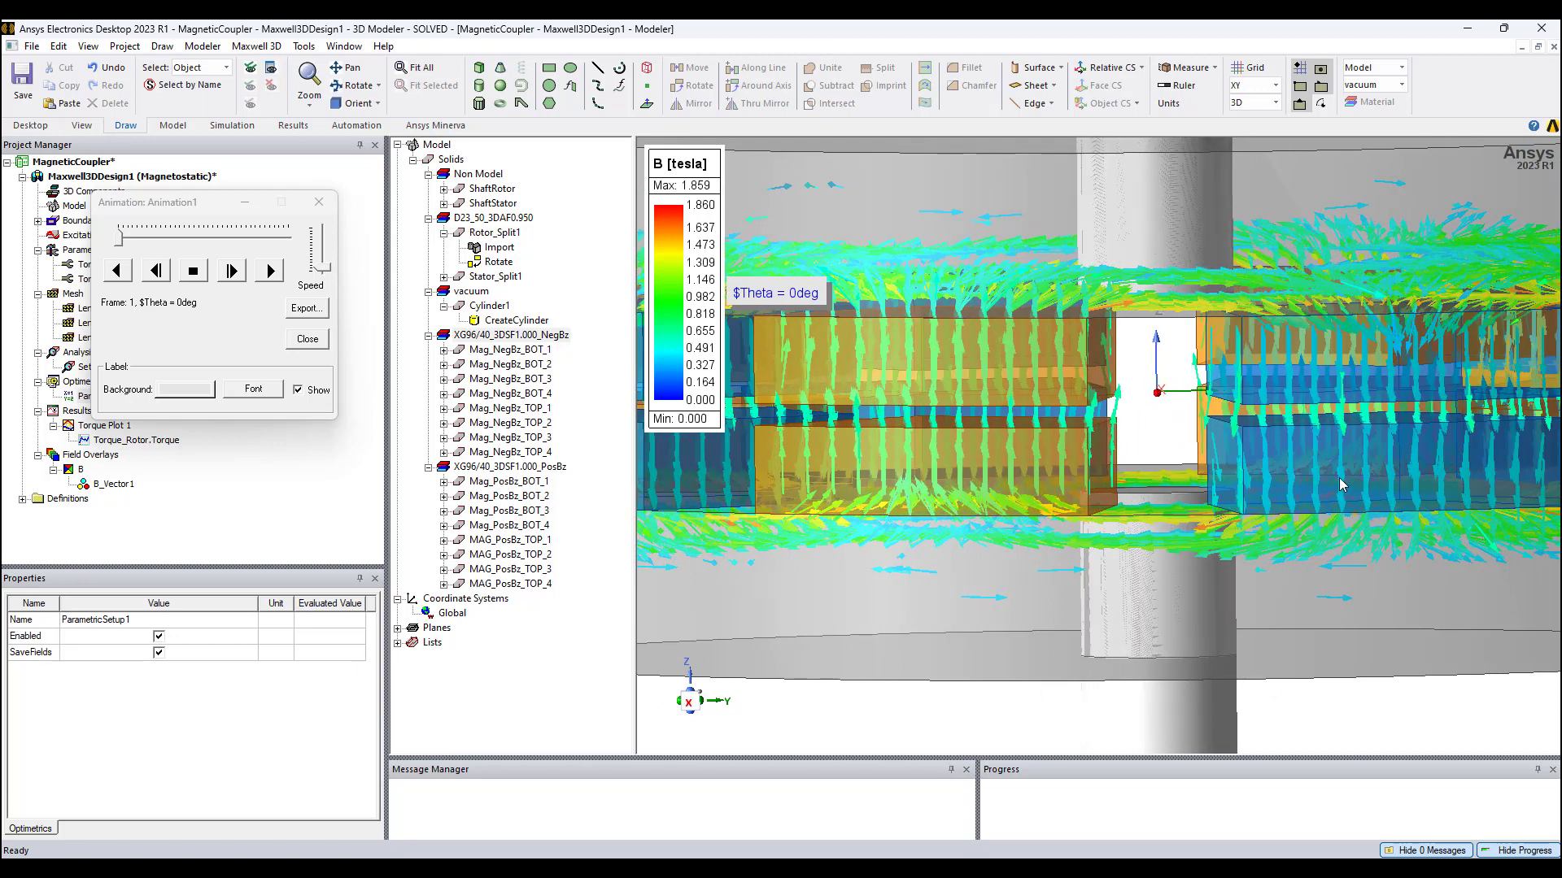
{"action": "left_click", "coordinate": [521, 337]}
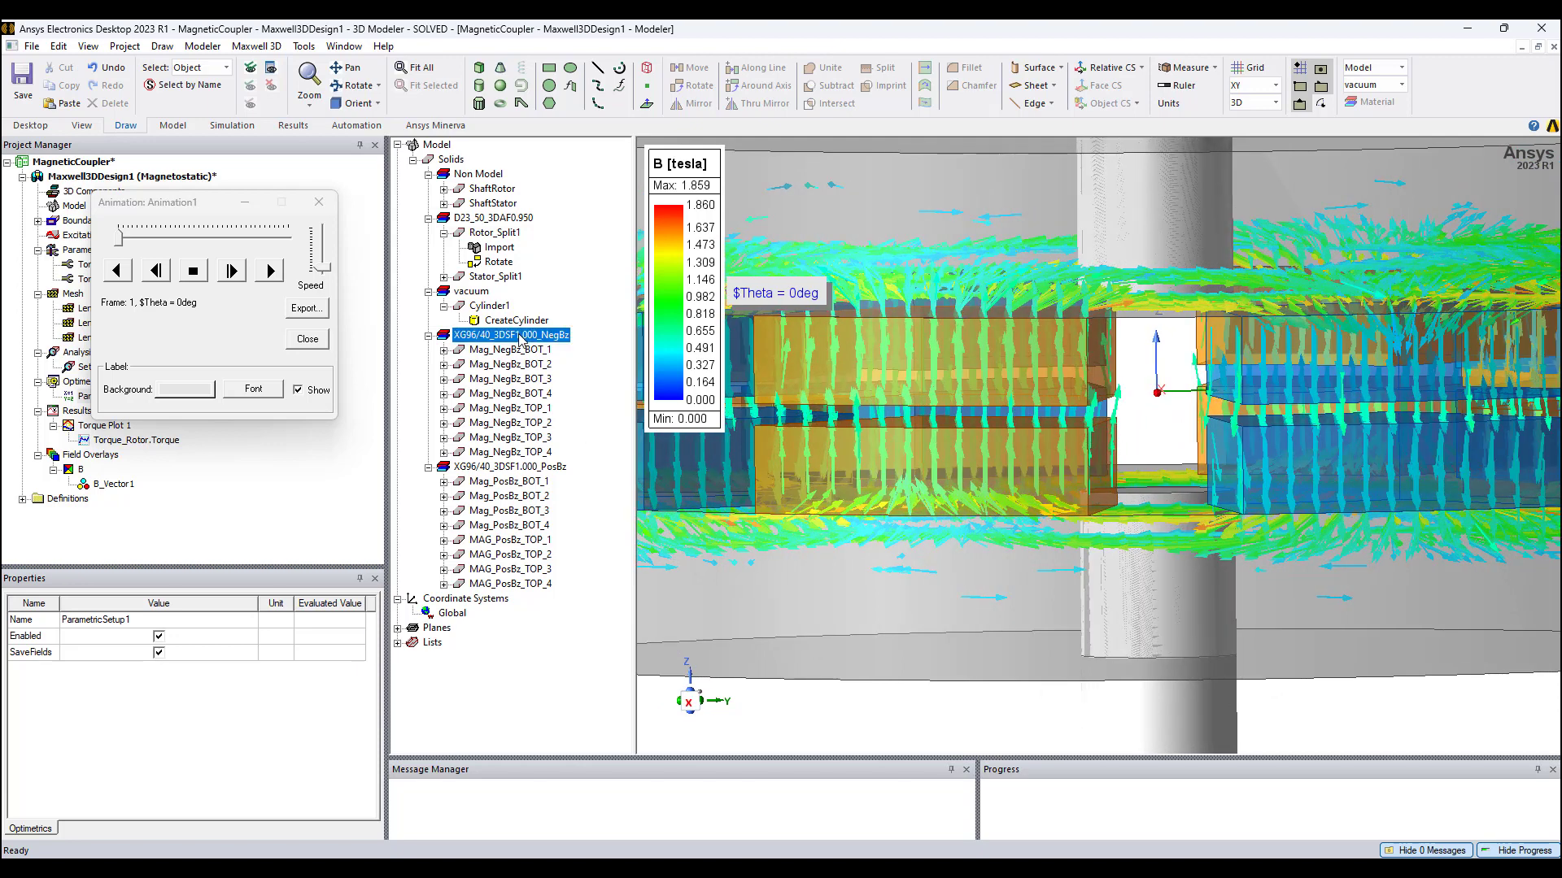
{"action": "right_click", "coordinate": [521, 337]}
{"action": "left_click", "coordinate": [578, 450]}
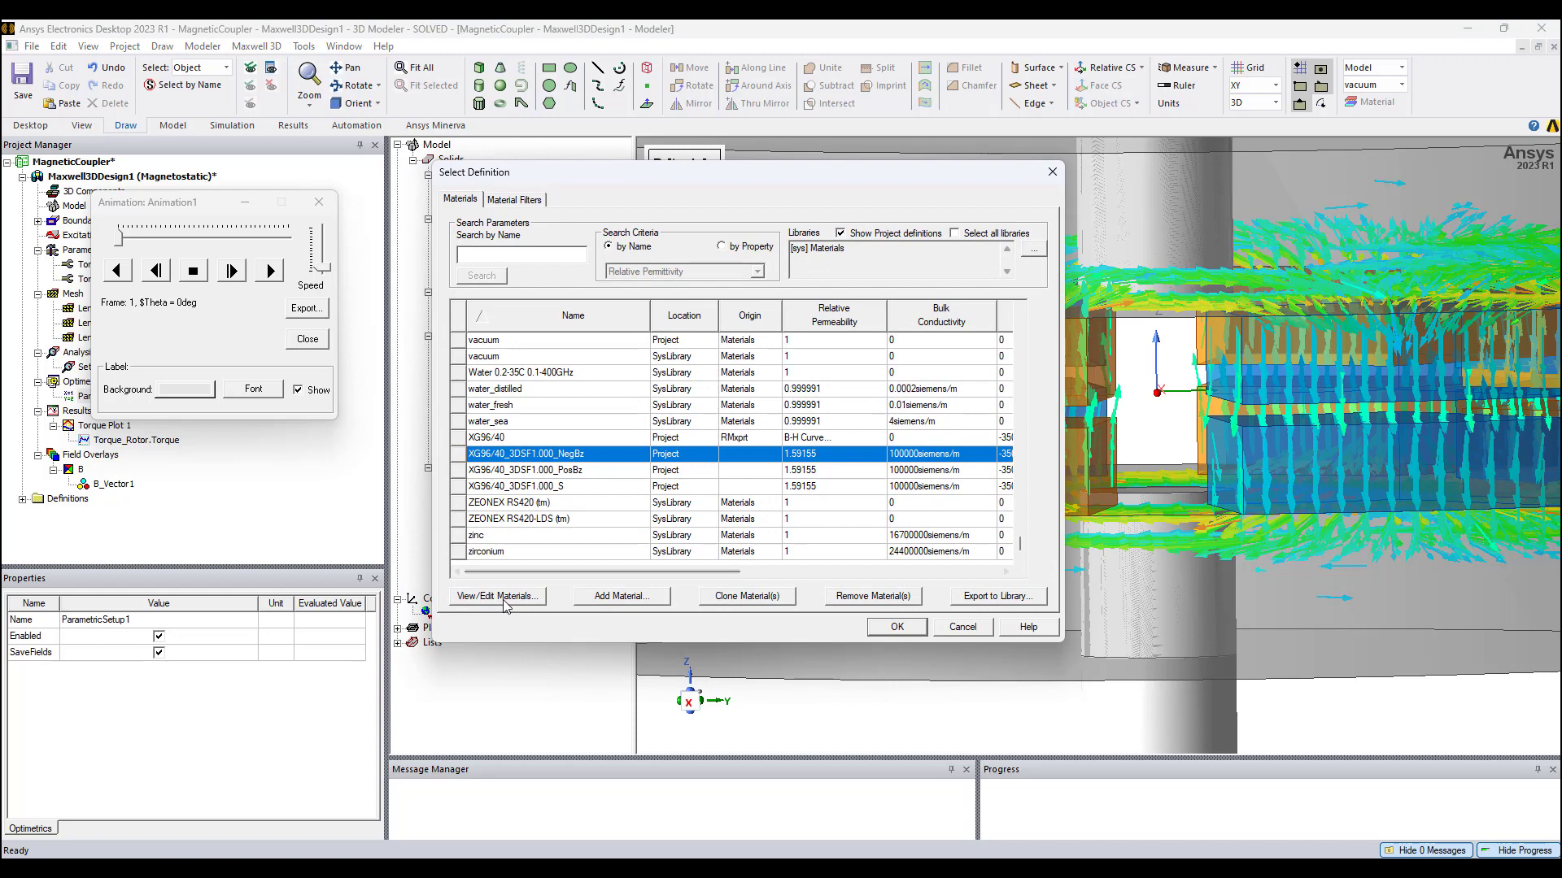
{"action": "left_click", "coordinate": [500, 590]}
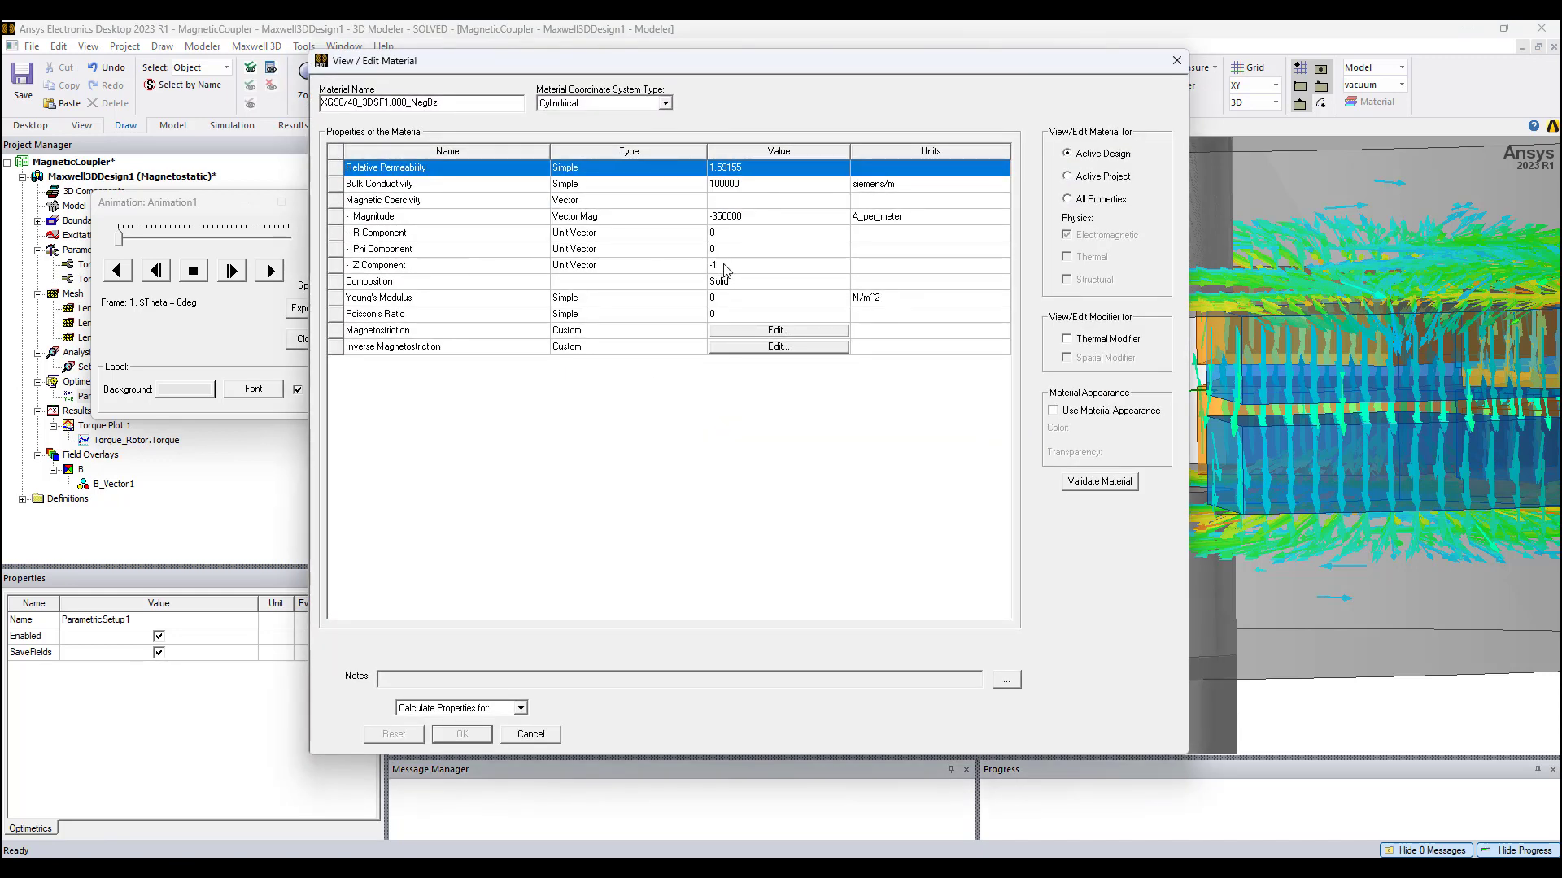
{"action": "left_click", "coordinate": [1176, 60]}
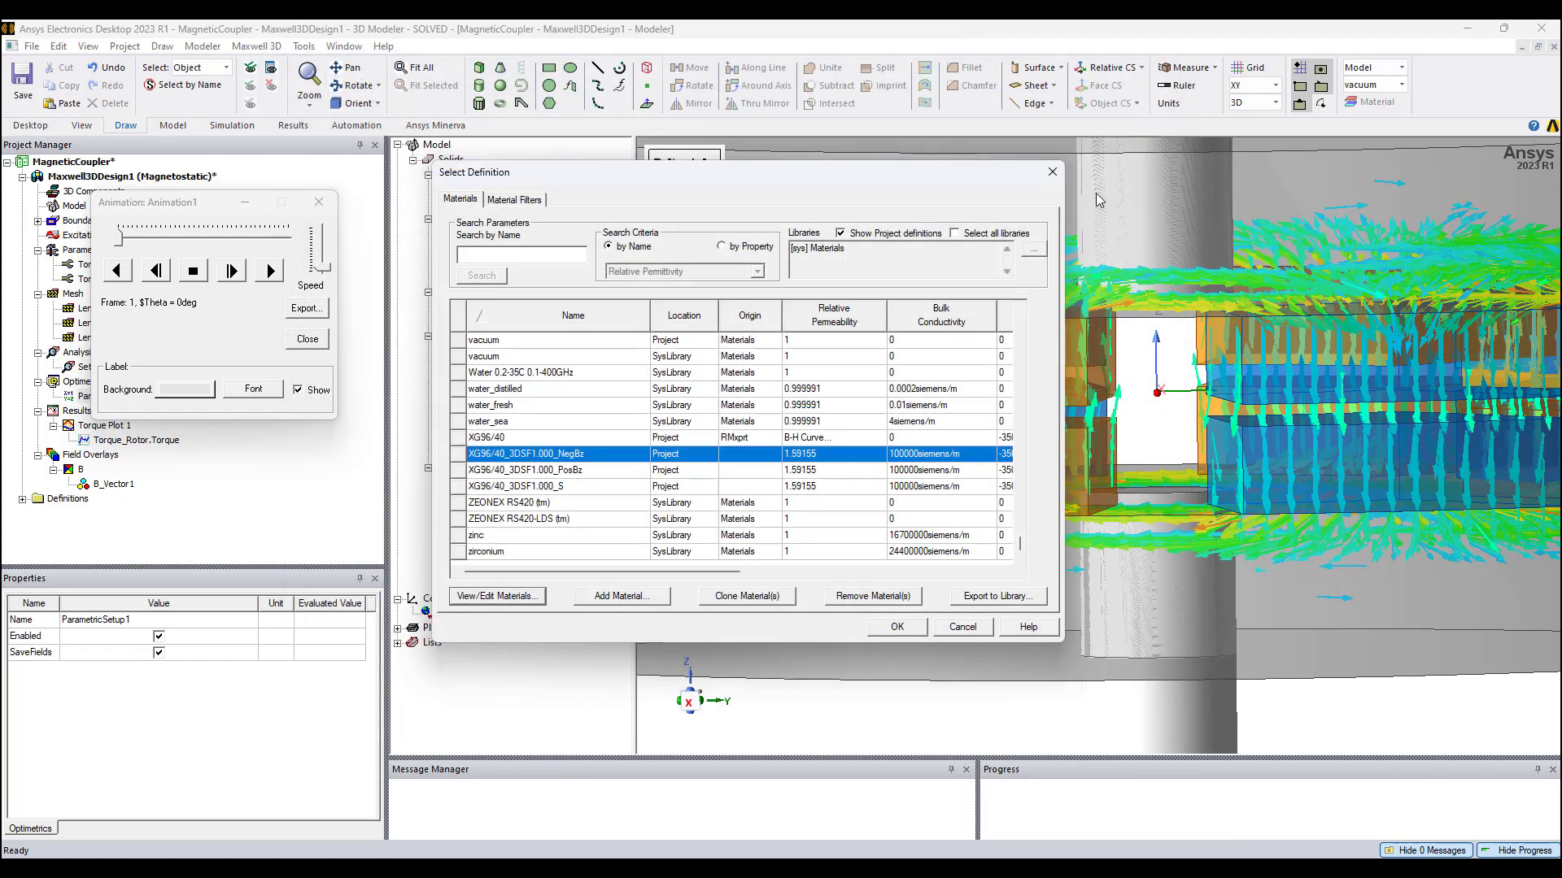
{"action": "left_click", "coordinate": [1070, 160]}
Check the magnetic coercivity direction components of the XG96/40_3DSF1.000_PosBz material without changing its definition
{"action": "left_click", "coordinate": [517, 470]}
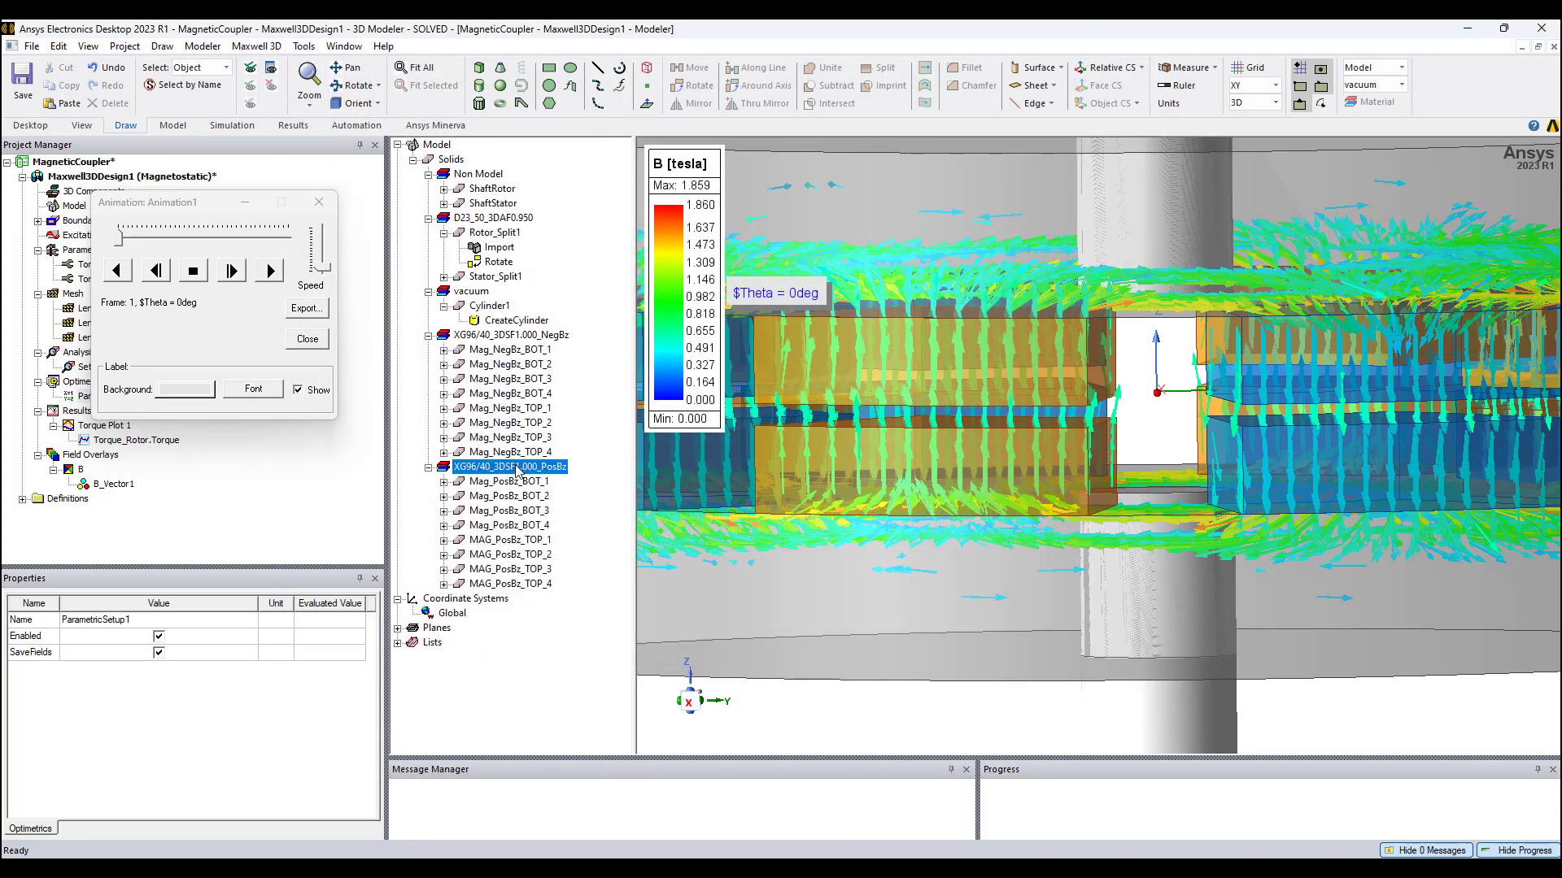
{"action": "right_click", "coordinate": [518, 471]}
{"action": "left_click", "coordinate": [575, 539]}
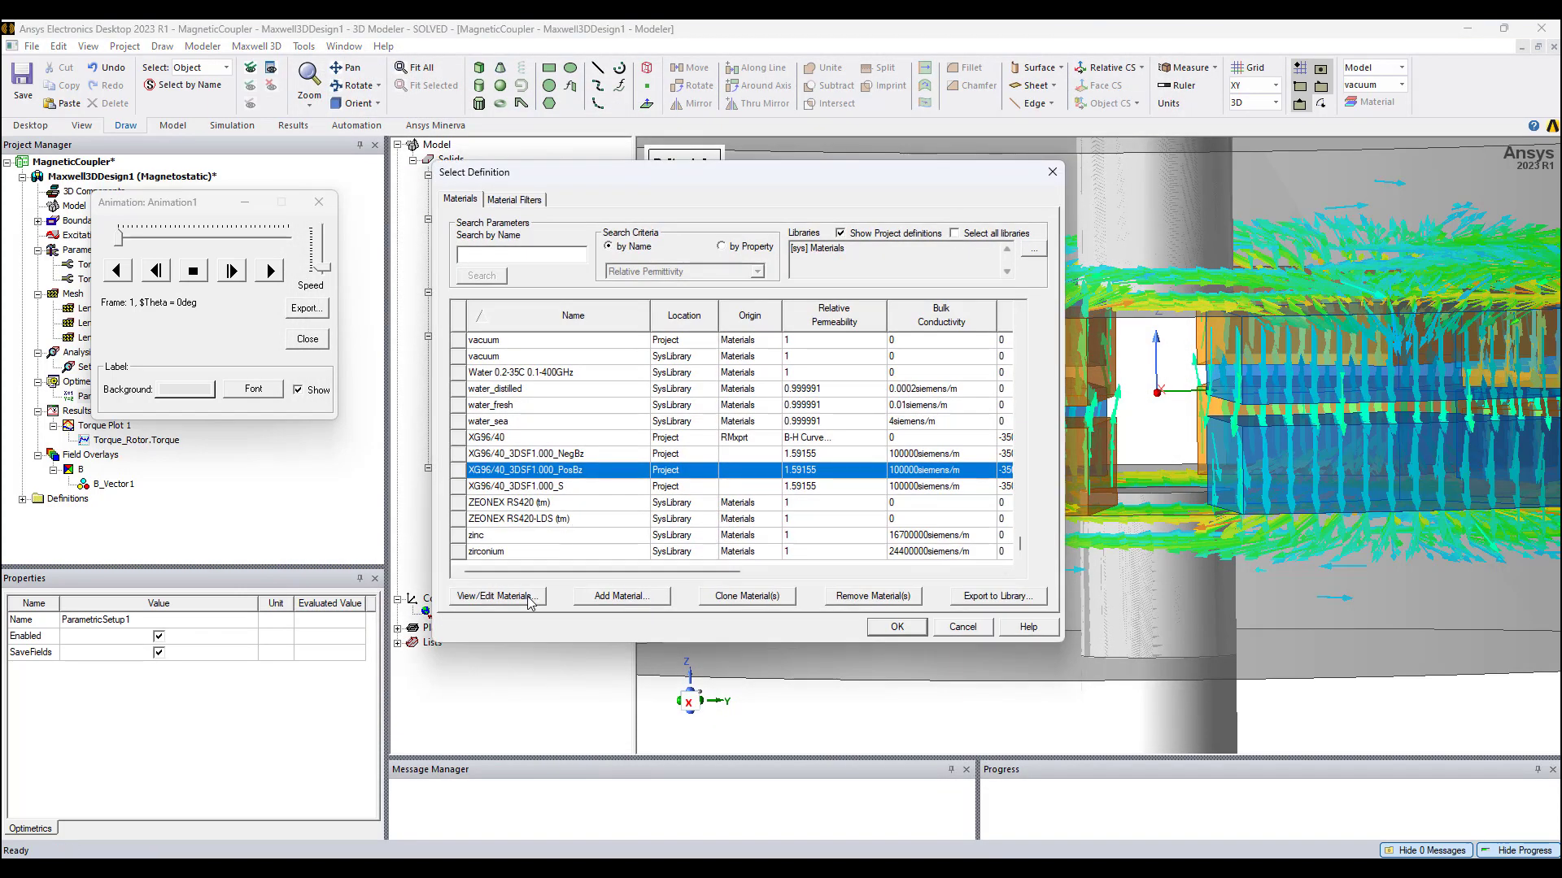
{"action": "left_click", "coordinate": [525, 597]}
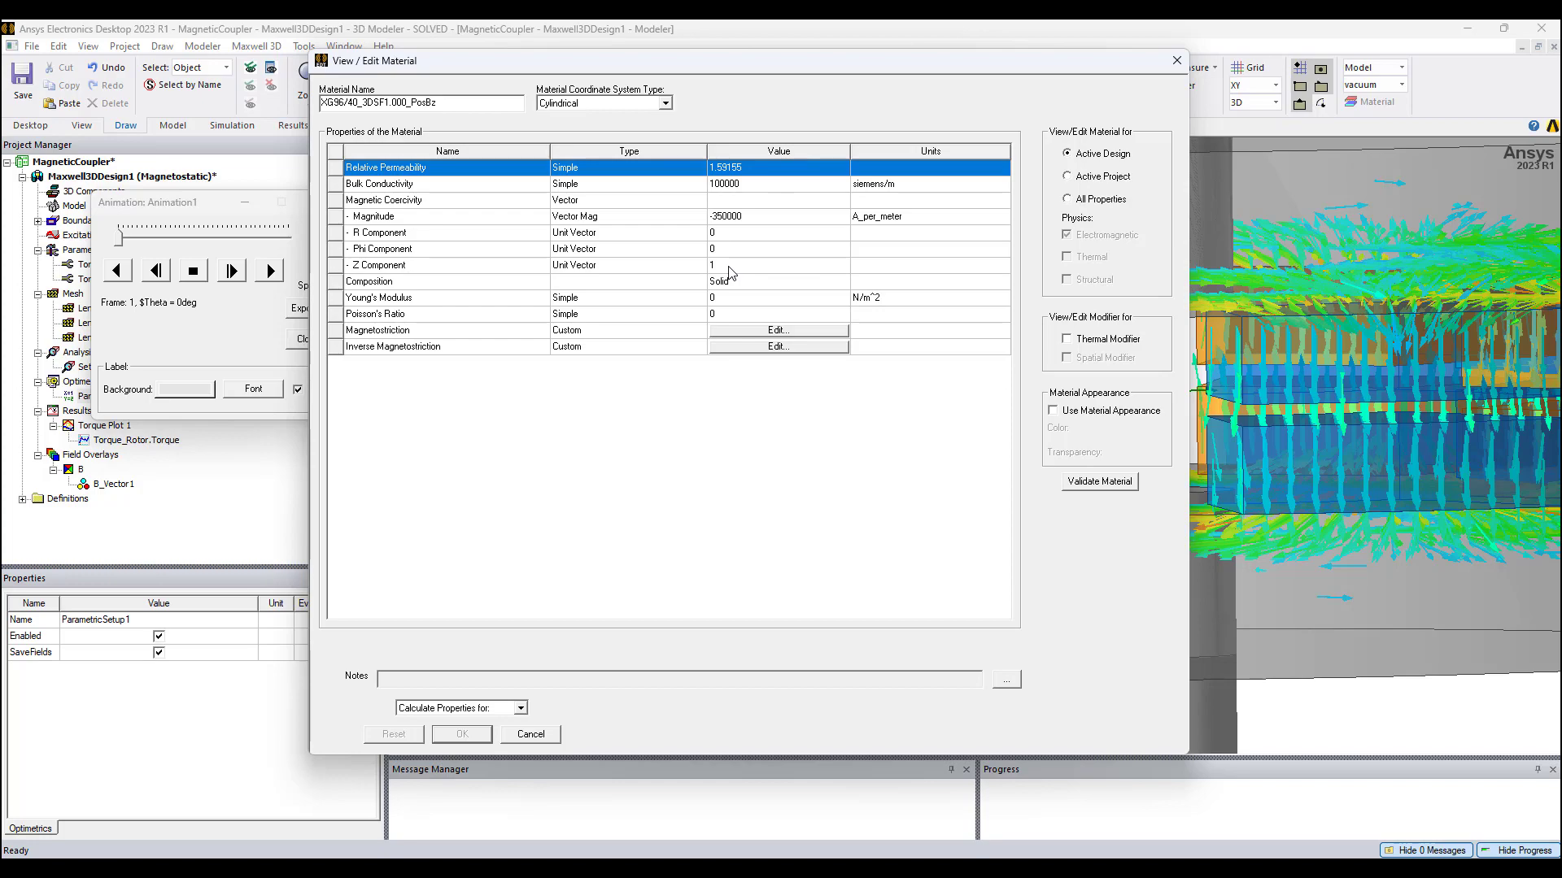
{"action": "left_click", "coordinate": [1177, 61]}
{"action": "left_click", "coordinate": [1072, 157]}
Examine the B vector directions through the aligned magnet pairs, the air gap and the rotor and stator discs from several angles
{"action": "left_click_drag", "start_coordinate": [1059, 529], "coordinate": [1118, 489]}
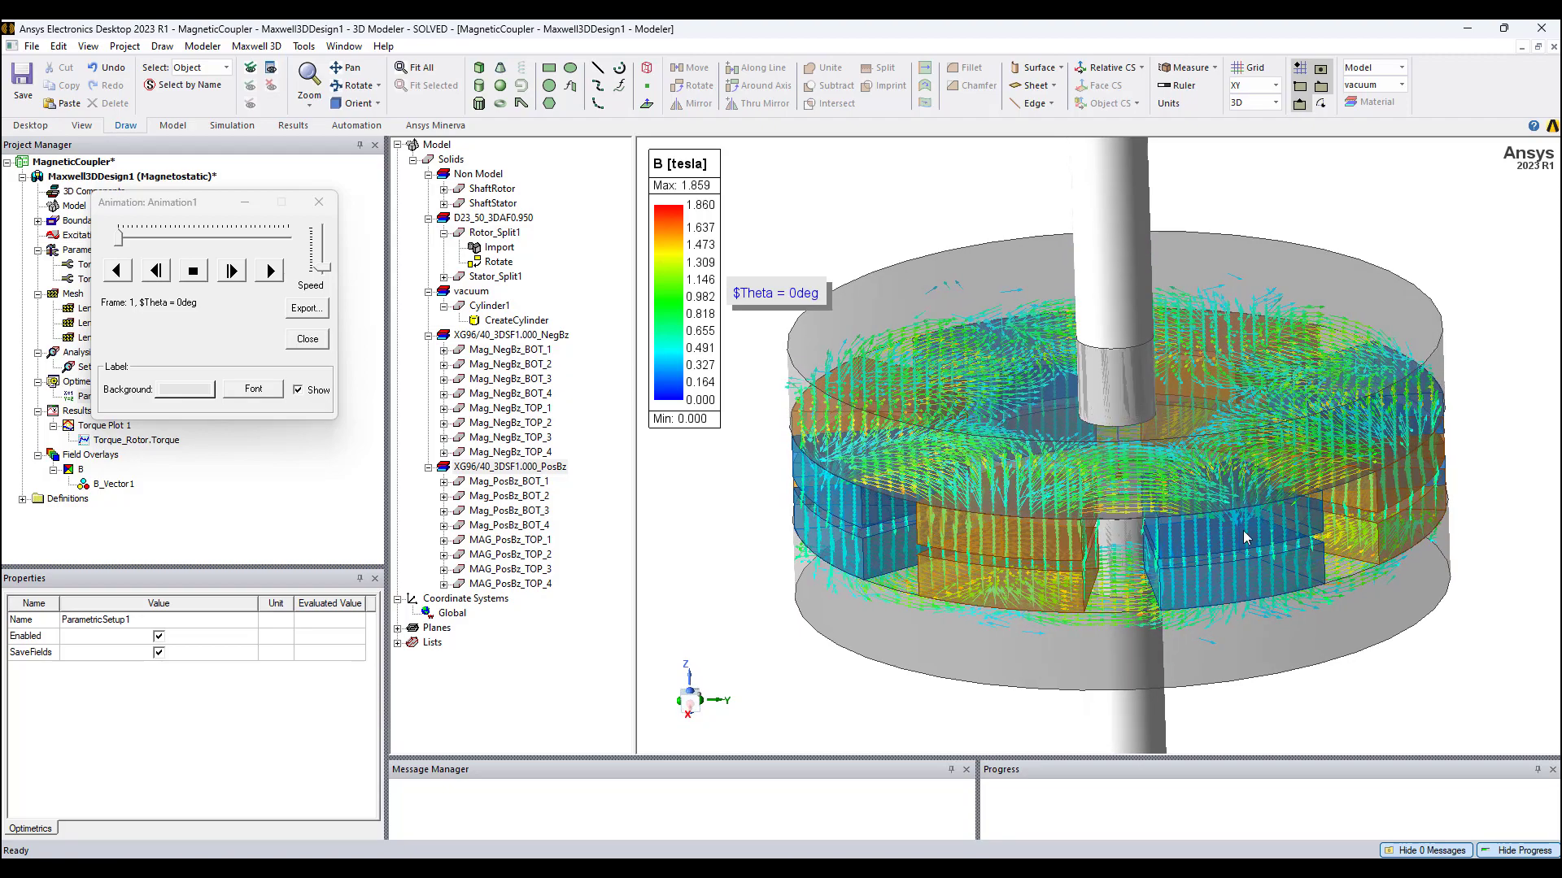
{"action": "scroll", "coordinate": [1243, 531], "scroll_direction": "up", "scroll_amount": 5}
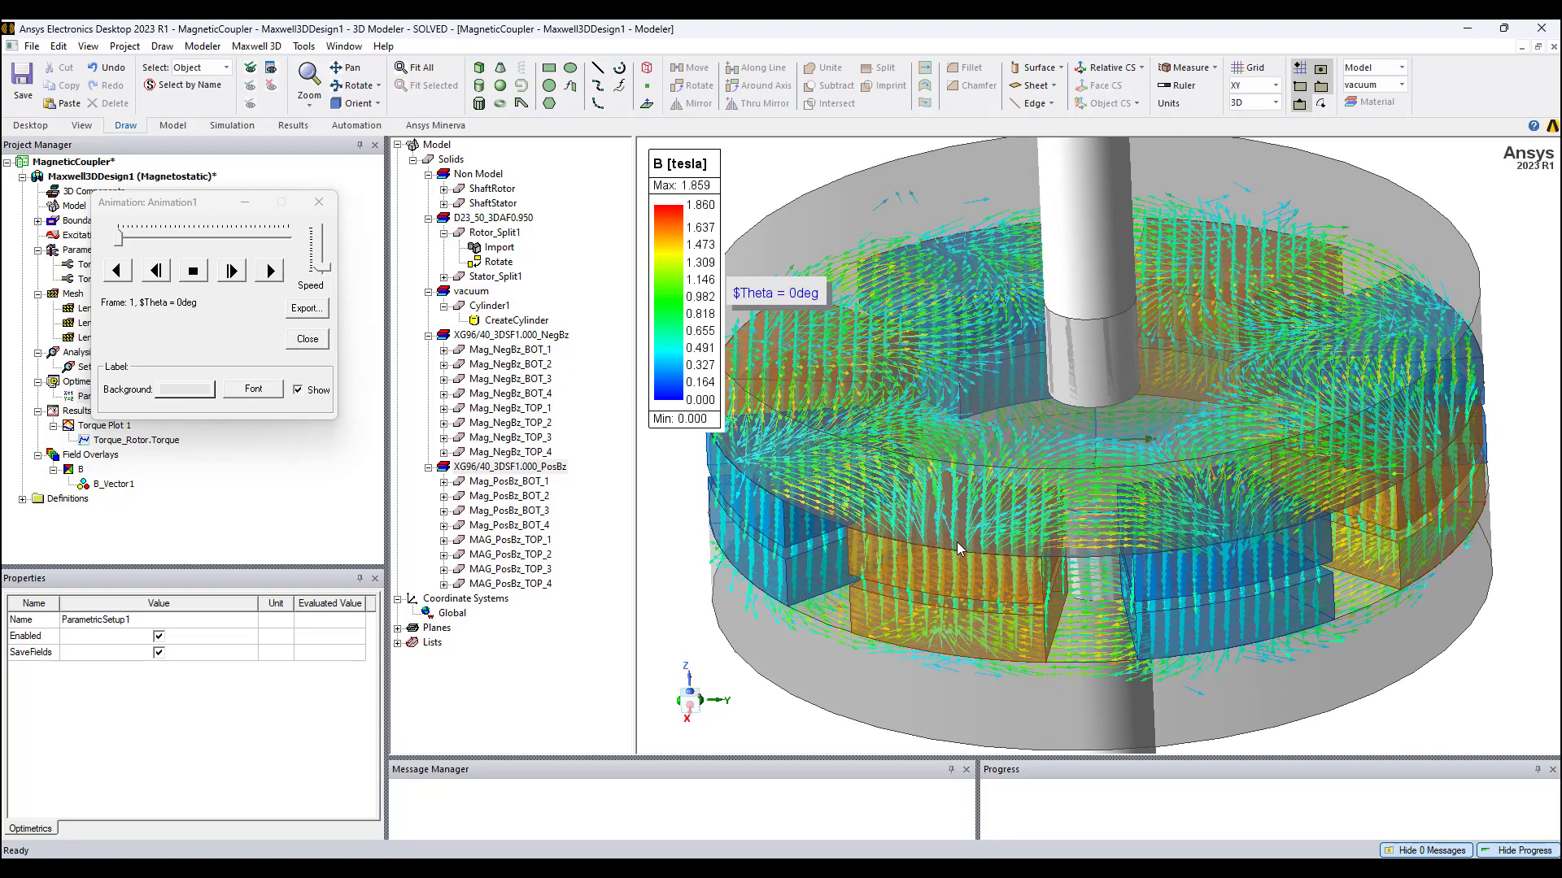
{"action": "scroll", "coordinate": [958, 547], "scroll_direction": "up", "scroll_amount": 3}
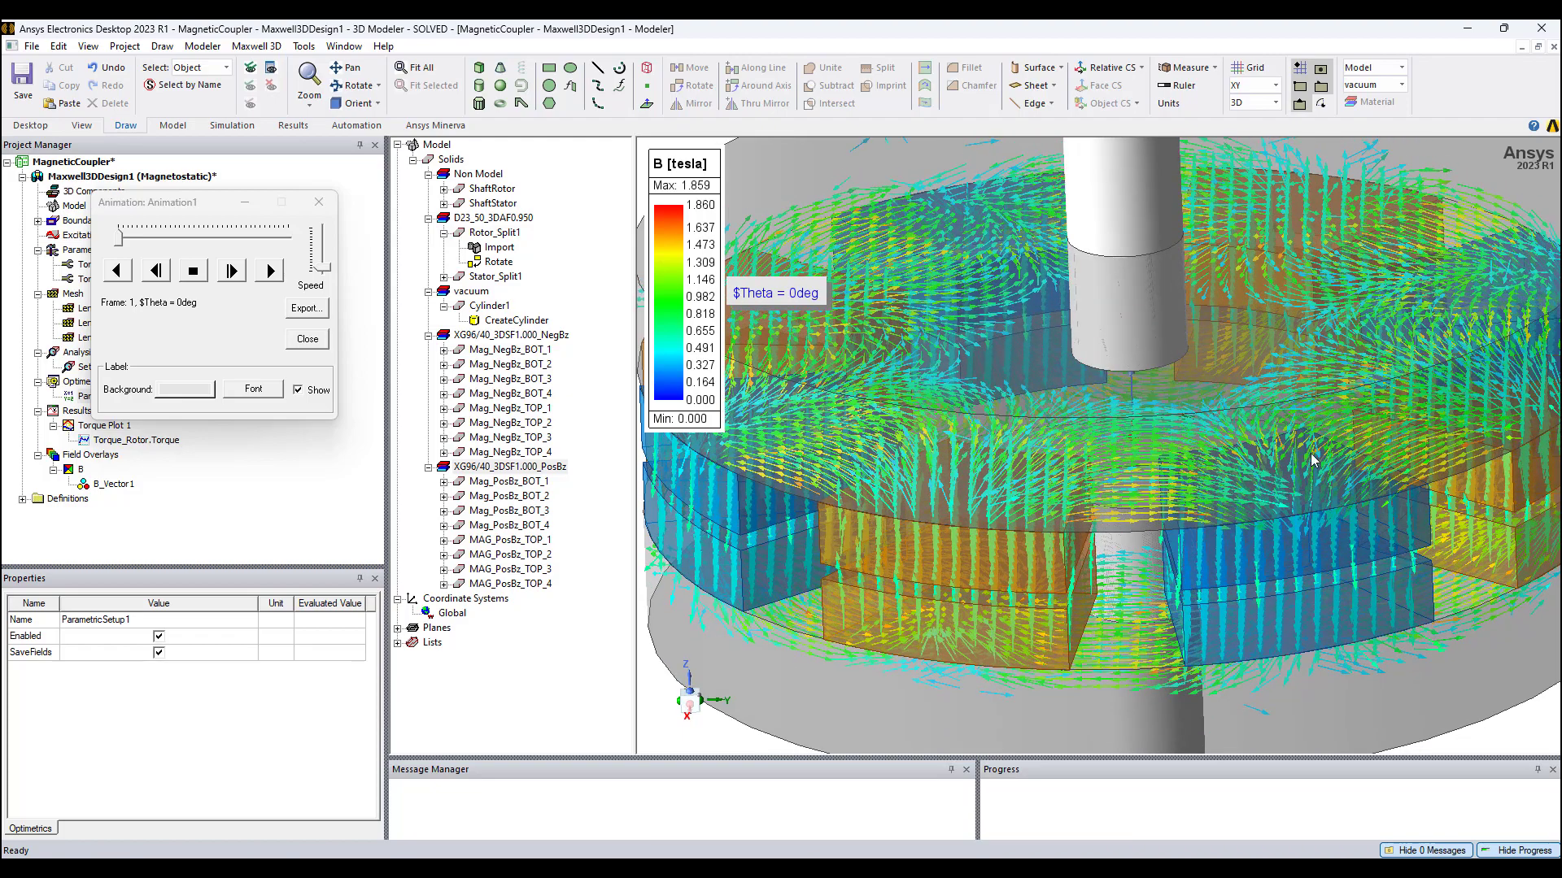
{"action": "left_click_drag", "start_coordinate": [1310, 474], "coordinate": [1346, 442]}
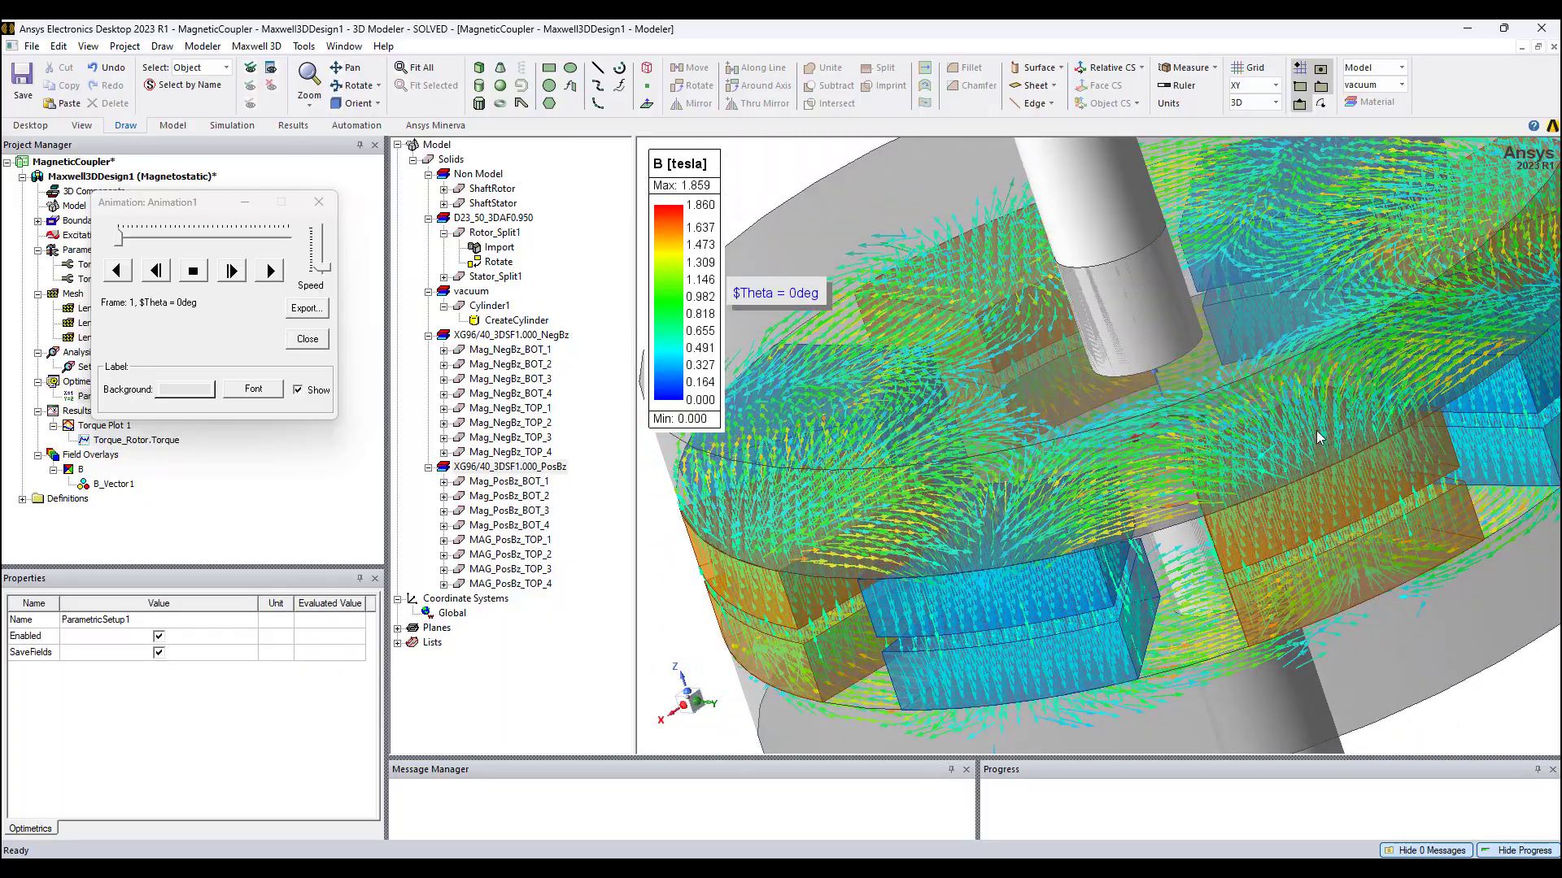
{"action": "left_click_drag", "start_coordinate": [1224, 488], "coordinate": [1333, 411]}
{"action": "left_click_drag", "start_coordinate": [984, 620], "coordinate": [1070, 589]}
{"action": "scroll", "coordinate": [1099, 483], "scroll_direction": "up", "scroll_amount": 5}
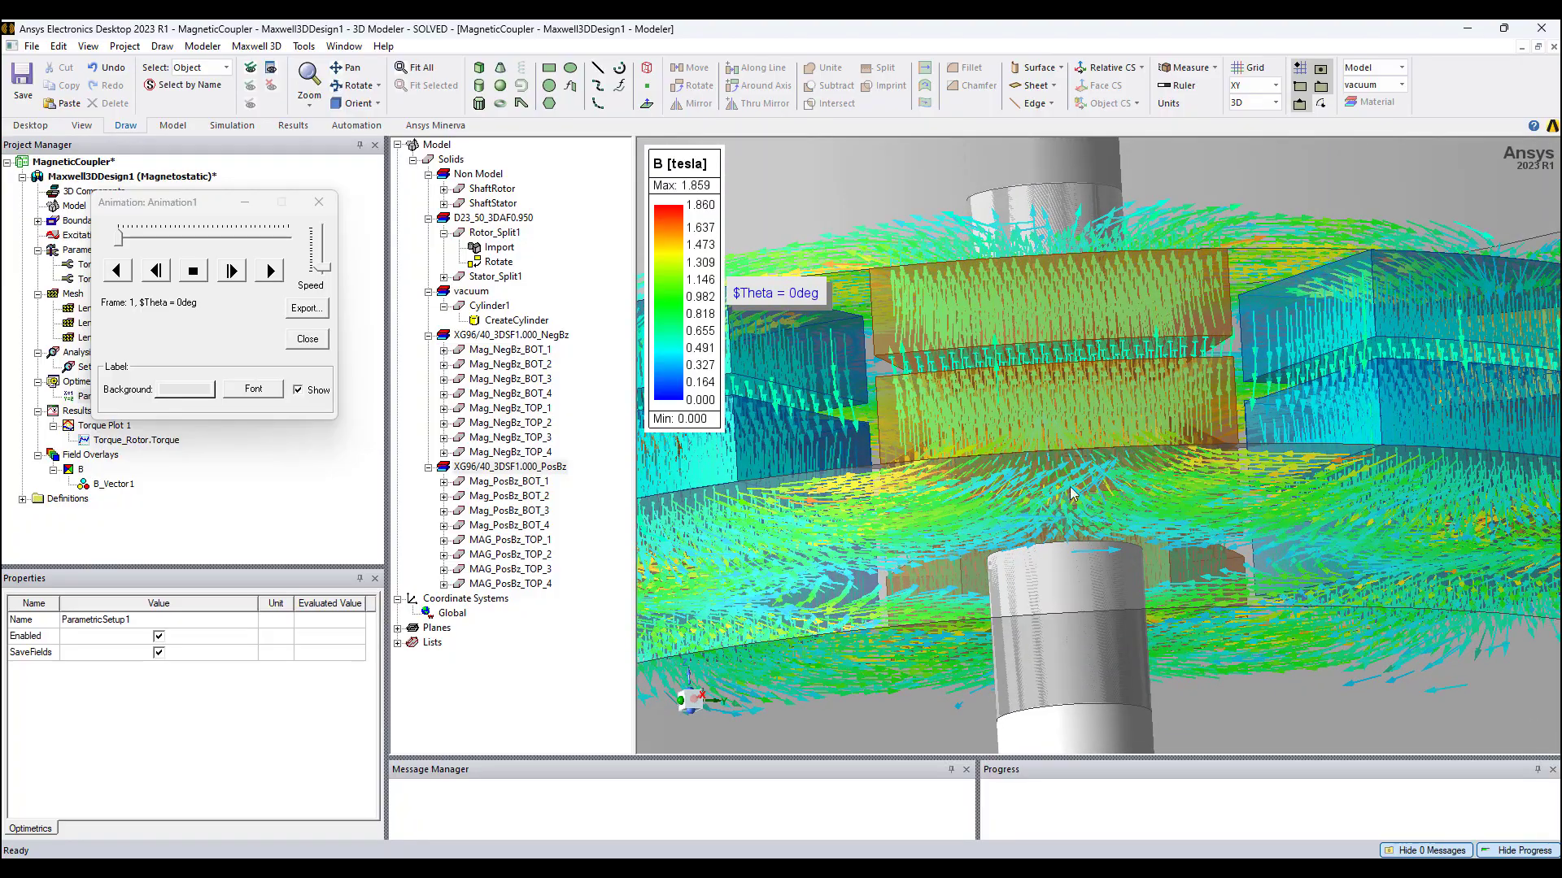
{"action": "left_click_drag", "start_coordinate": [1090, 483], "coordinate": [1184, 481]}
{"action": "left_click_drag", "start_coordinate": [1296, 514], "coordinate": [1179, 522]}
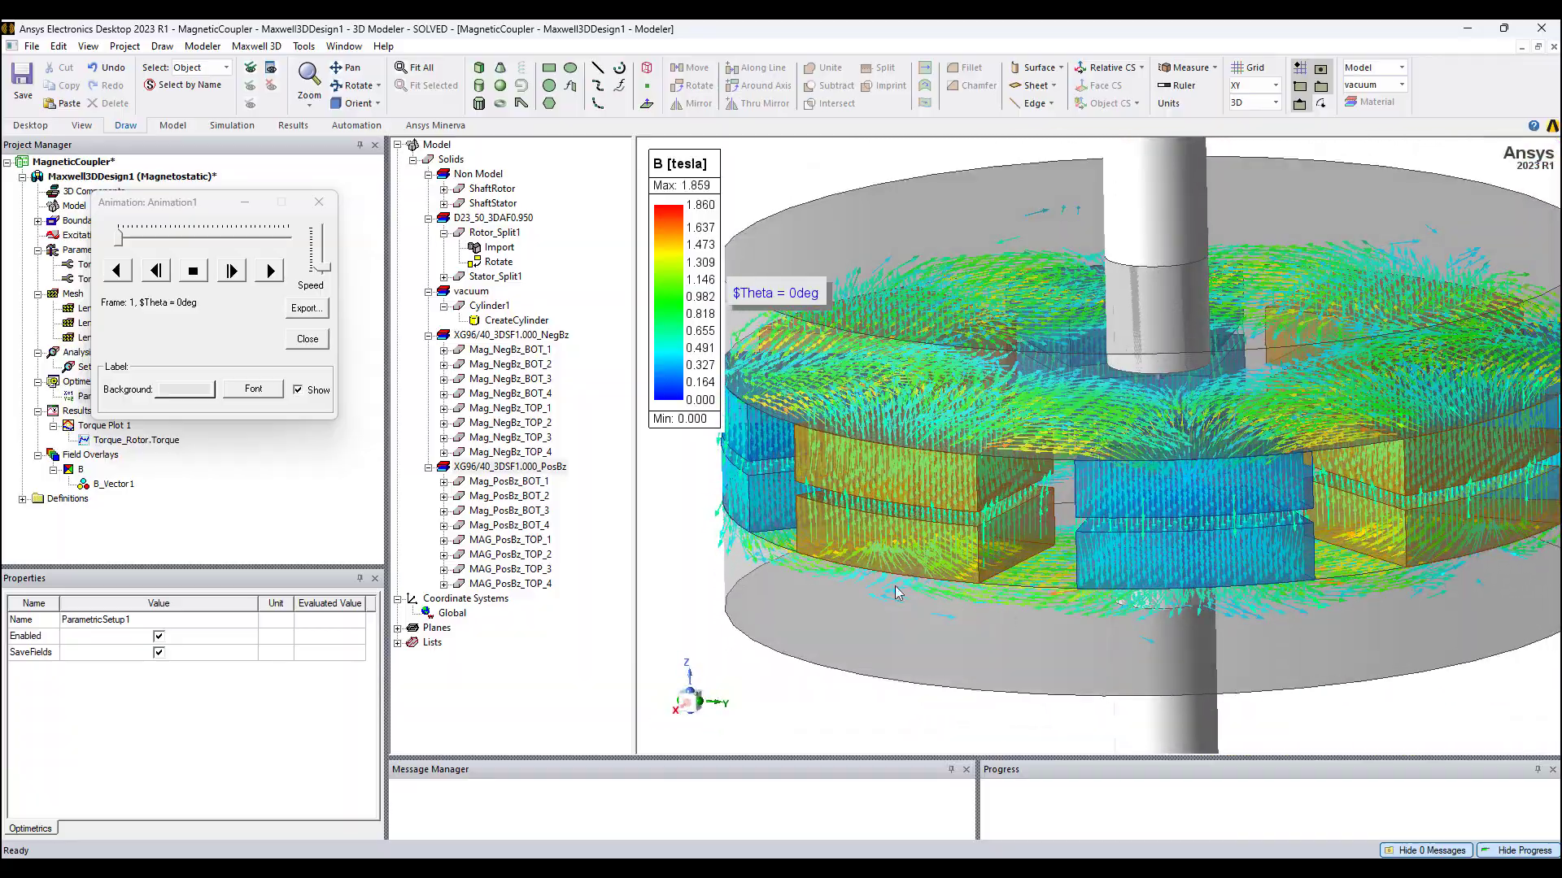
{"action": "scroll", "coordinate": [894, 594], "scroll_direction": "up", "scroll_amount": 3}
{"action": "left_click_drag", "start_coordinate": [895, 593], "coordinate": [856, 579]}
{"action": "scroll", "coordinate": [763, 465], "scroll_direction": "up", "scroll_amount": 2}
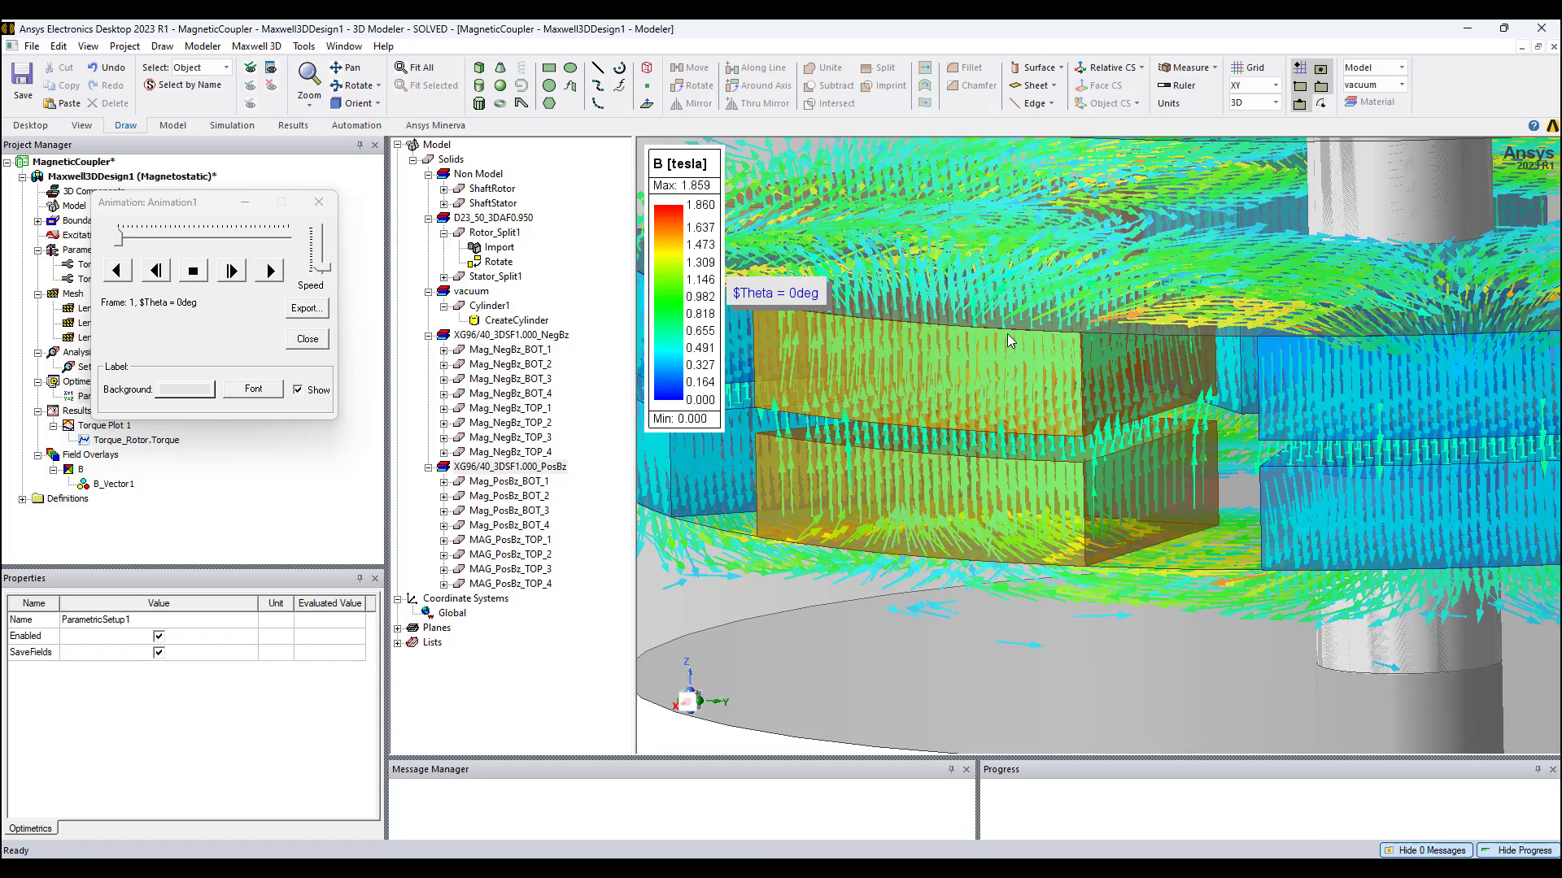
{"action": "left_click_drag", "start_coordinate": [1015, 530], "coordinate": [1080, 467]}
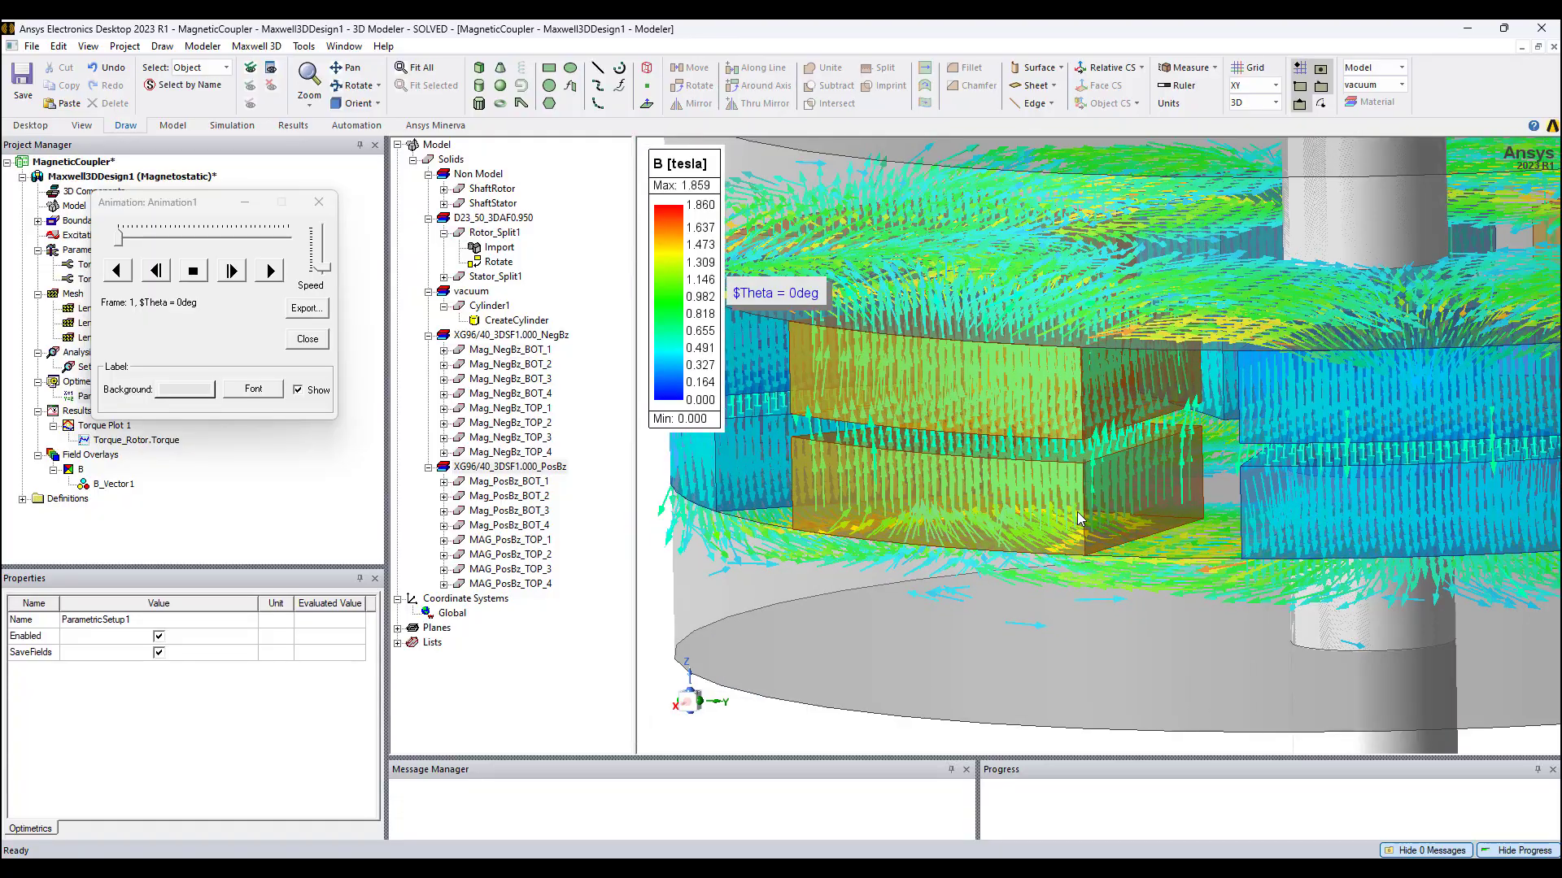
{"action": "mouse_move", "coordinate": [1076, 591]}
{"action": "left_mouse_down"}
{"action": "mouse_move", "coordinate": [1165, 588]}
{"action": "mouse_move", "coordinate": [1137, 588]}
{"action": "left_mouse_up"}
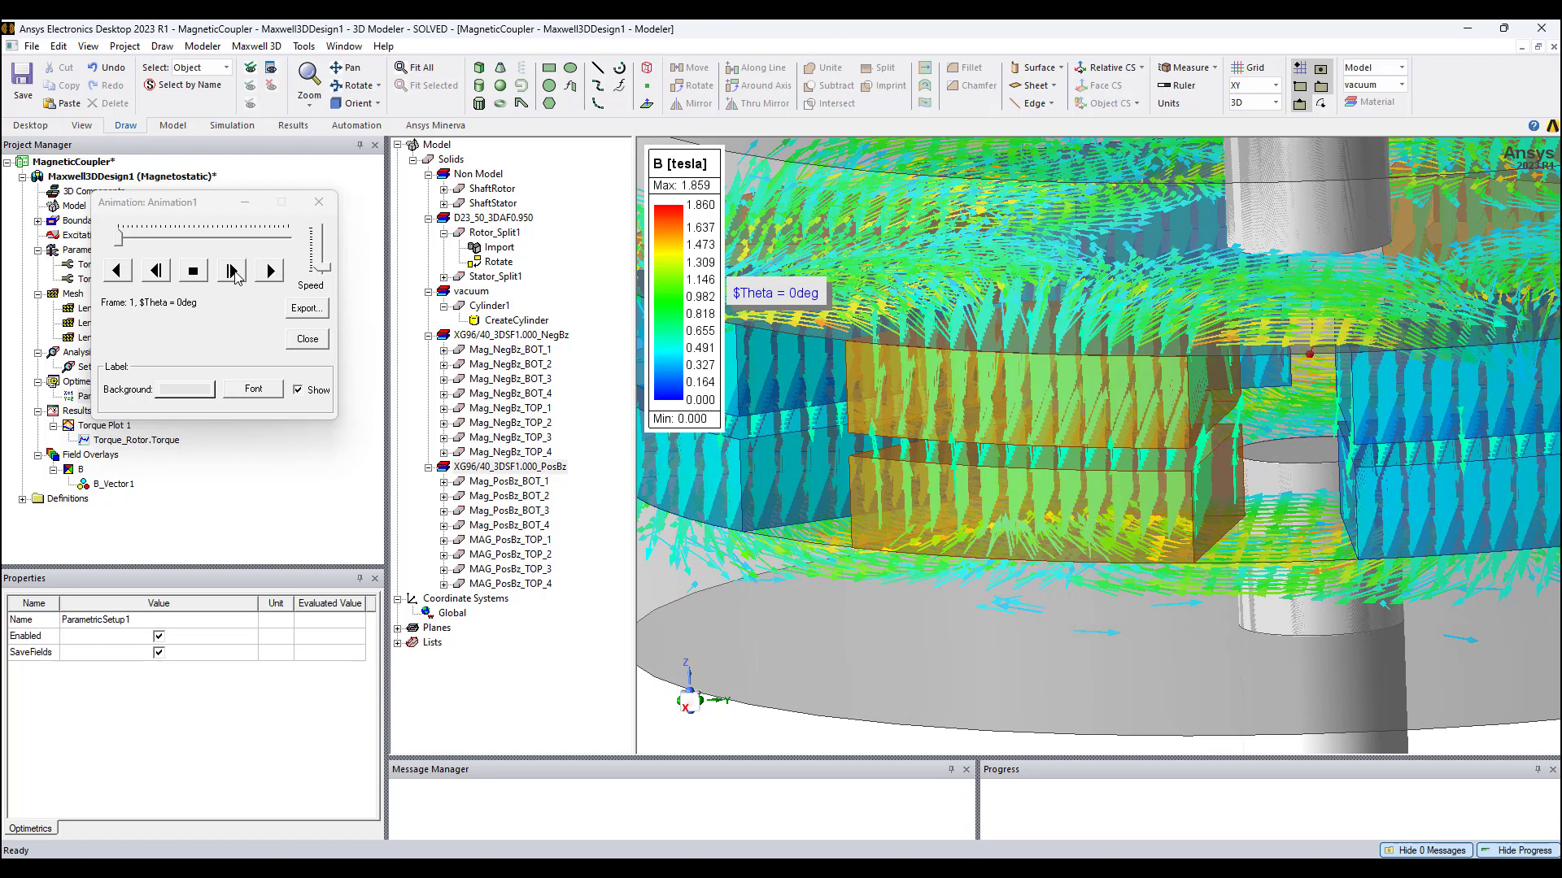
Advance the animation to $Theta = 5deg and examine the B vectors in the air gap between the offset magnets
{"action": "left_click", "coordinate": [232, 271]}
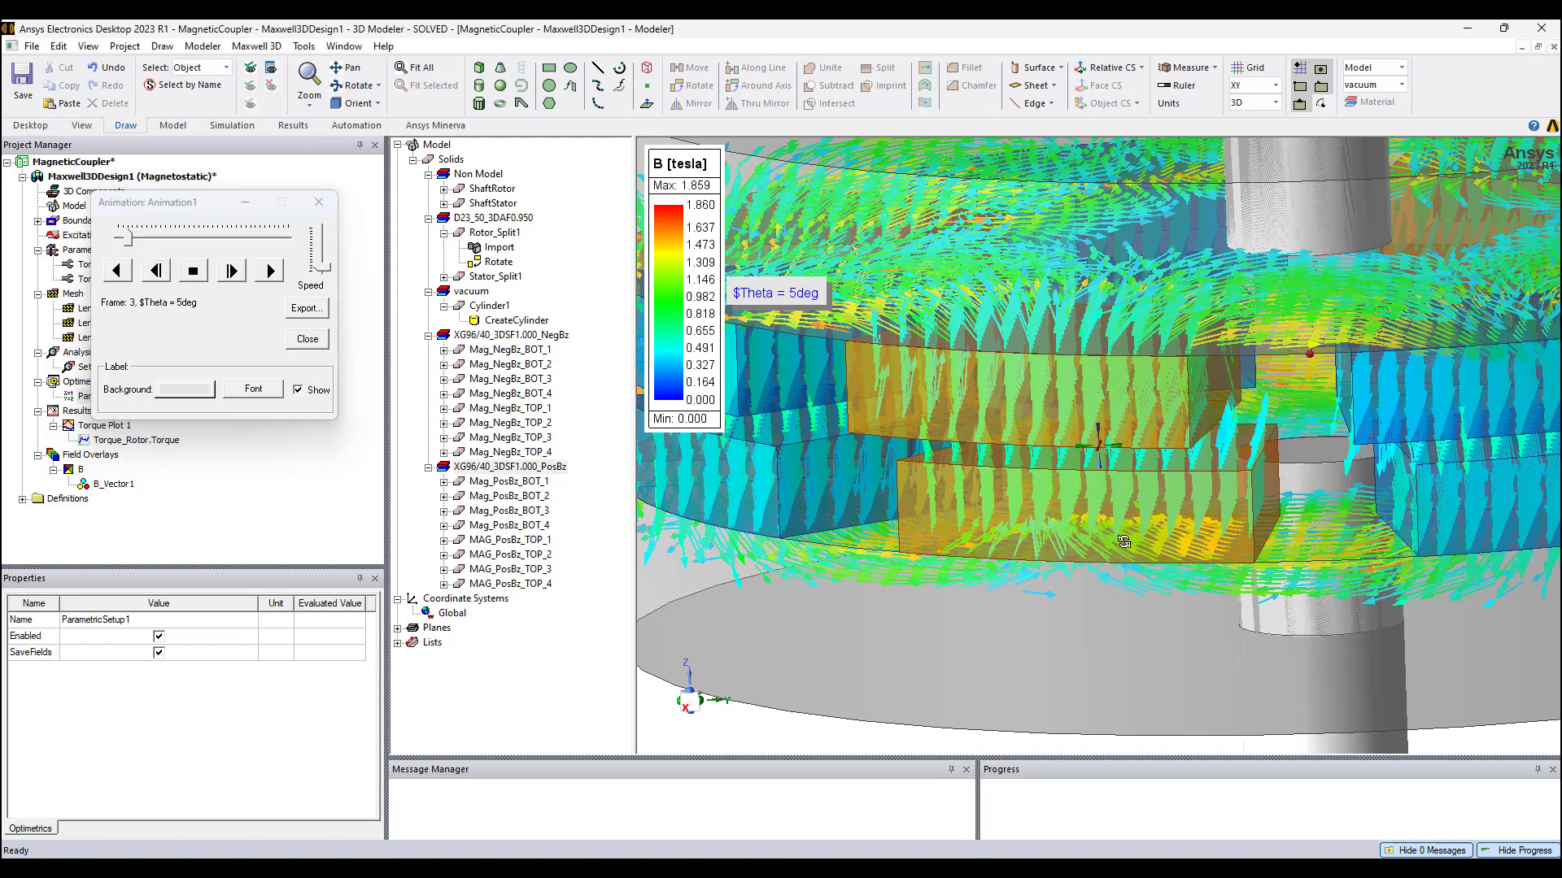
{"action": "scroll", "coordinate": [1131, 549], "scroll_direction": "up", "scroll_amount": 2}
{"action": "scroll", "coordinate": [1151, 447], "scroll_direction": "up", "scroll_amount": 2}
{"action": "left_click_drag", "start_coordinate": [1151, 447], "coordinate": [1141, 396], "text": "alt"}
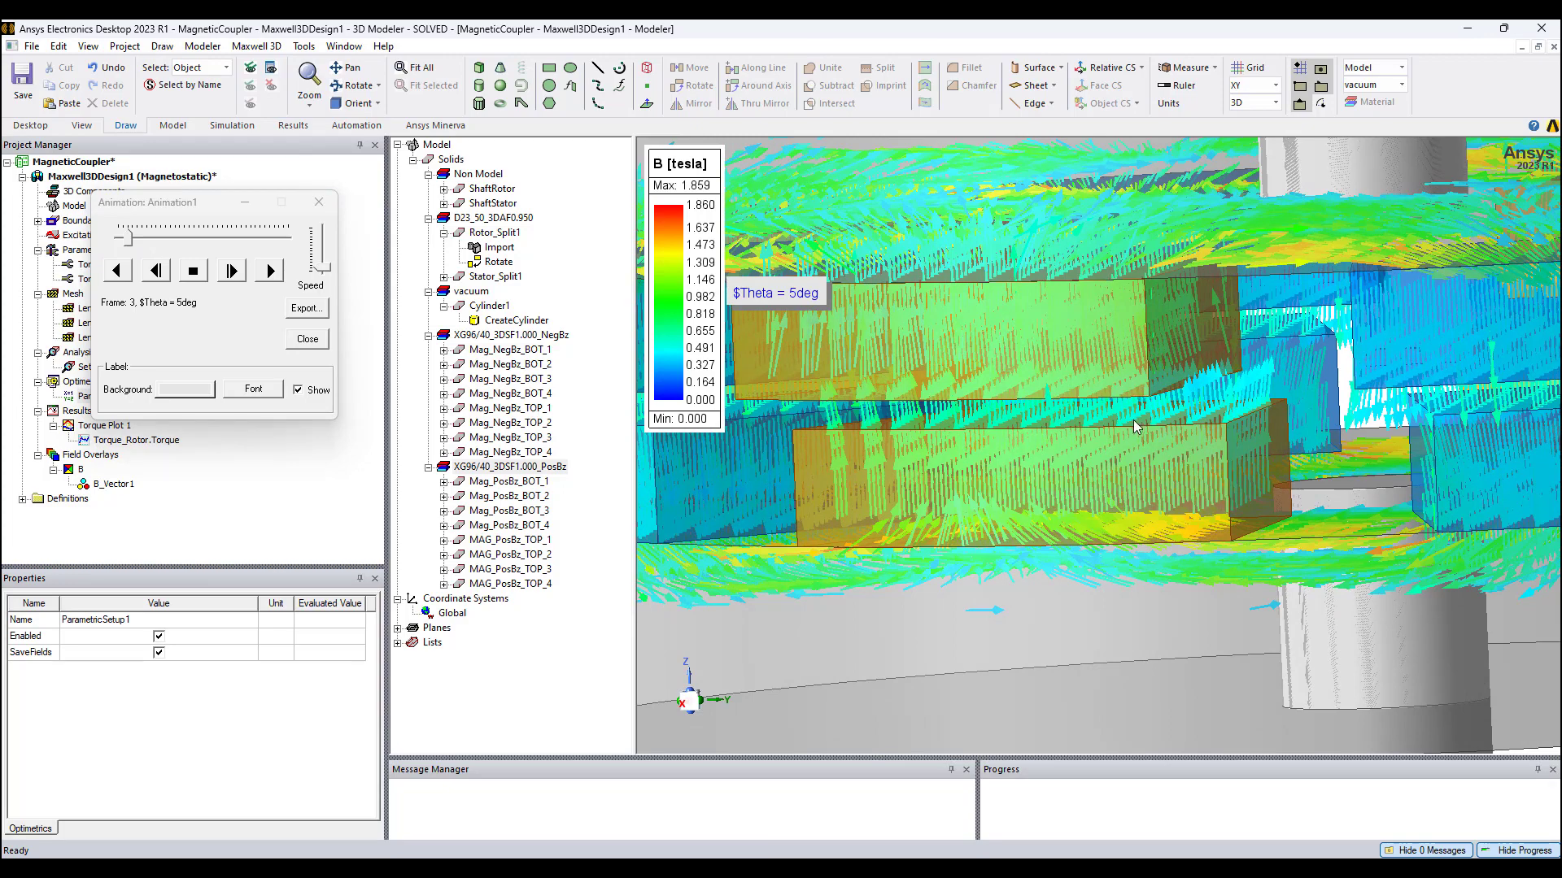
{"action": "scroll", "coordinate": [1143, 419], "scroll_direction": "up", "scroll_amount": 3}
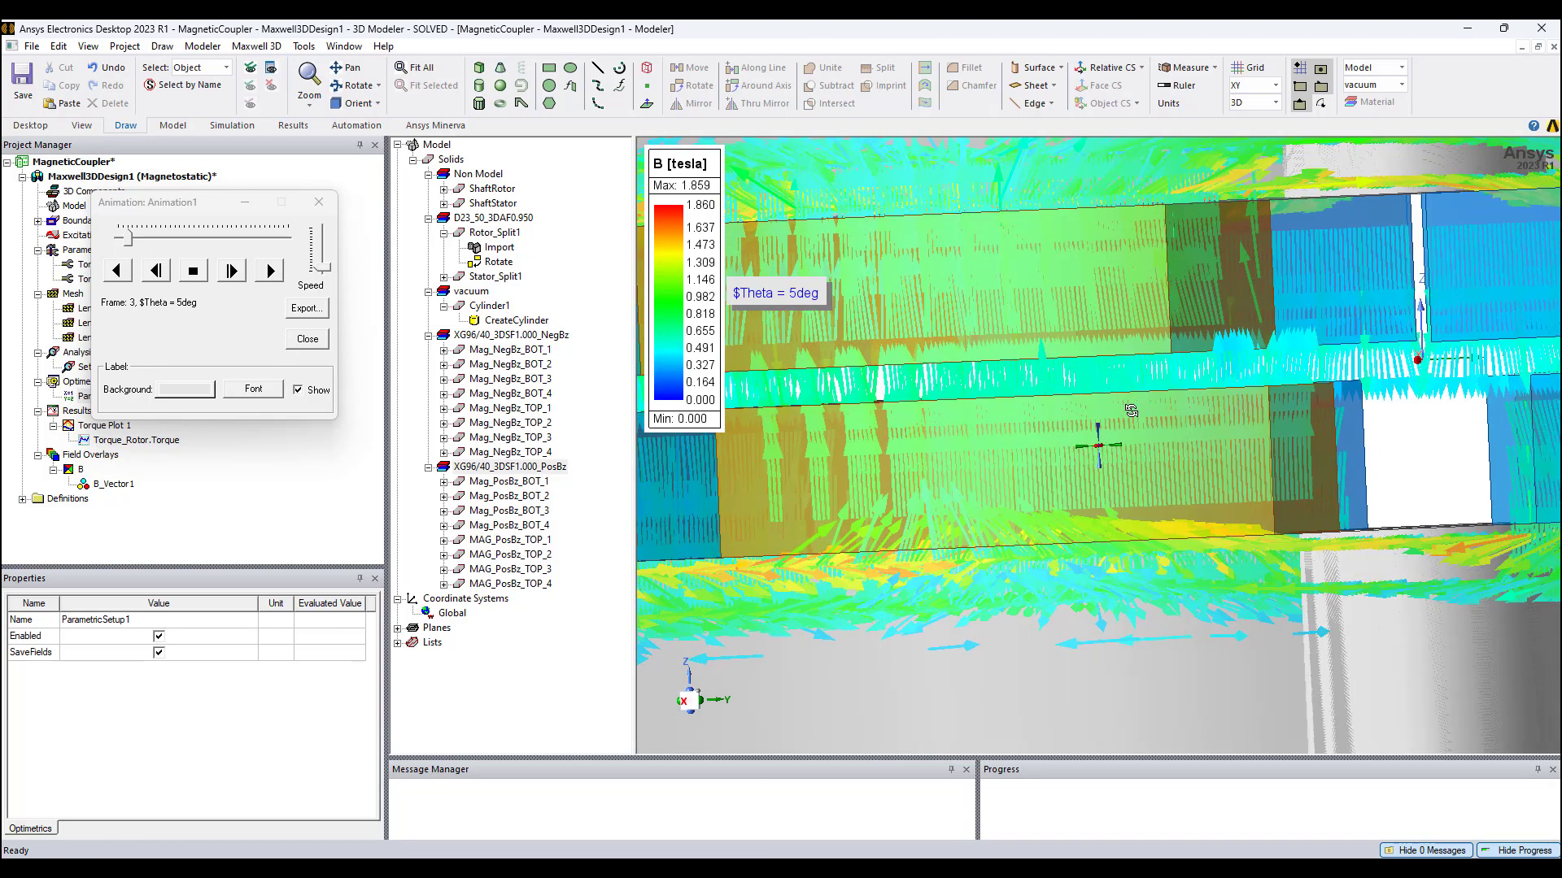
{"action": "left_click_drag", "start_coordinate": [1192, 362], "coordinate": [1186, 379], "text": "alt"}
{"action": "scroll", "coordinate": [1058, 475], "scroll_direction": "down", "scroll_amount": 4}
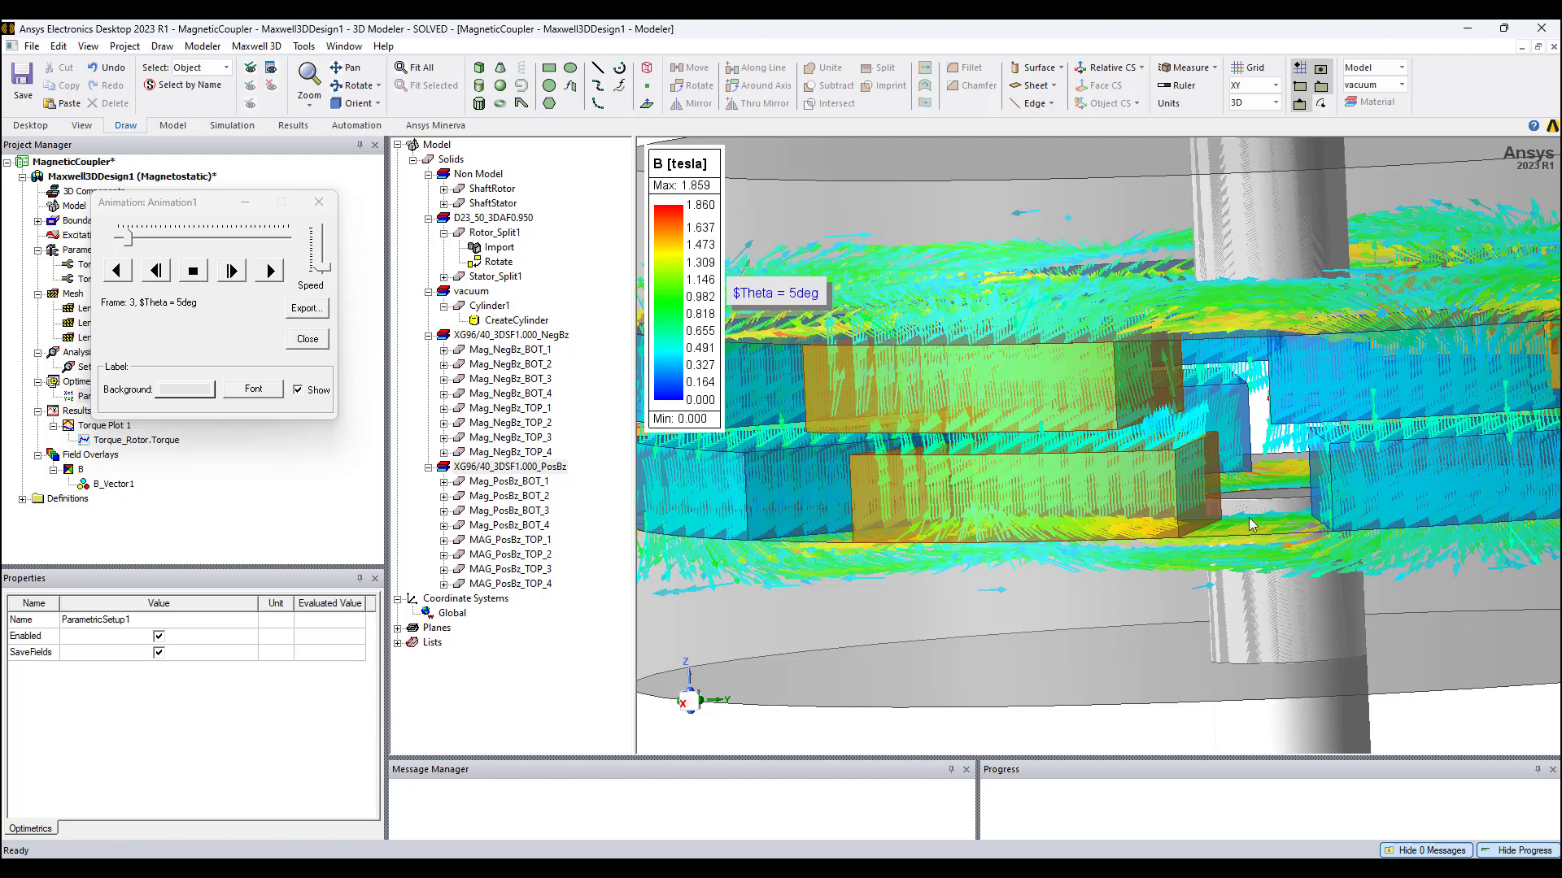
{"action": "scroll", "coordinate": [1325, 411], "scroll_direction": "up", "scroll_amount": 3}
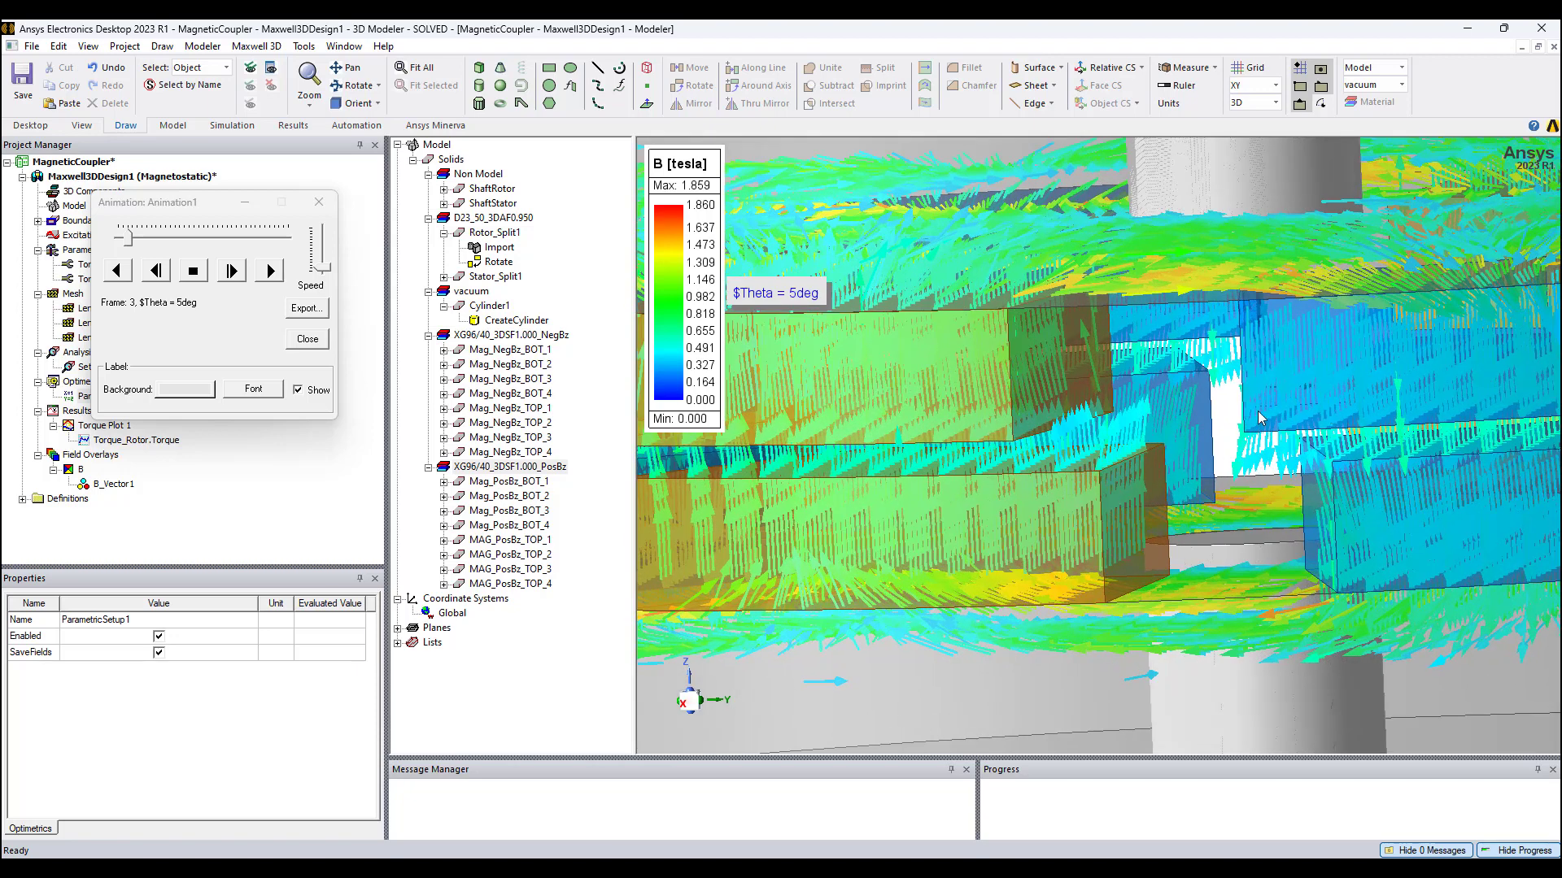
{"action": "scroll", "coordinate": [1127, 460], "scroll_direction": "up", "scroll_amount": 1}
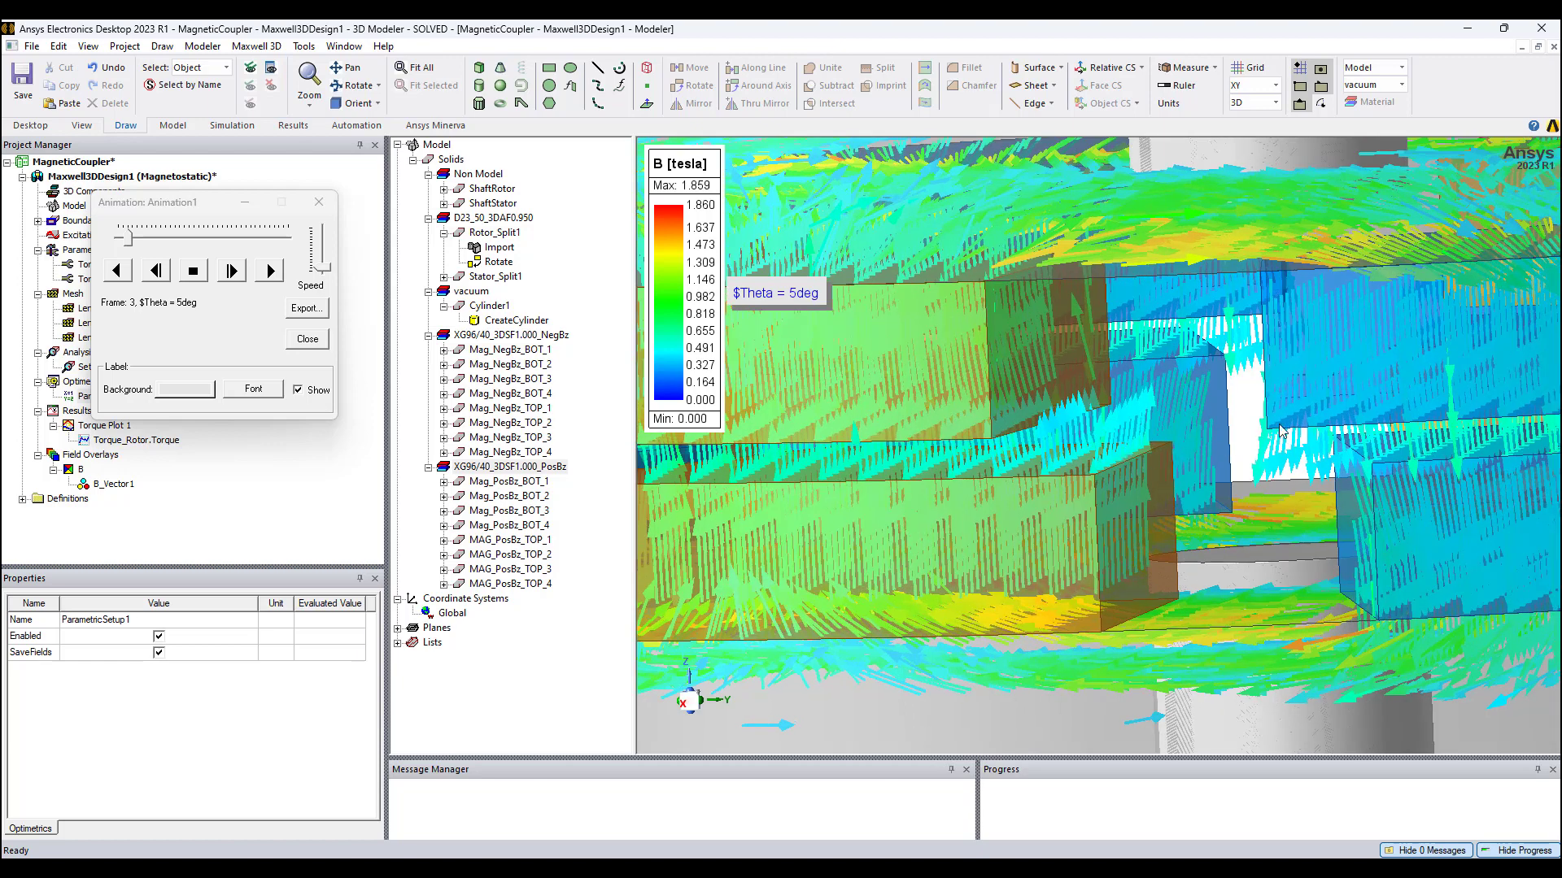
{"action": "scroll", "coordinate": [1106, 482], "scroll_direction": "down", "scroll_amount": 2}
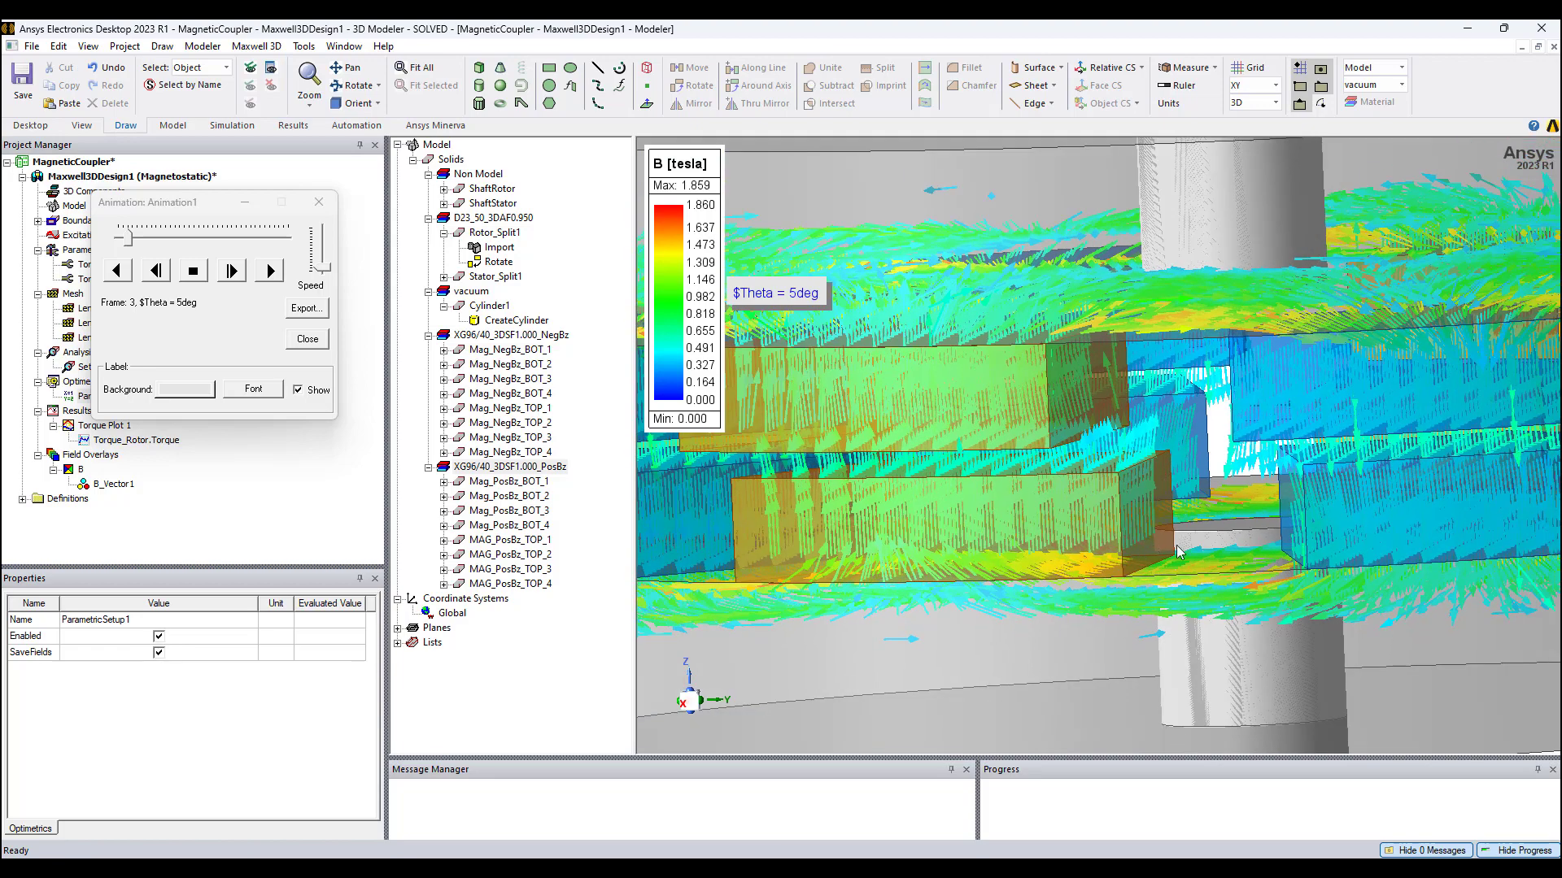
Advance the animation to $Theta = 22.5deg and examine the B vectors crossing the air gap between the half-offset magnets
{"action": "left_click", "coordinate": [236, 278]}
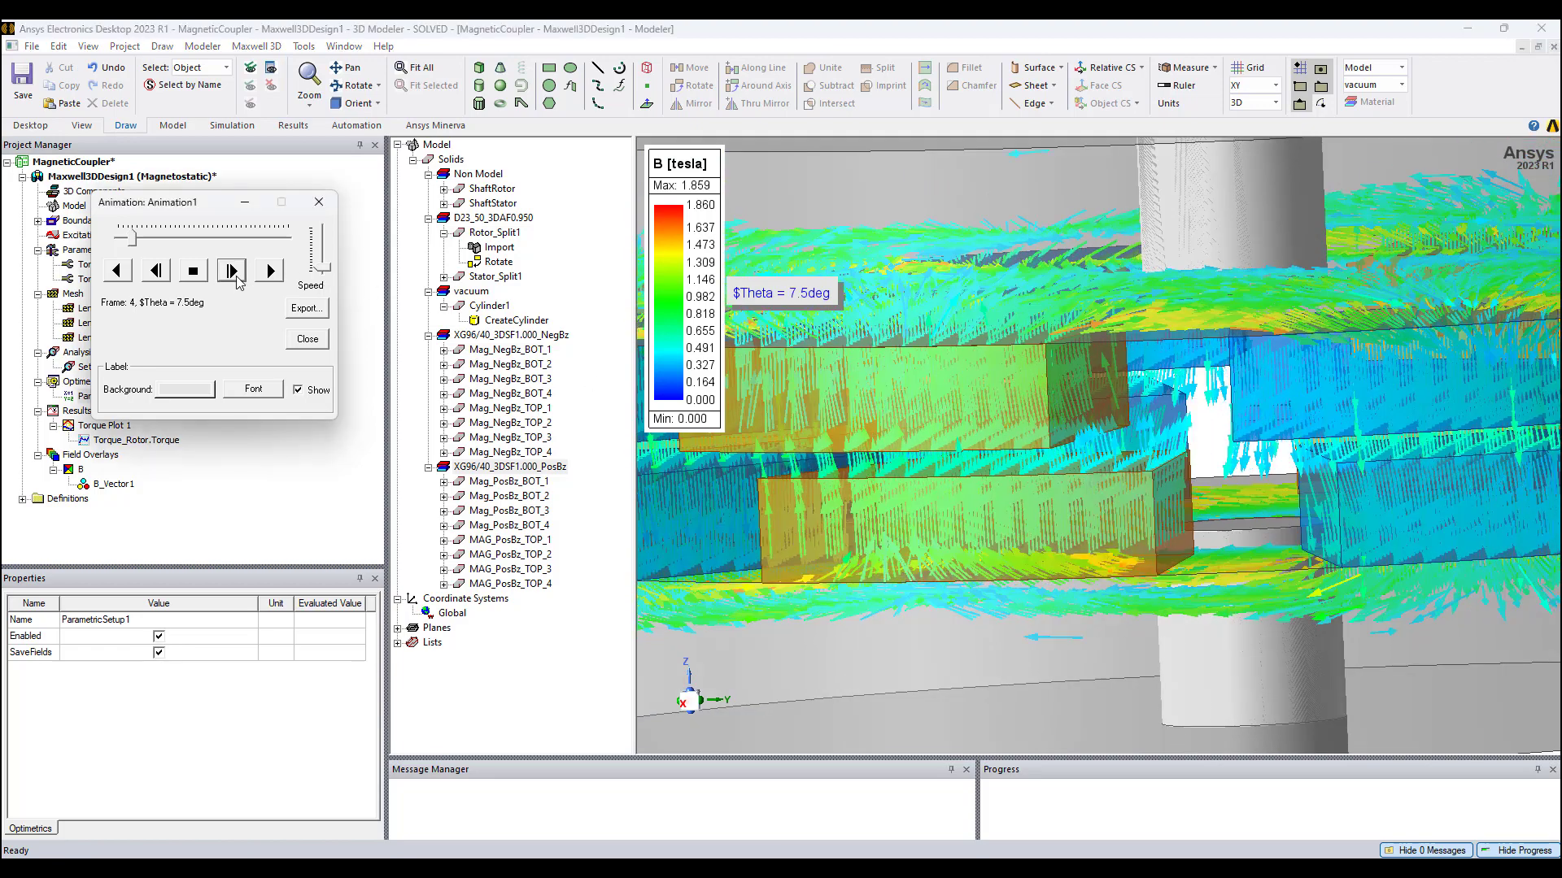
{"action": "left_click", "coordinate": [237, 280]}
{"action": "left_click", "coordinate": [232, 270]}
{"action": "left_click", "coordinate": [231, 271]}
{"action": "left_click", "coordinate": [232, 271]}
{"action": "left_click", "coordinate": [231, 271]}
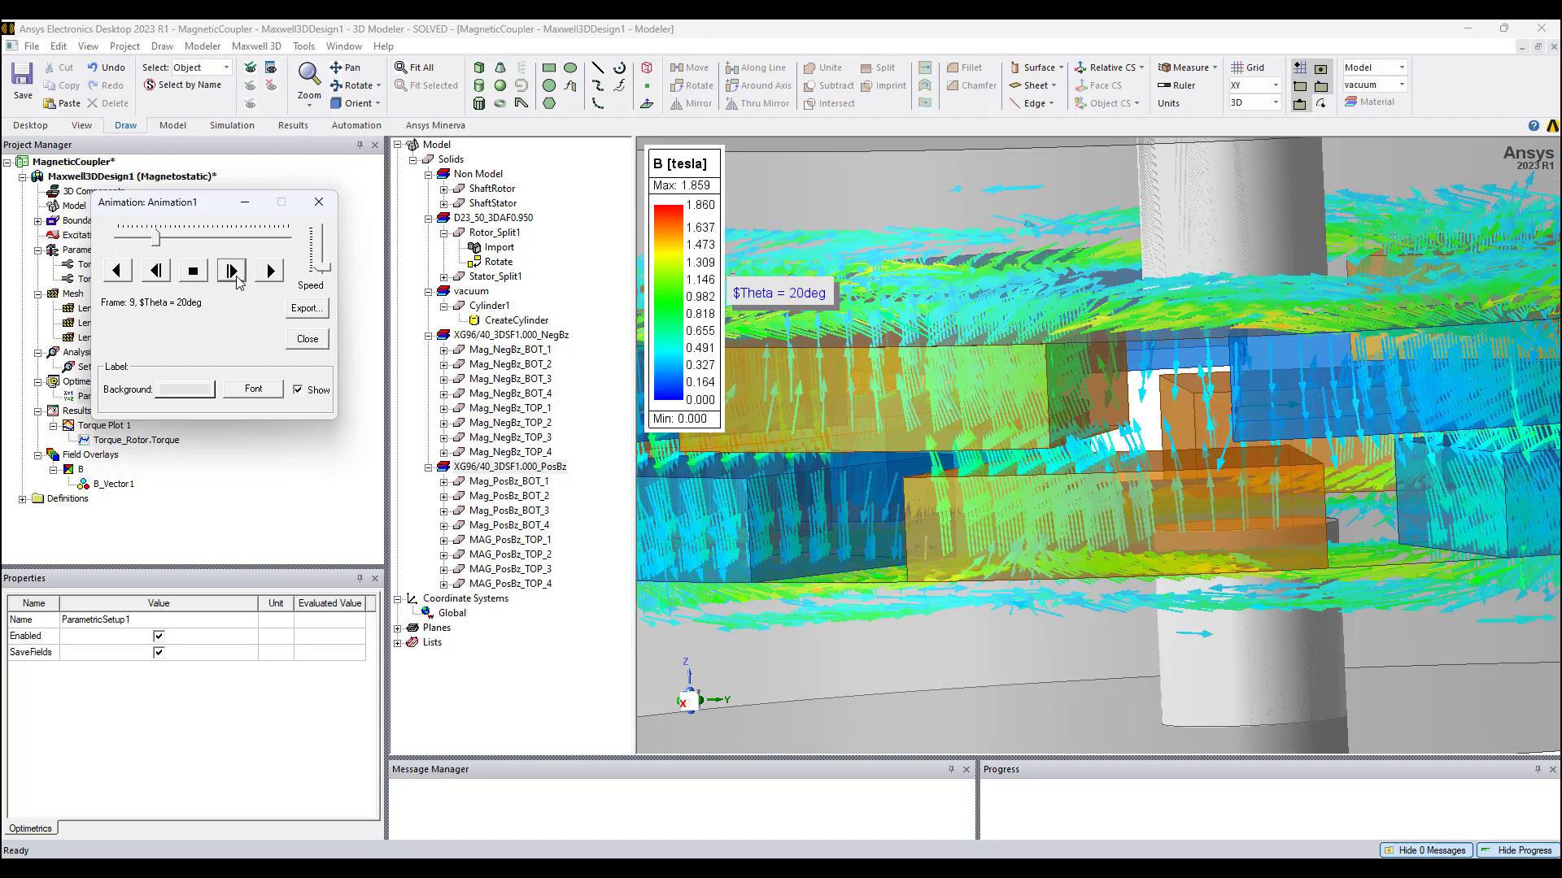
{"action": "left_click", "coordinate": [231, 271]}
{"action": "left_click_drag", "start_coordinate": [1109, 488], "coordinate": [1163, 497], "text": "alt"}
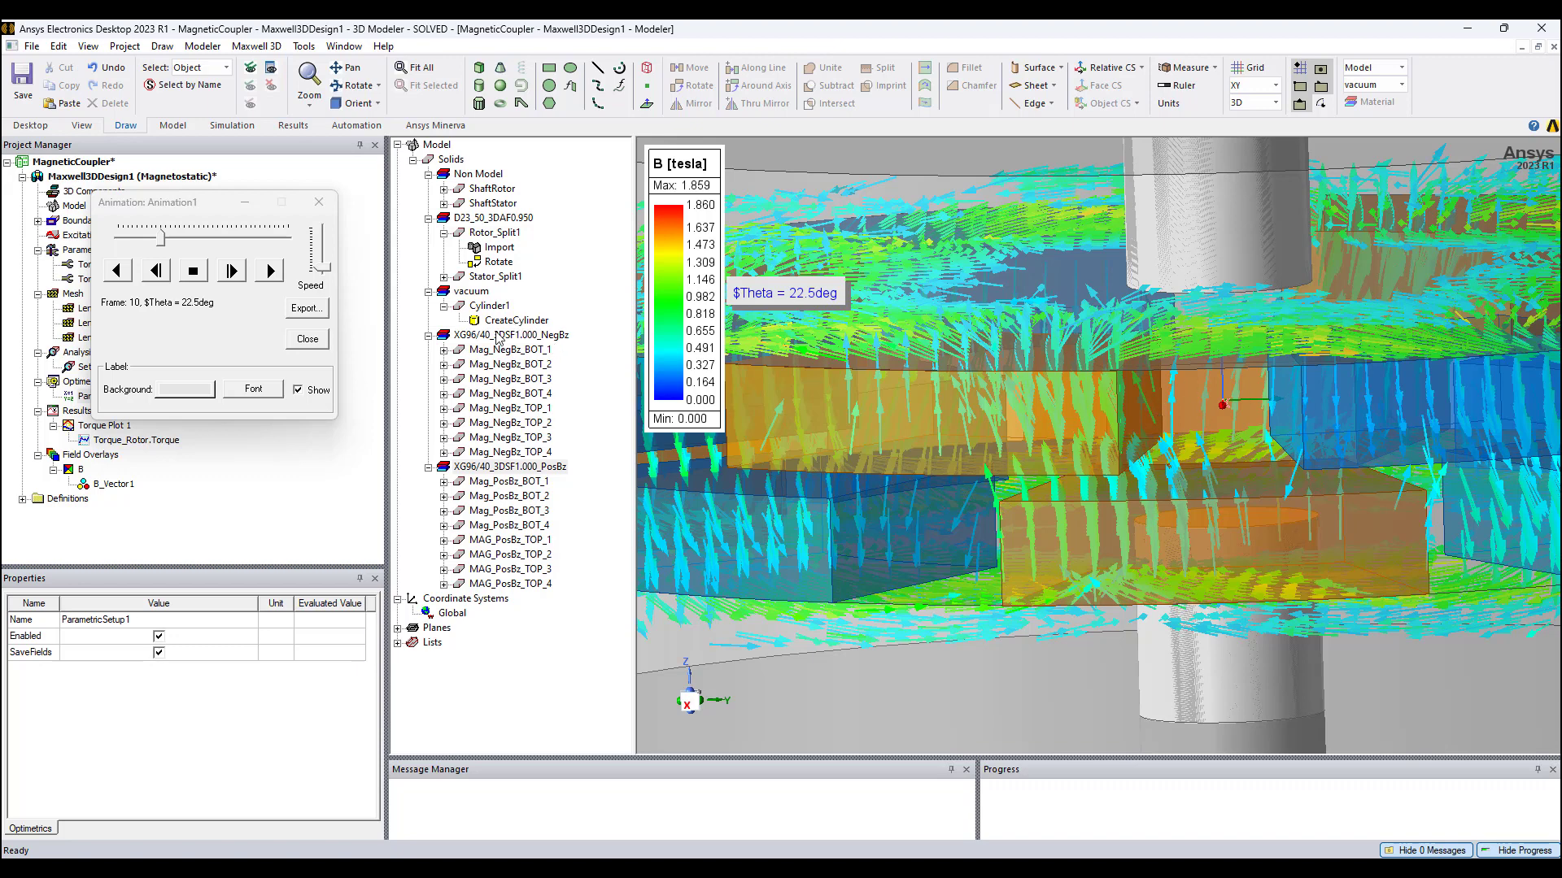
Step the B vector animation forward to $Theta = 45deg, where opposite magnets face each other
{"action": "left_click", "coordinate": [232, 272]}
{"action": "left_click", "coordinate": [231, 272]}
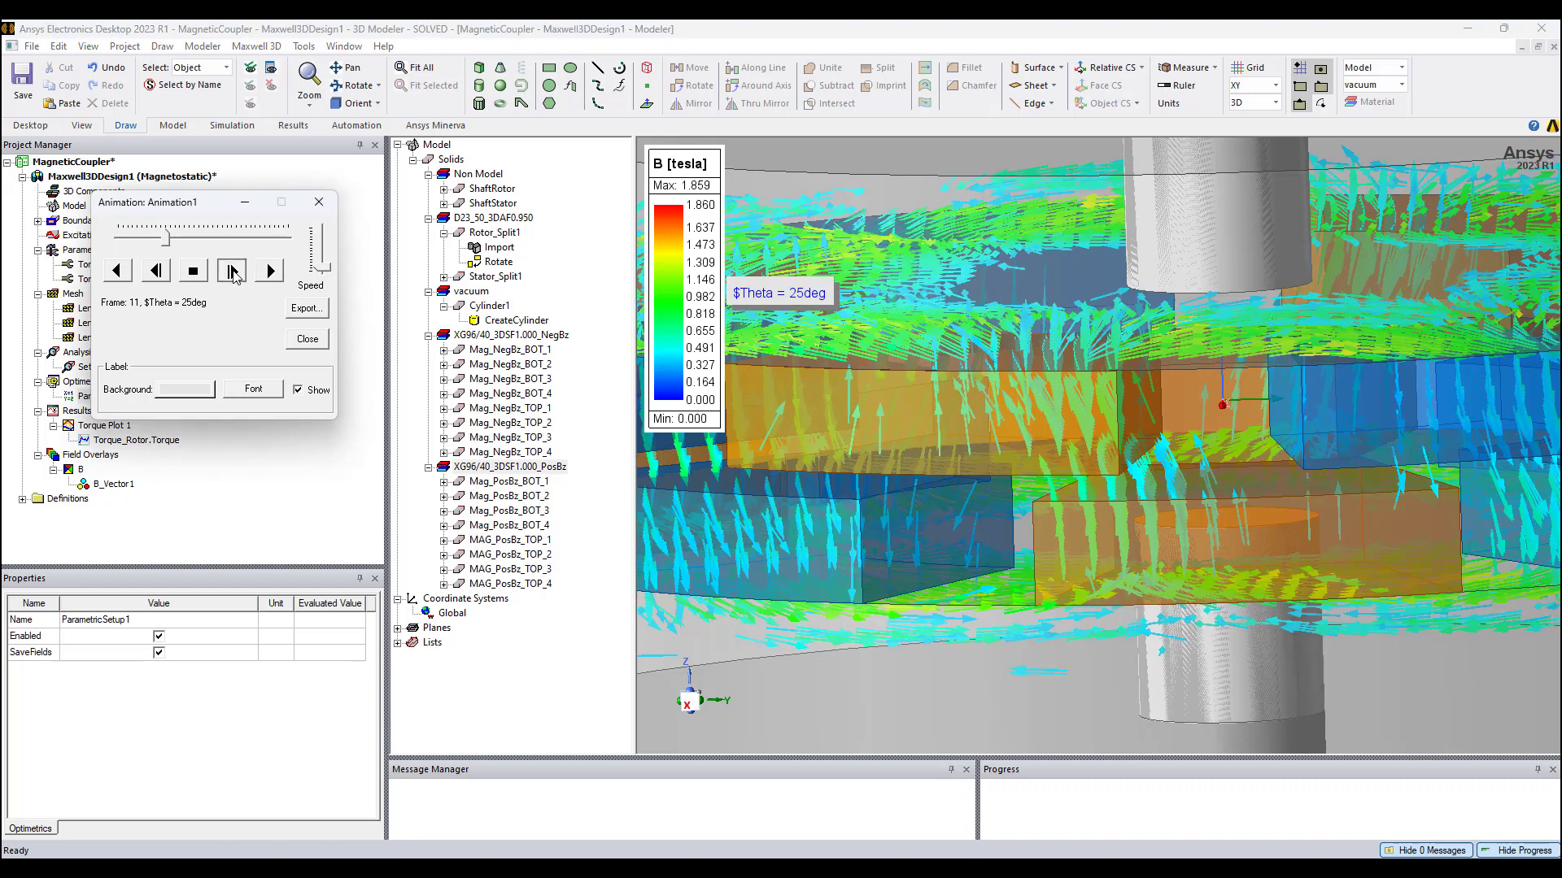
{"action": "left_click", "coordinate": [232, 272]}
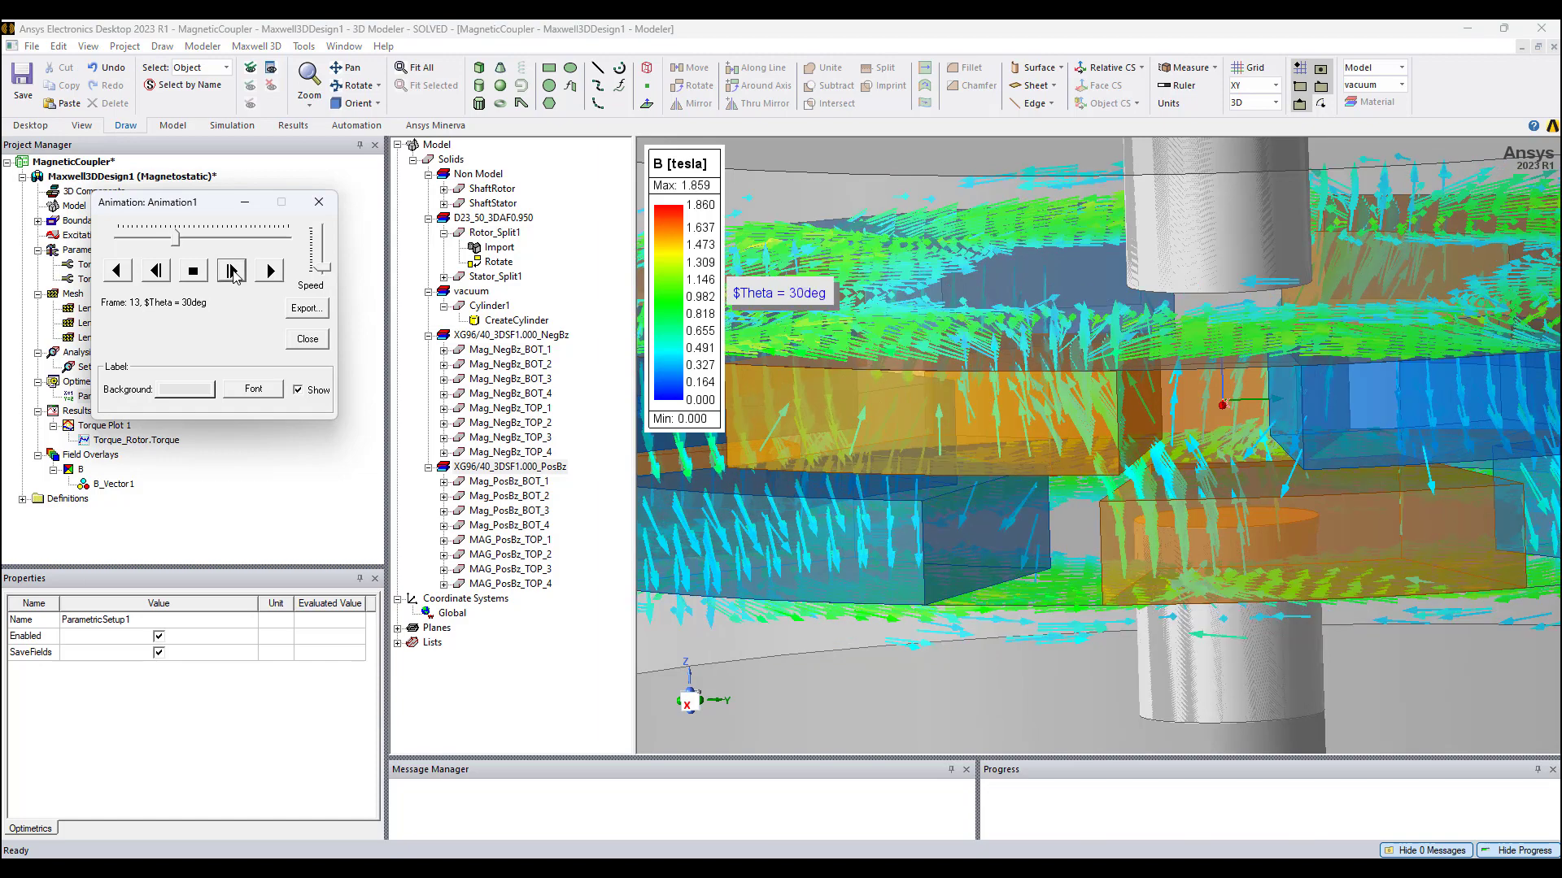
{"action": "left_click", "coordinate": [232, 271]}
{"action": "left_click", "coordinate": [232, 272]}
{"action": "left_click", "coordinate": [232, 271]}
{"action": "left_click", "coordinate": [232, 272]}
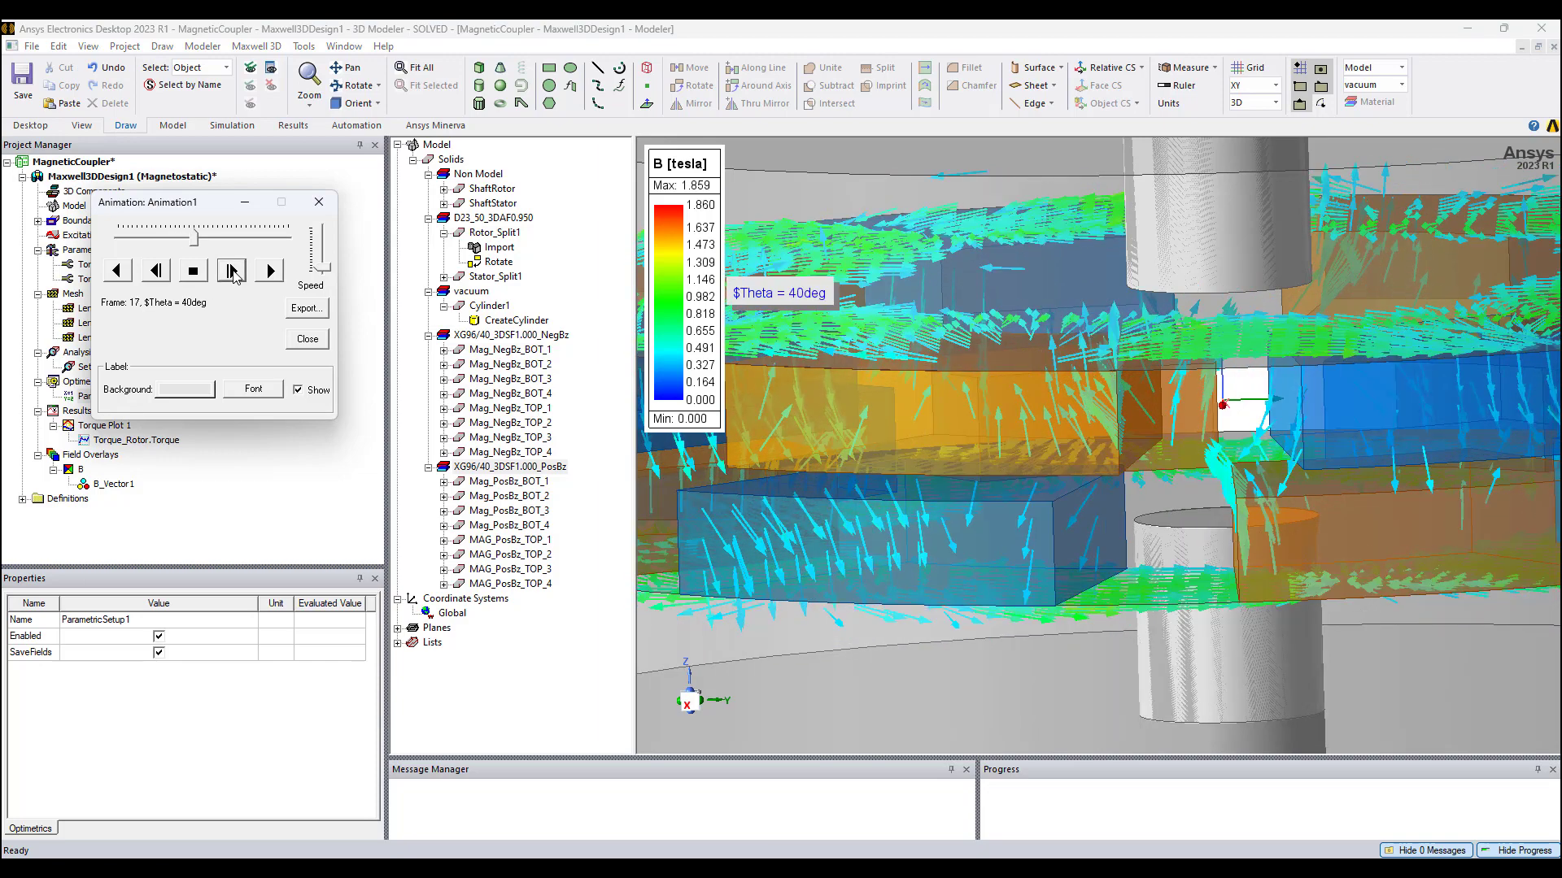
{"action": "left_click", "coordinate": [231, 272]}
{"action": "left_click", "coordinate": [232, 272]}
{"action": "left_click", "coordinate": [232, 271]}
{"action": "left_click", "coordinate": [155, 271]}
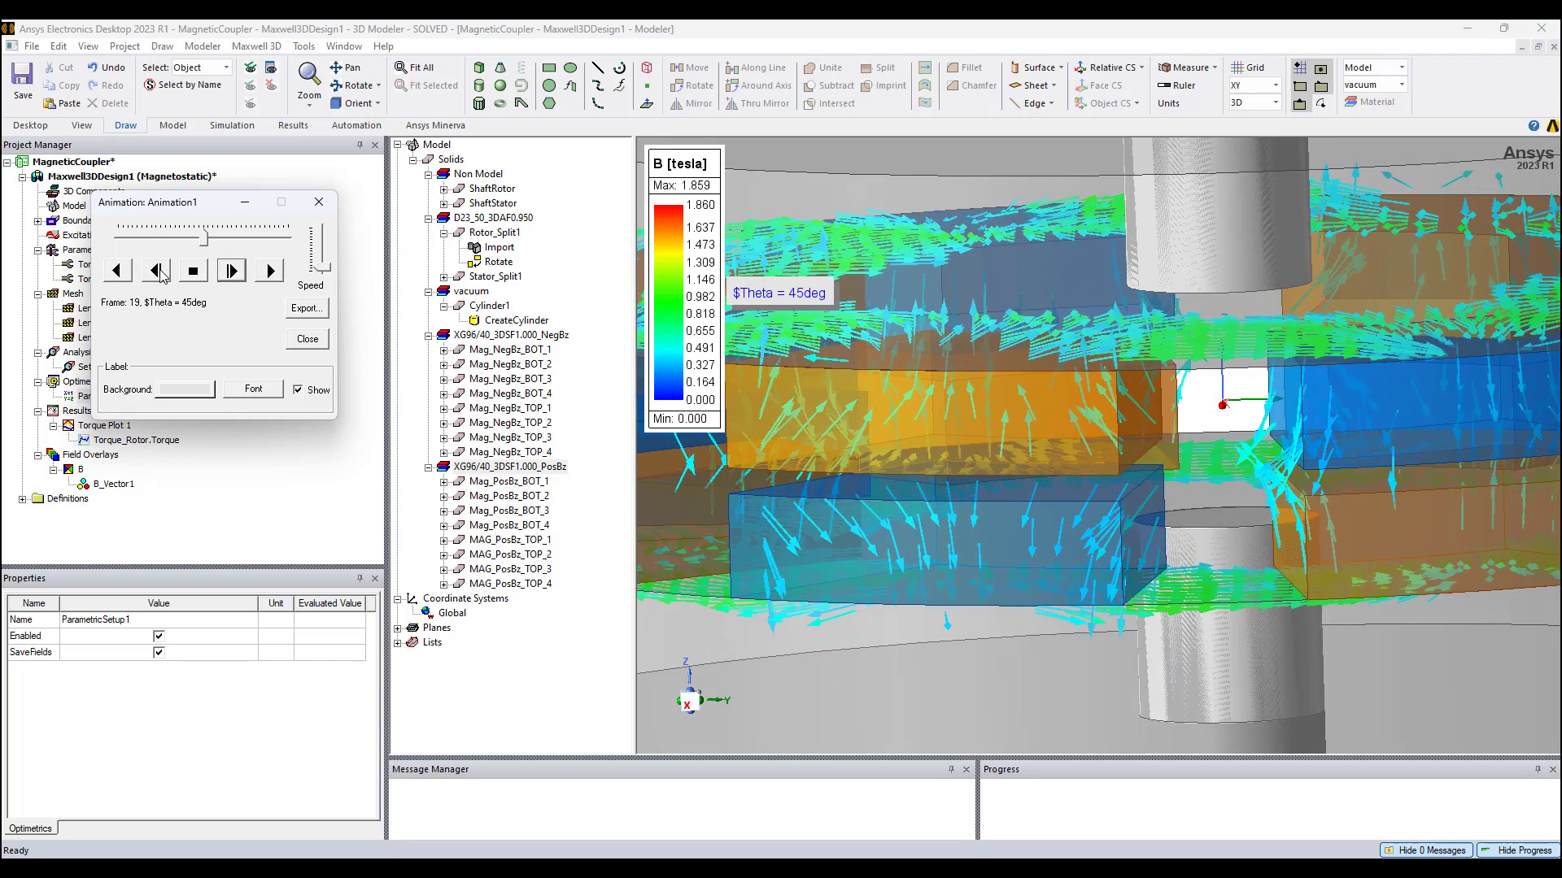
Examine the B vector directions within the opposing magnets and across their air gap from several angles
{"action": "left_click_drag", "start_coordinate": [769, 478], "coordinate": [1399, 537], "text": "alt"}
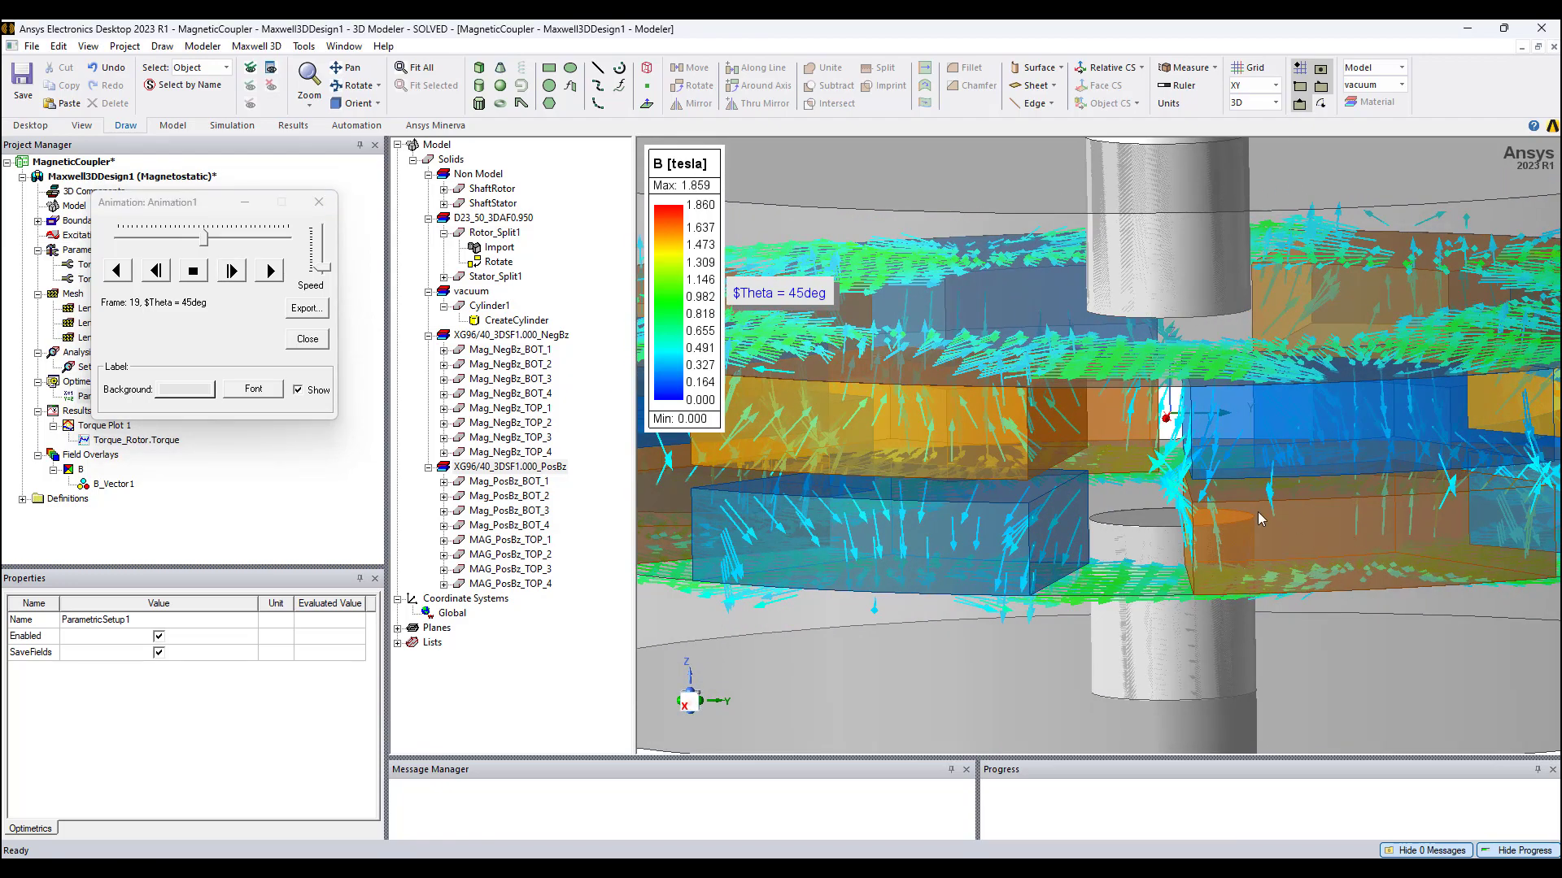
{"action": "left_click_drag", "start_coordinate": [948, 505], "coordinate": [940, 490], "text": "alt"}
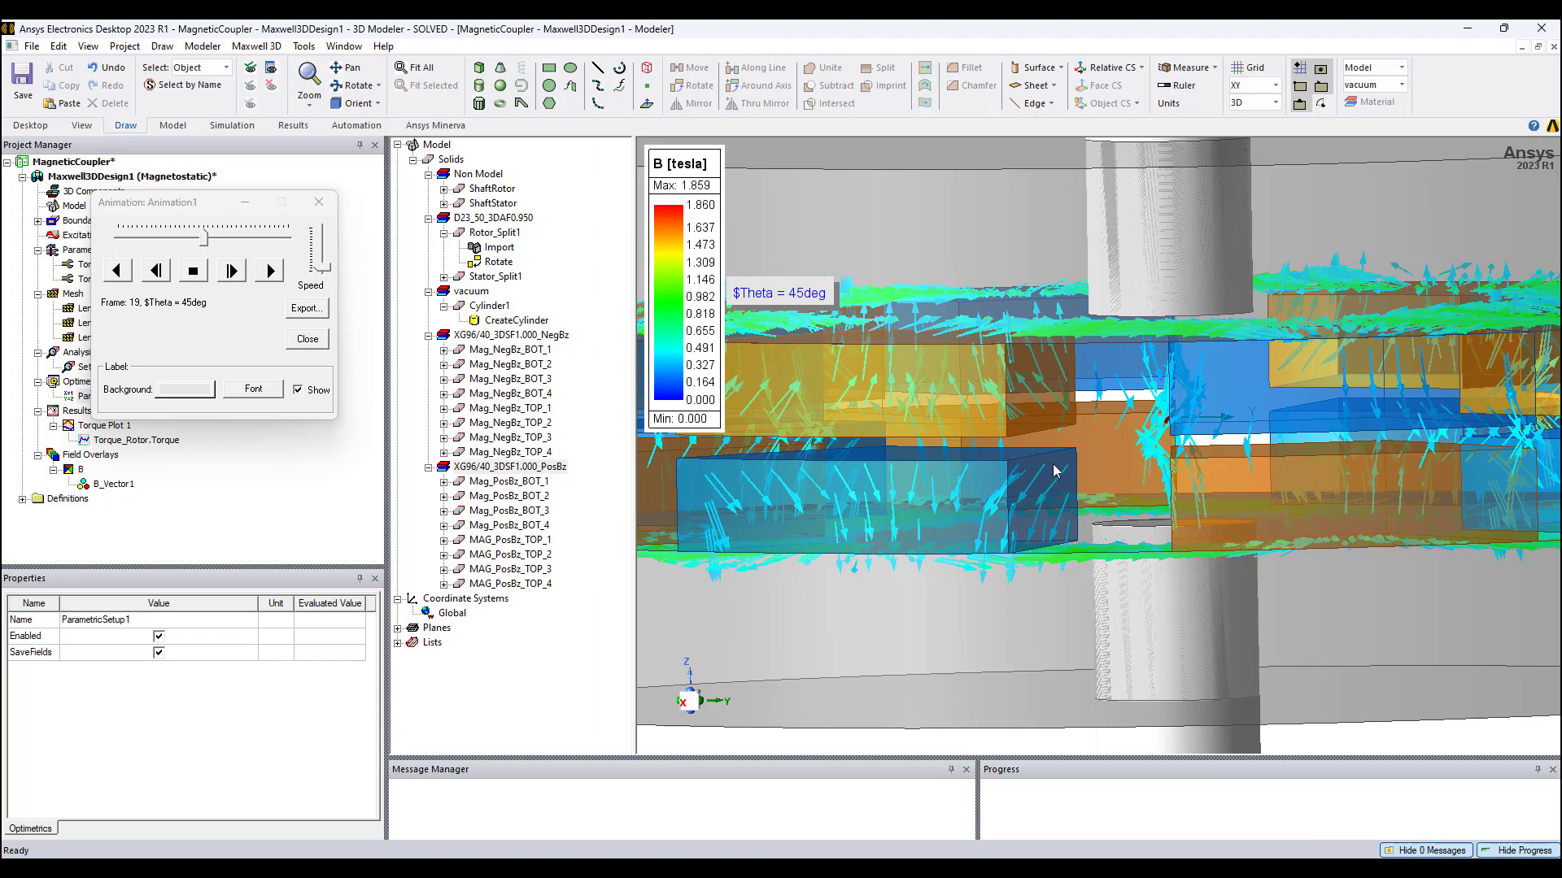
{"action": "left_click_drag", "start_coordinate": [1131, 494], "coordinate": [651, 358], "text": "alt"}
Advance the animation to $Theta = 50deg and inspect the B vectors around the magnet edges and air gap up close
{"action": "left_click", "coordinate": [232, 273]}
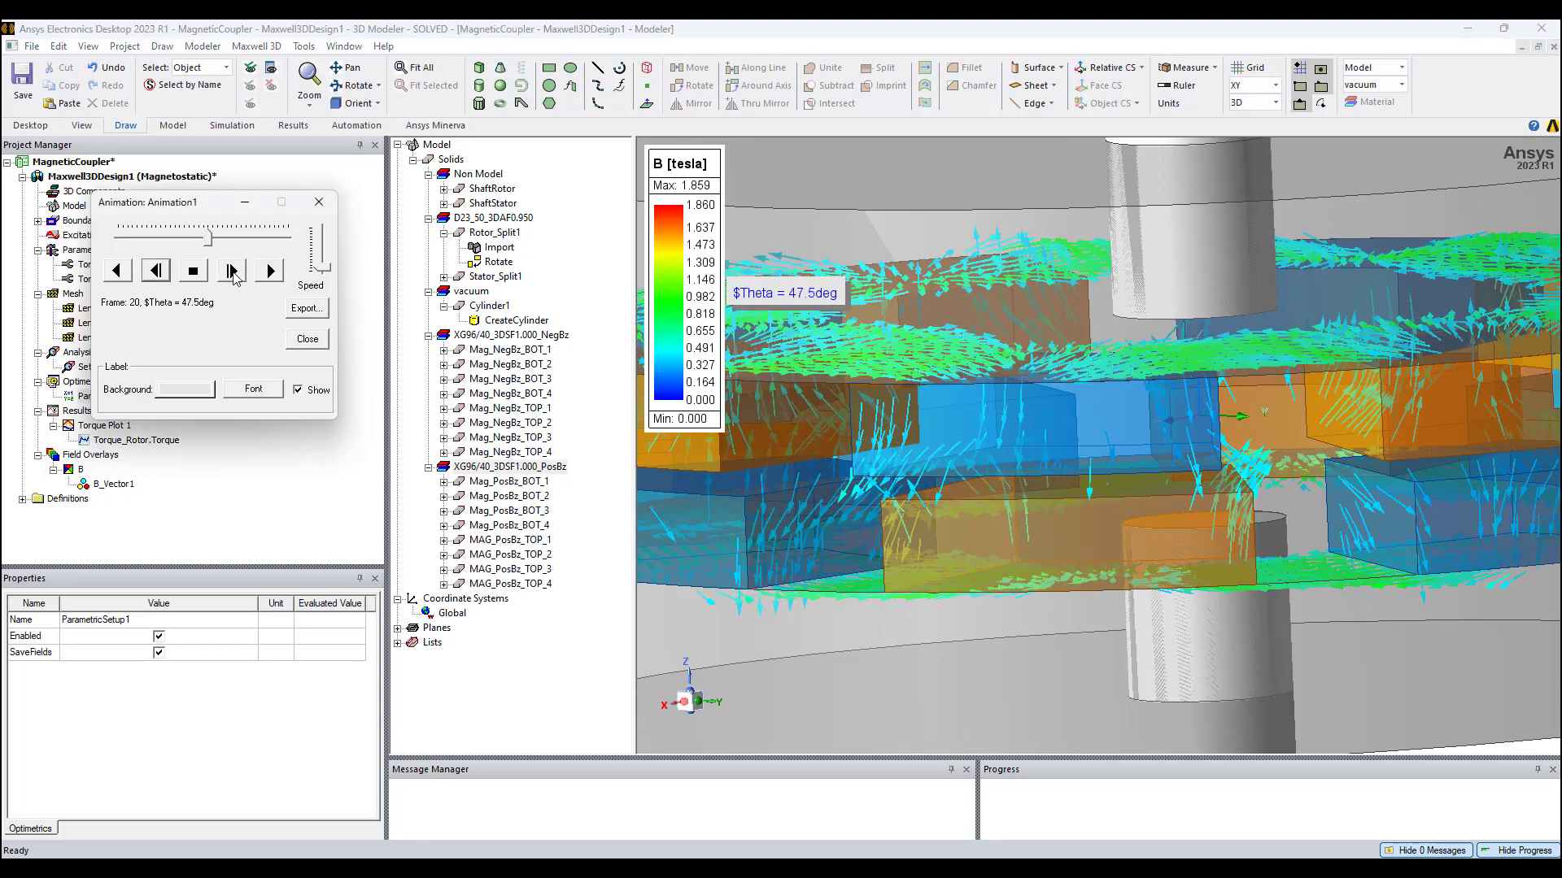
{"action": "left_click", "coordinate": [233, 274]}
{"action": "left_click_drag", "start_coordinate": [1184, 486], "coordinate": [1169, 576], "text": "alt"}
{"action": "scroll", "coordinate": [777, 548], "scroll_direction": "up", "scroll_amount": 5}
{"action": "left_click_drag", "start_coordinate": [778, 548], "coordinate": [880, 391], "text": "alt"}
{"action": "scroll", "coordinate": [881, 386], "scroll_direction": "up", "scroll_amount": 3}
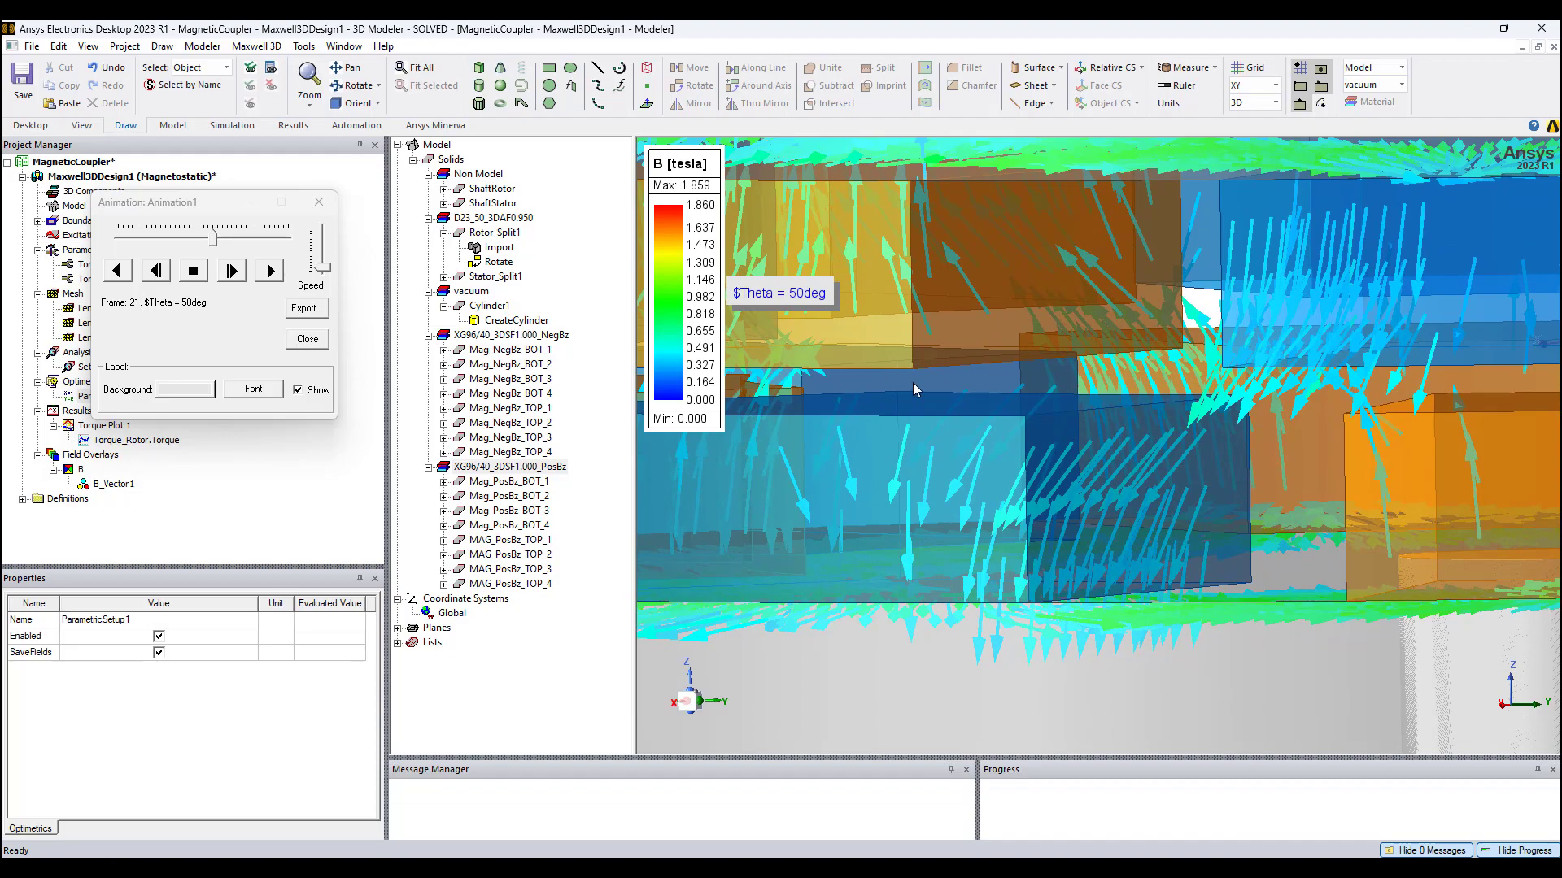
{"action": "left_click_drag", "start_coordinate": [975, 480], "coordinate": [999, 560], "text": "alt"}
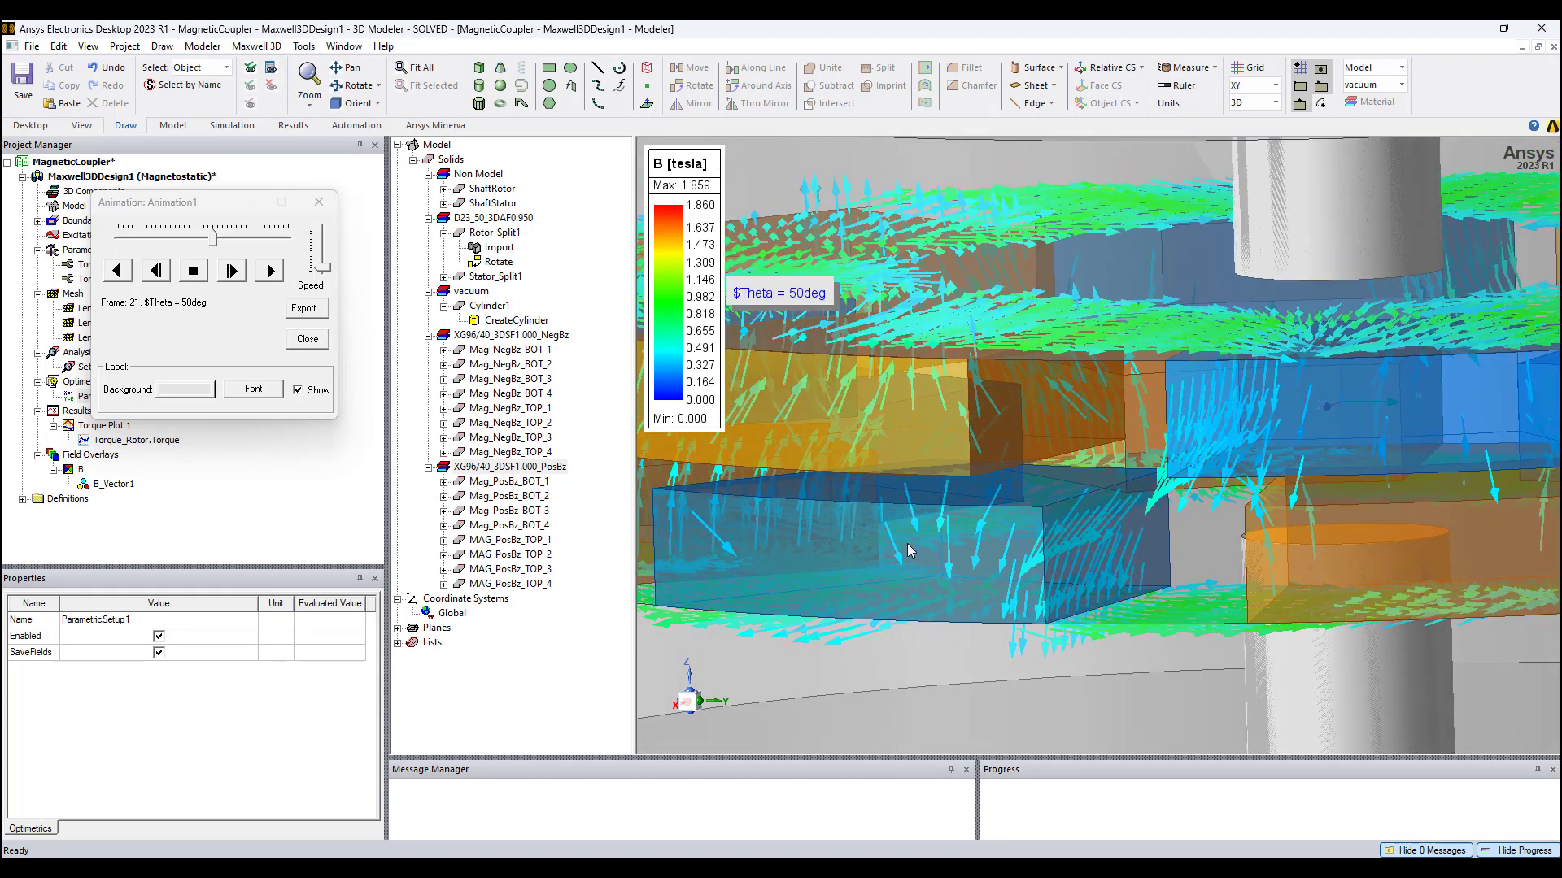
{"action": "left_click_drag", "start_coordinate": [907, 545], "coordinate": [1051, 574], "text": "alt"}
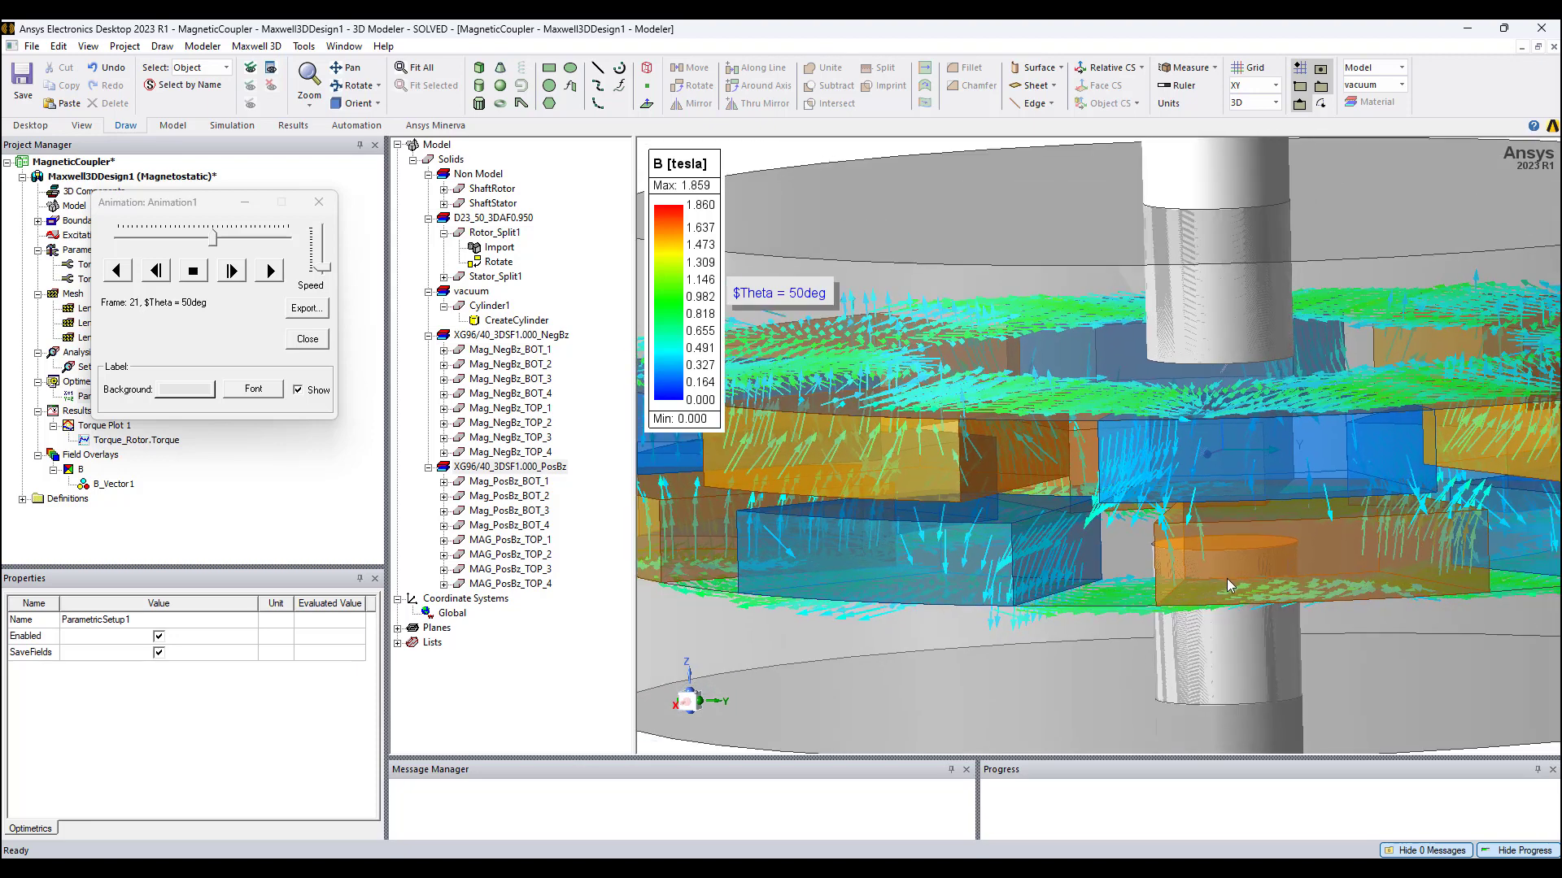
{"action": "left_click_drag", "start_coordinate": [1227, 578], "coordinate": [1120, 540], "text": "alt"}
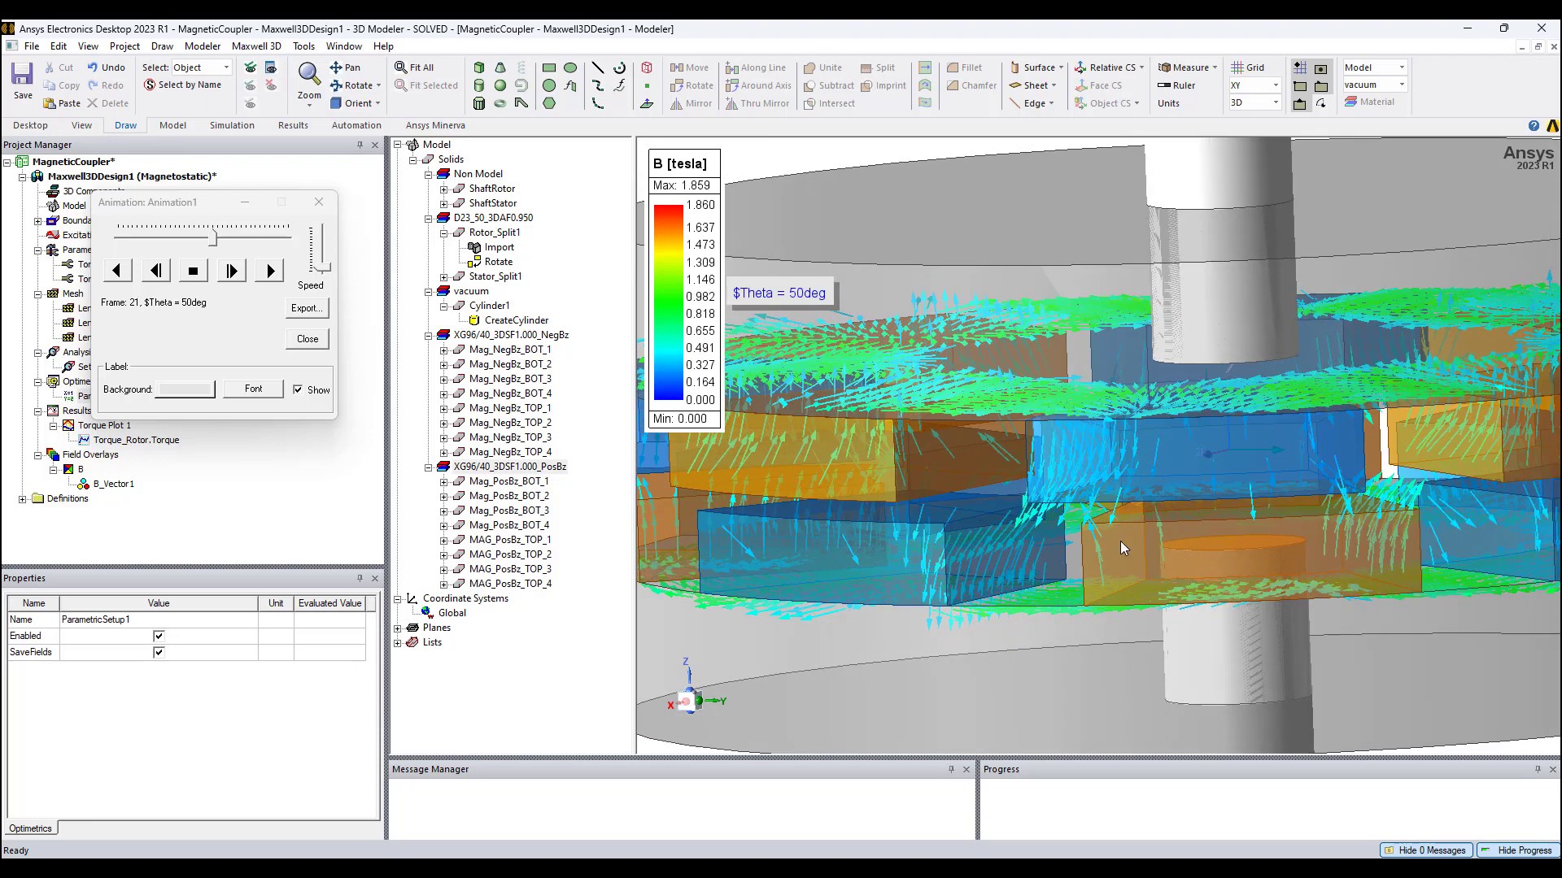
Advance the animation to $Theta = 67.5deg and examine the B vectors linking the offset magnets across the air gap
{"action": "left_click", "coordinate": [240, 277]}
{"action": "left_click", "coordinate": [241, 277]}
{"action": "left_click", "coordinate": [241, 276]}
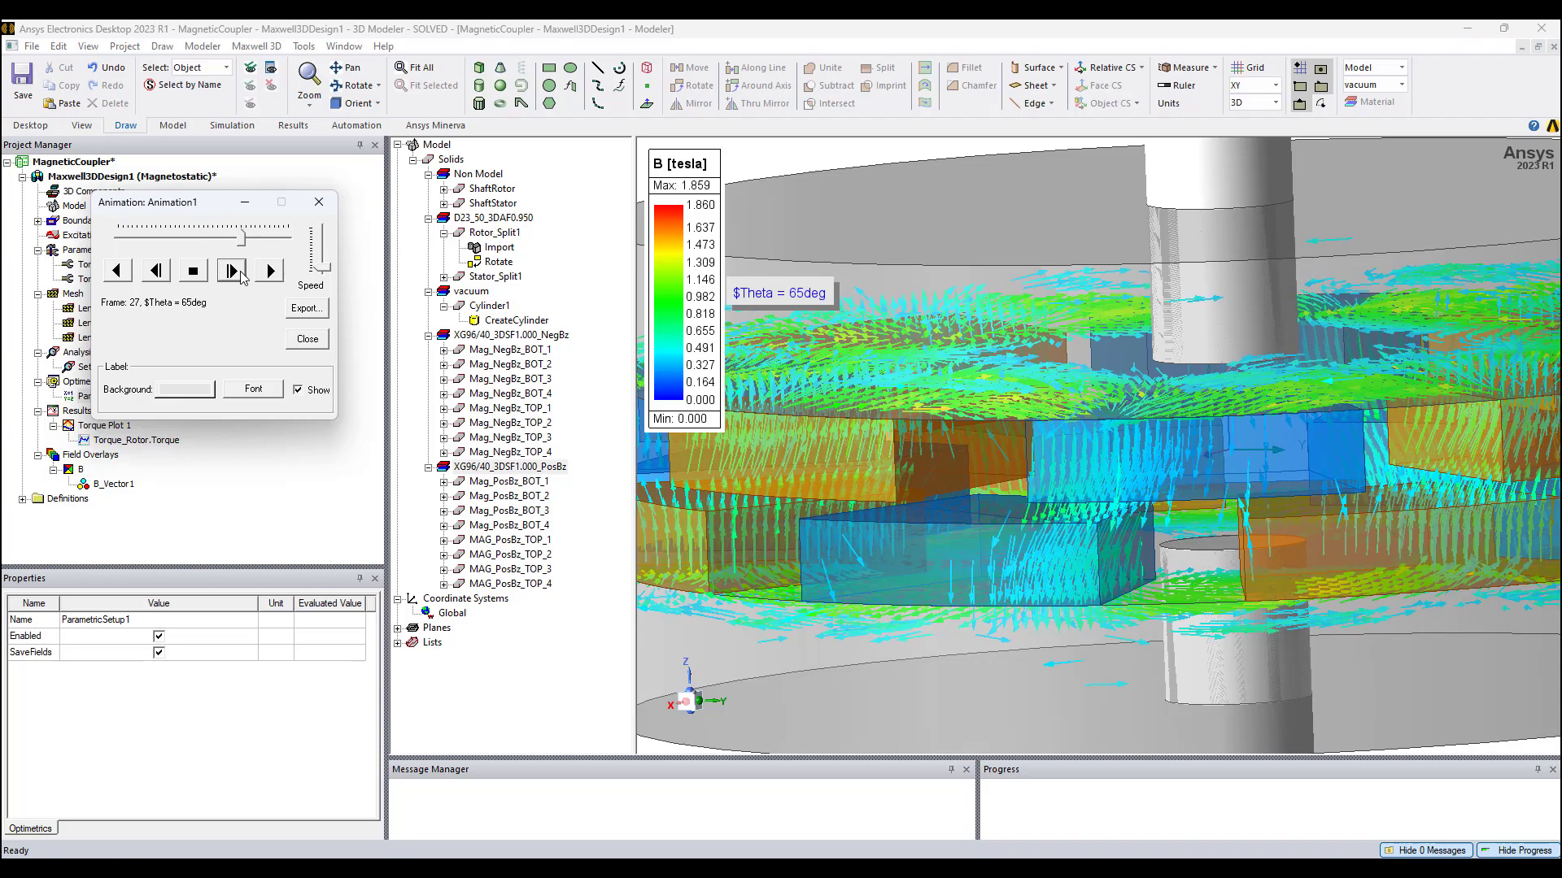
{"action": "left_click", "coordinate": [241, 277]}
{"action": "left_click_drag", "start_coordinate": [1106, 558], "coordinate": [1436, 587], "text": "alt"}
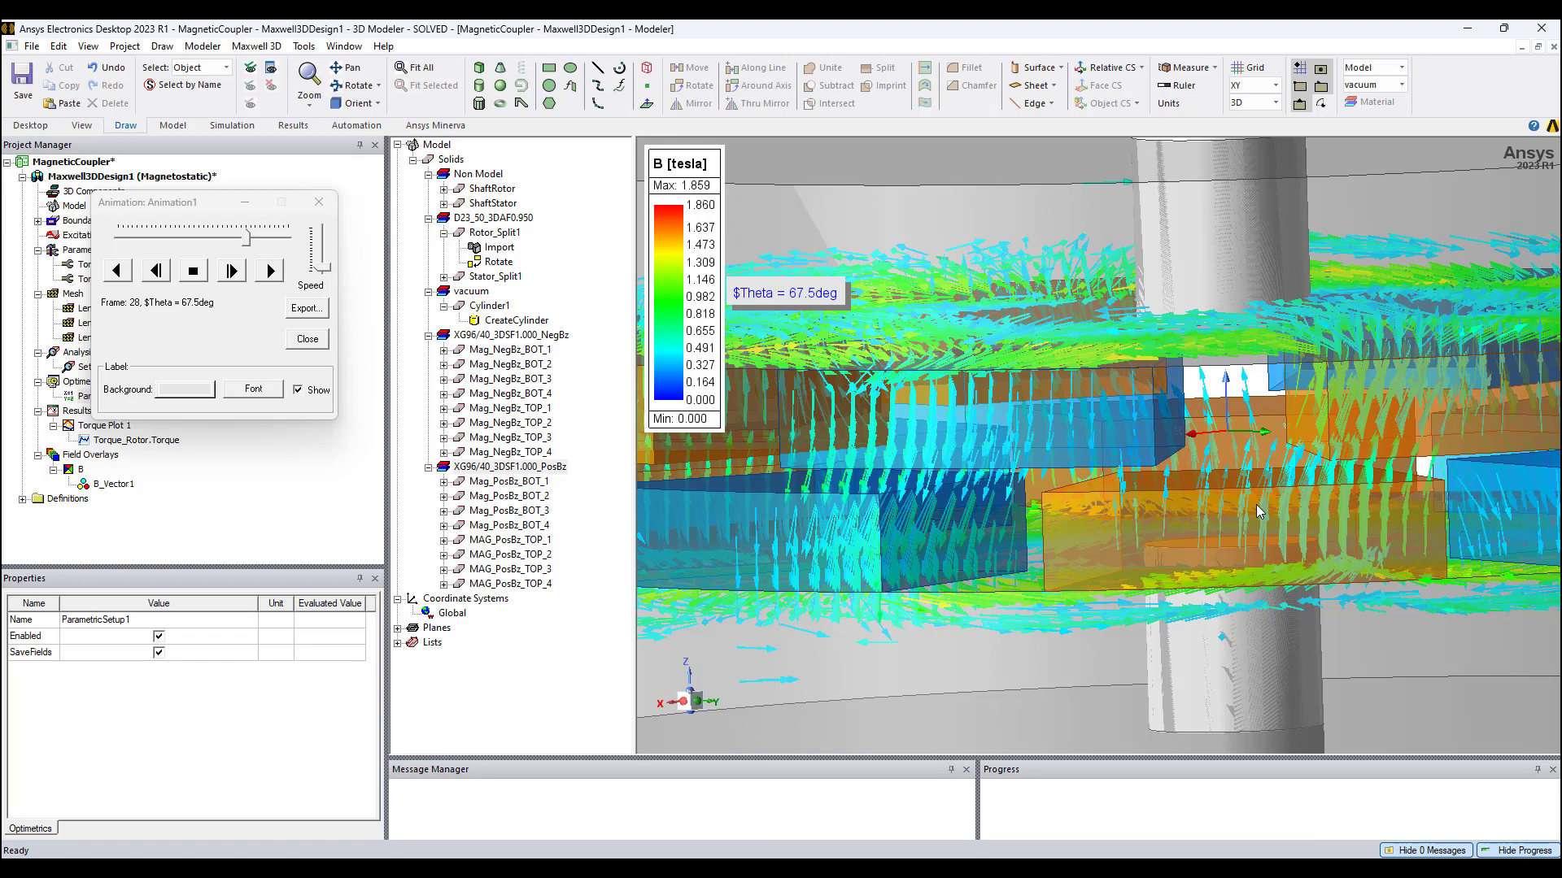
{"action": "left_click_drag", "start_coordinate": [1256, 505], "coordinate": [1171, 507], "text": "alt"}
Advance the animation to $Theta = 90deg and examine the B vectors through the realigned magnets and the discs
{"action": "left_click", "coordinate": [237, 275]}
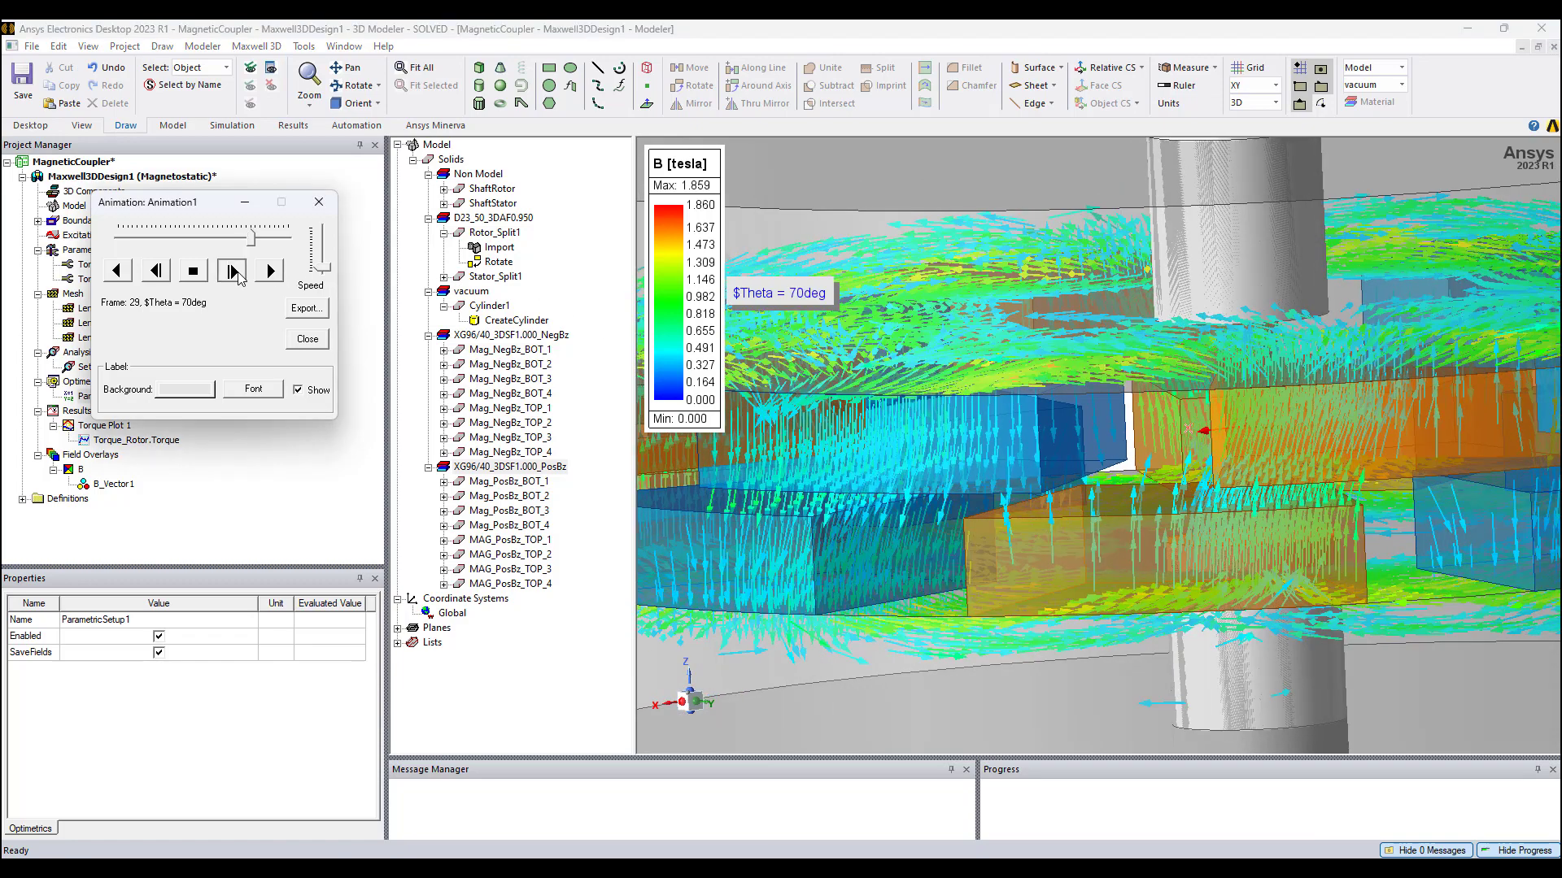
{"action": "left_click", "coordinate": [237, 275]}
{"action": "left_click", "coordinate": [238, 275]}
{"action": "left_click", "coordinate": [237, 275]}
{"action": "left_click", "coordinate": [237, 275]}
{"action": "left_click", "coordinate": [238, 275]}
{"action": "left_click", "coordinate": [237, 275]}
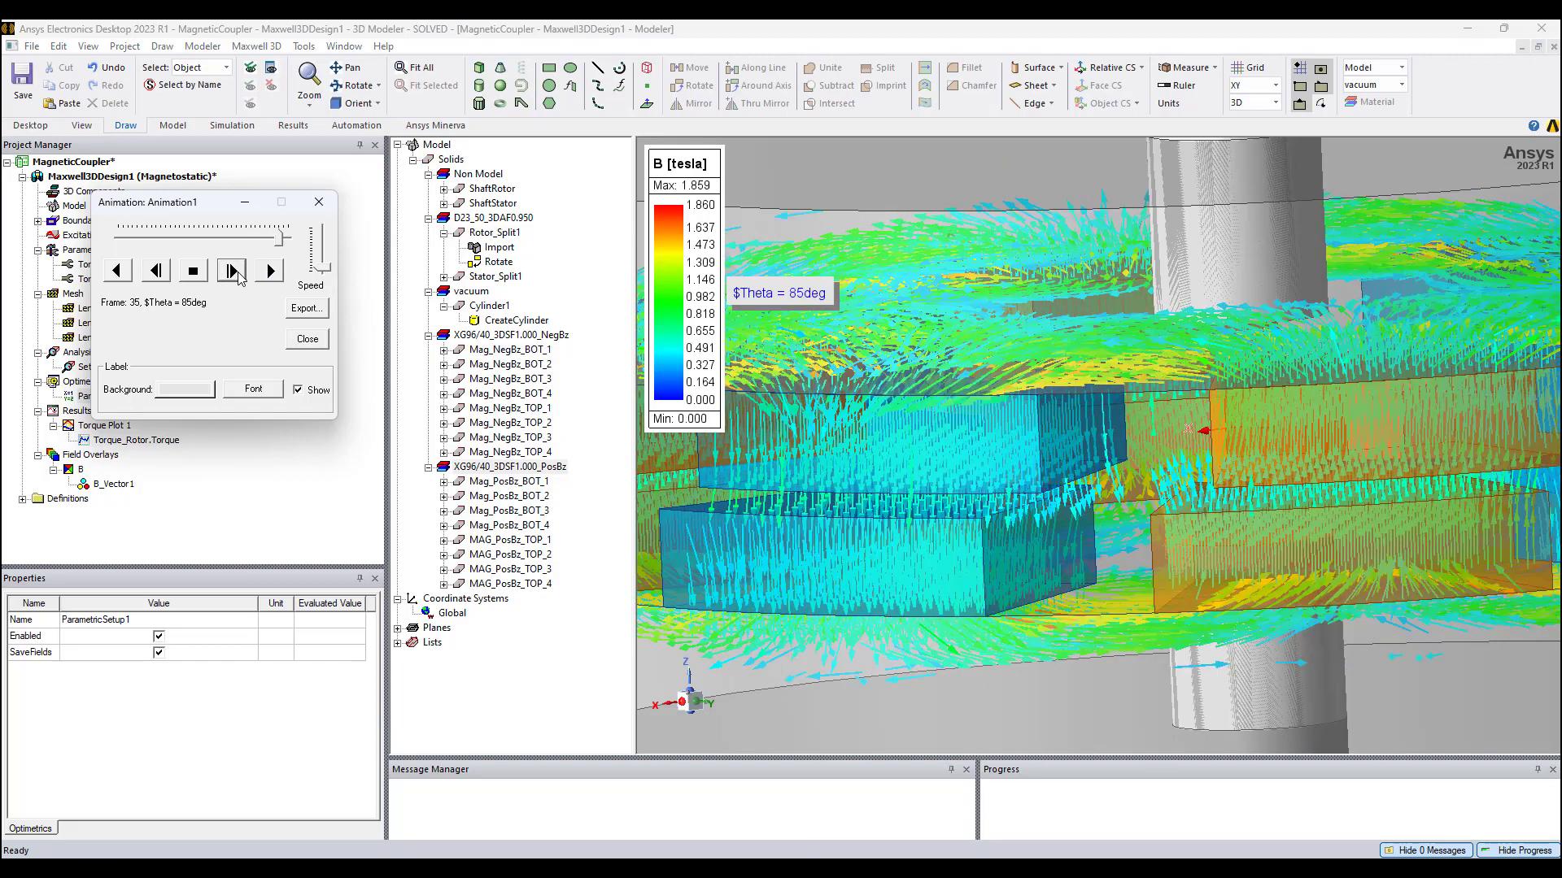
{"action": "left_click", "coordinate": [237, 274]}
{"action": "left_click", "coordinate": [238, 275]}
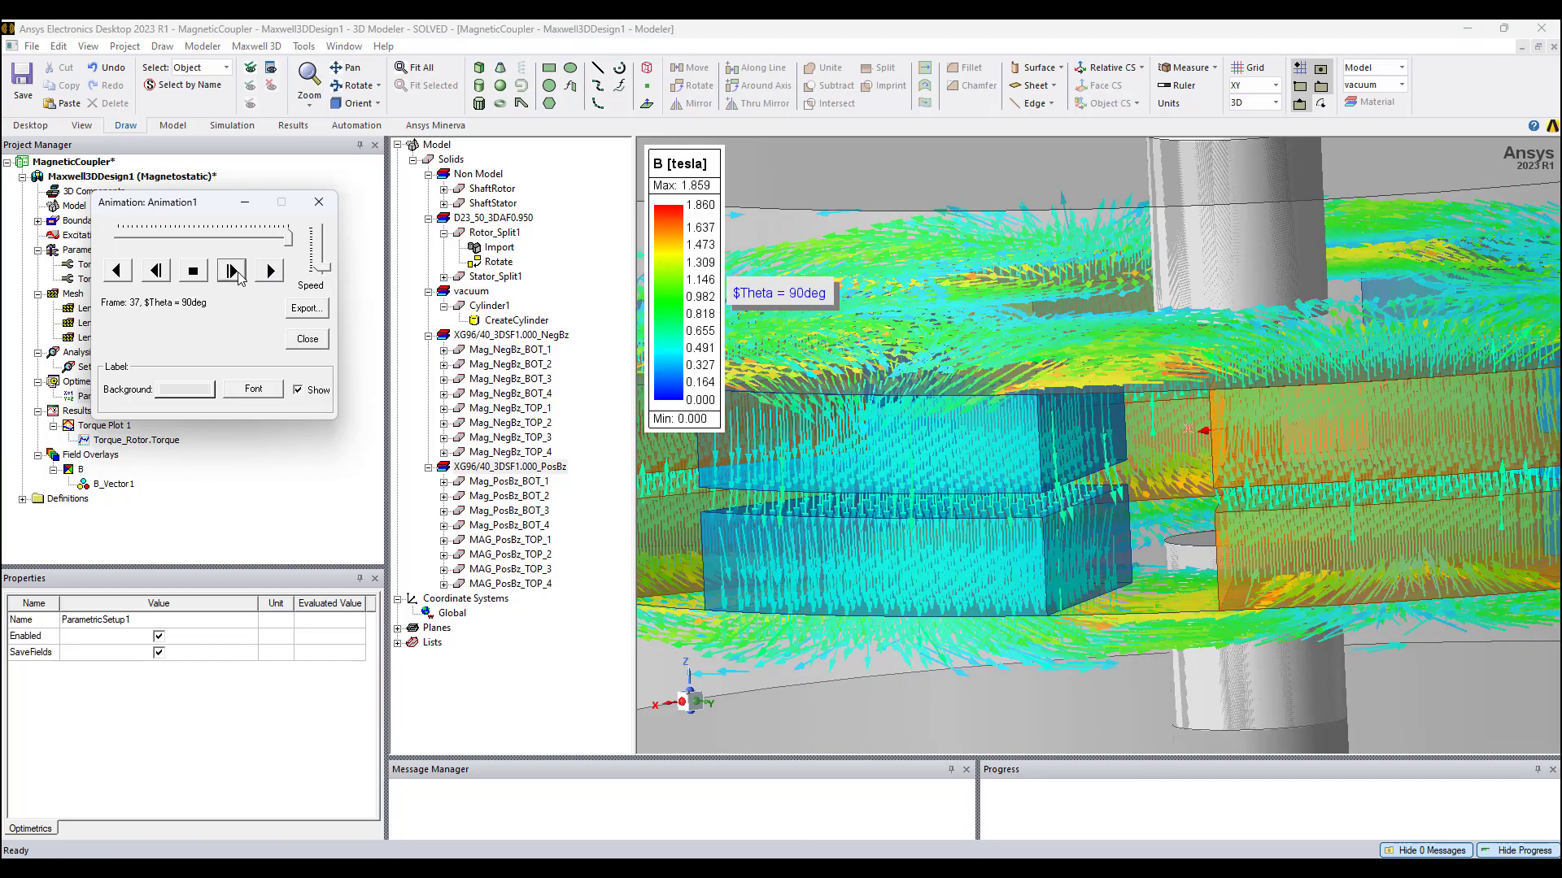
{"action": "mouse_move", "coordinate": [1127, 488]}
{"action": "left_mouse_down", "text": "alt"}
{"action": "mouse_move", "coordinate": [1098, 492]}
{"action": "mouse_move", "coordinate": [1113, 500]}
{"action": "left_mouse_up", "text": "alt"}
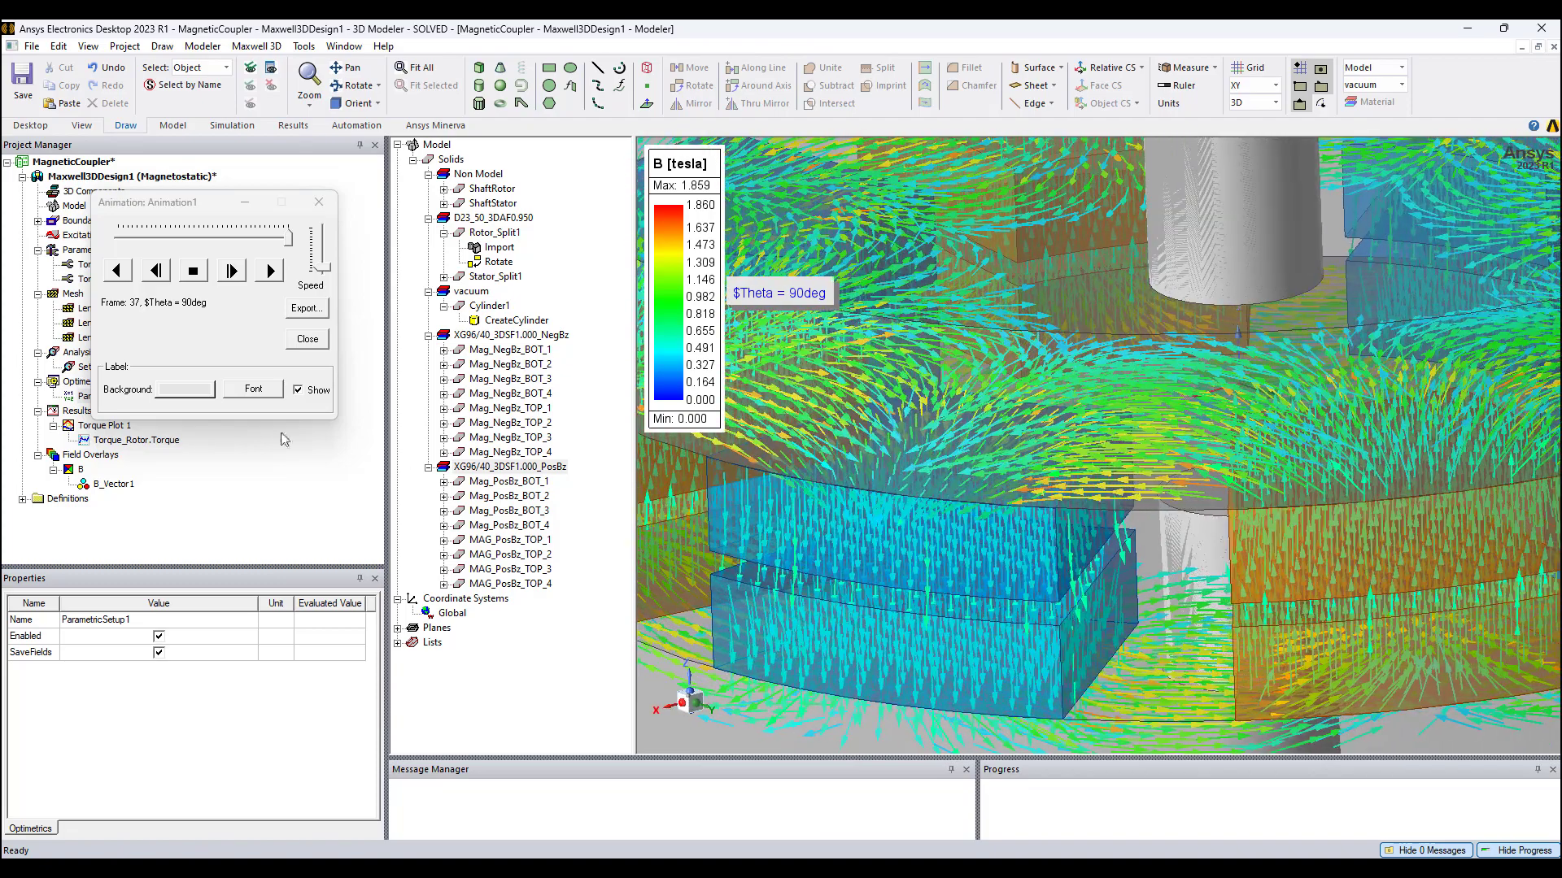
Open Torque Plot 1 to review the rotor torque over $Theta, moving the animation window aside
{"action": "left_click", "coordinate": [104, 427]}
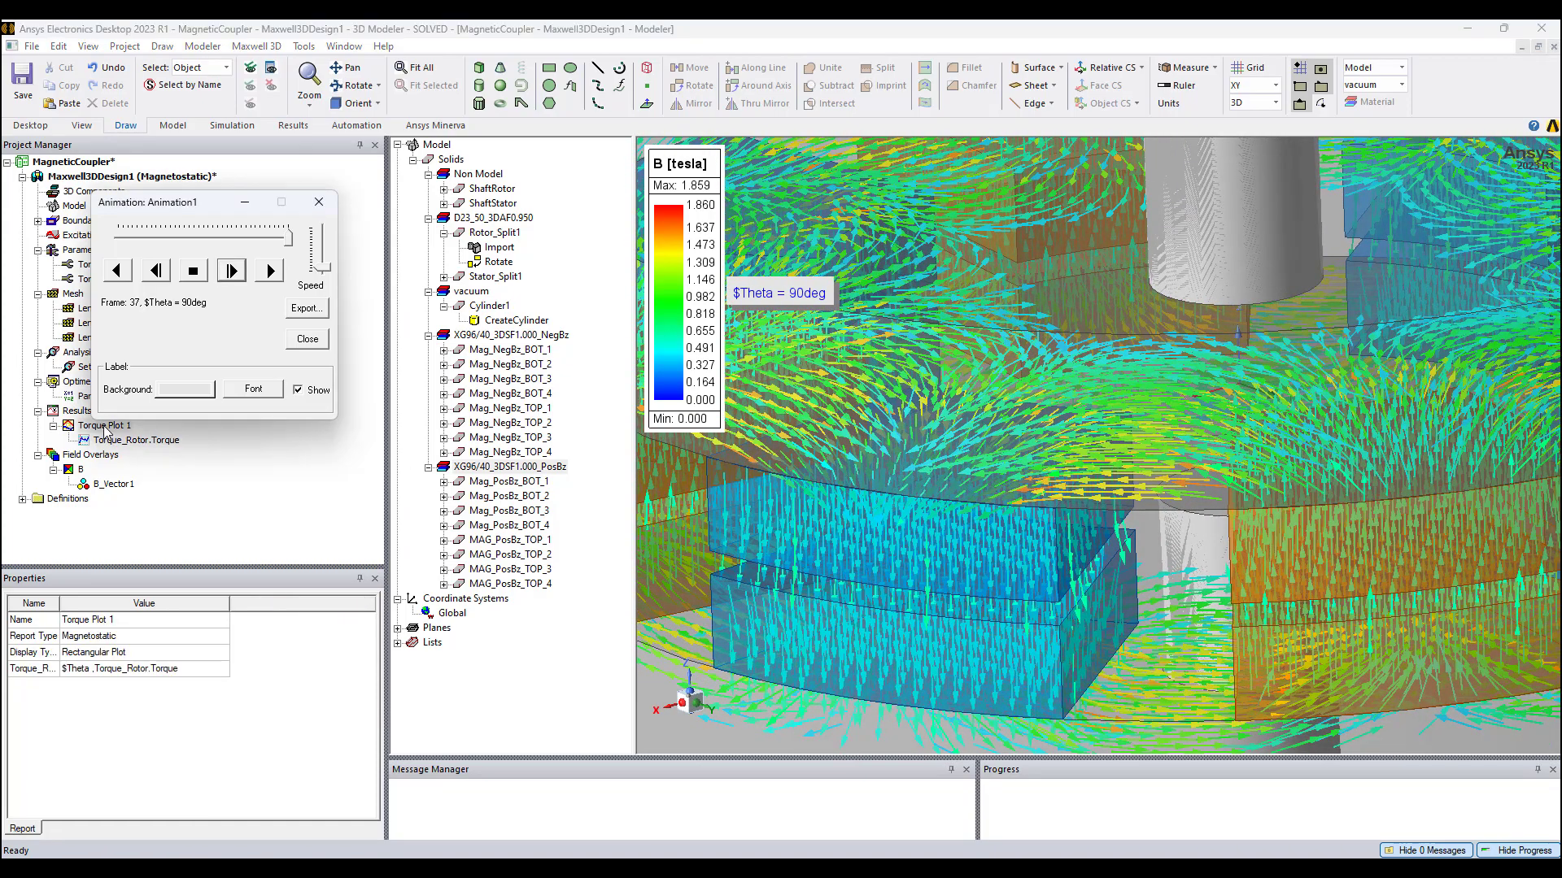
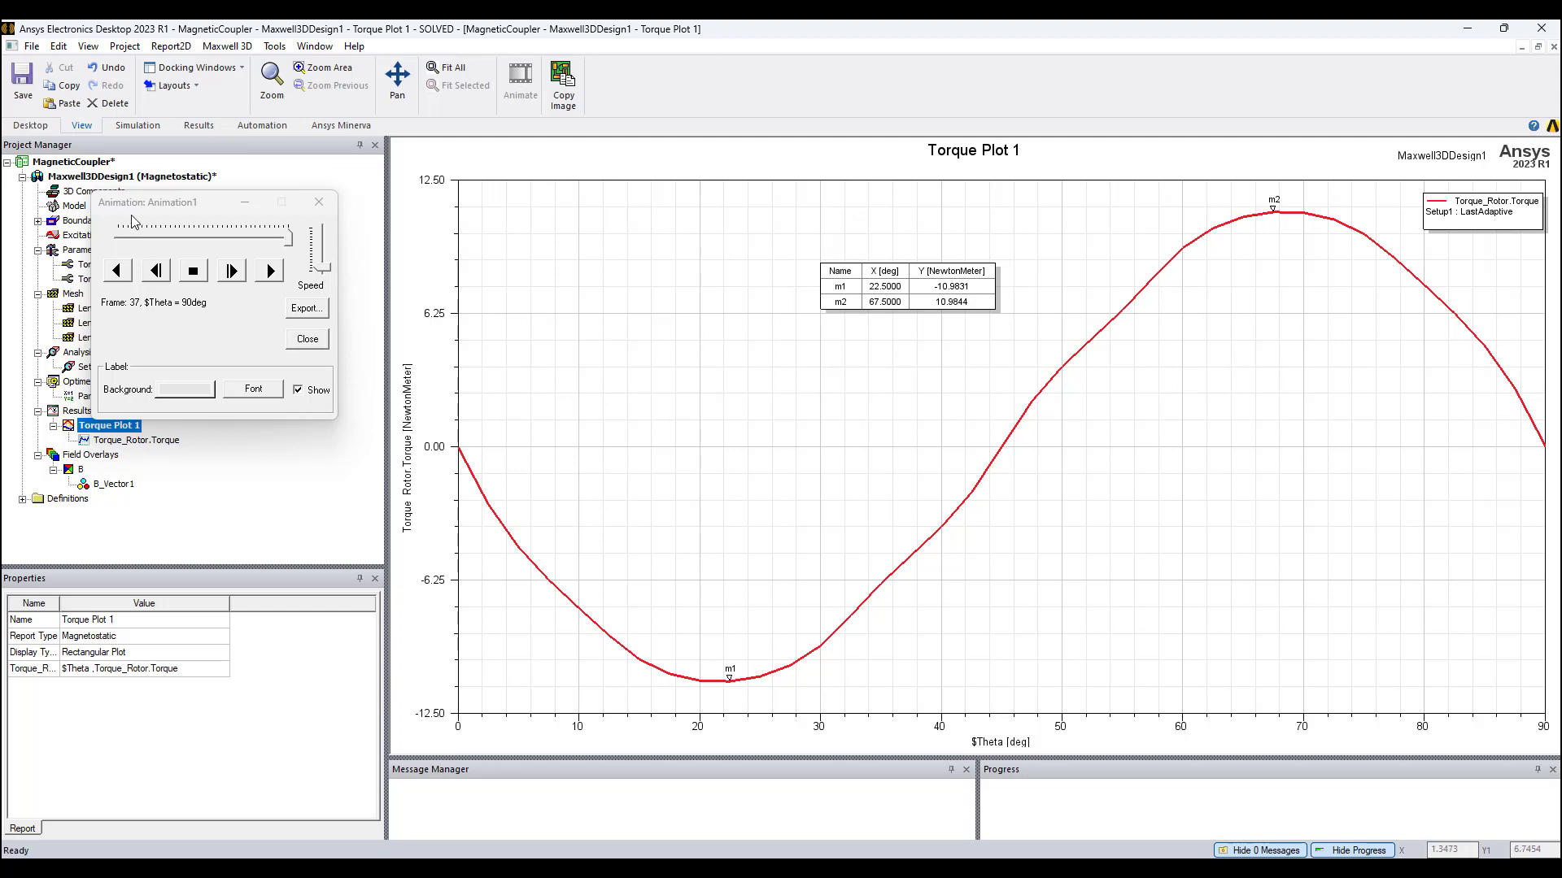
{"action": "left_click_drag", "start_coordinate": [145, 200], "coordinate": [176, 168]}
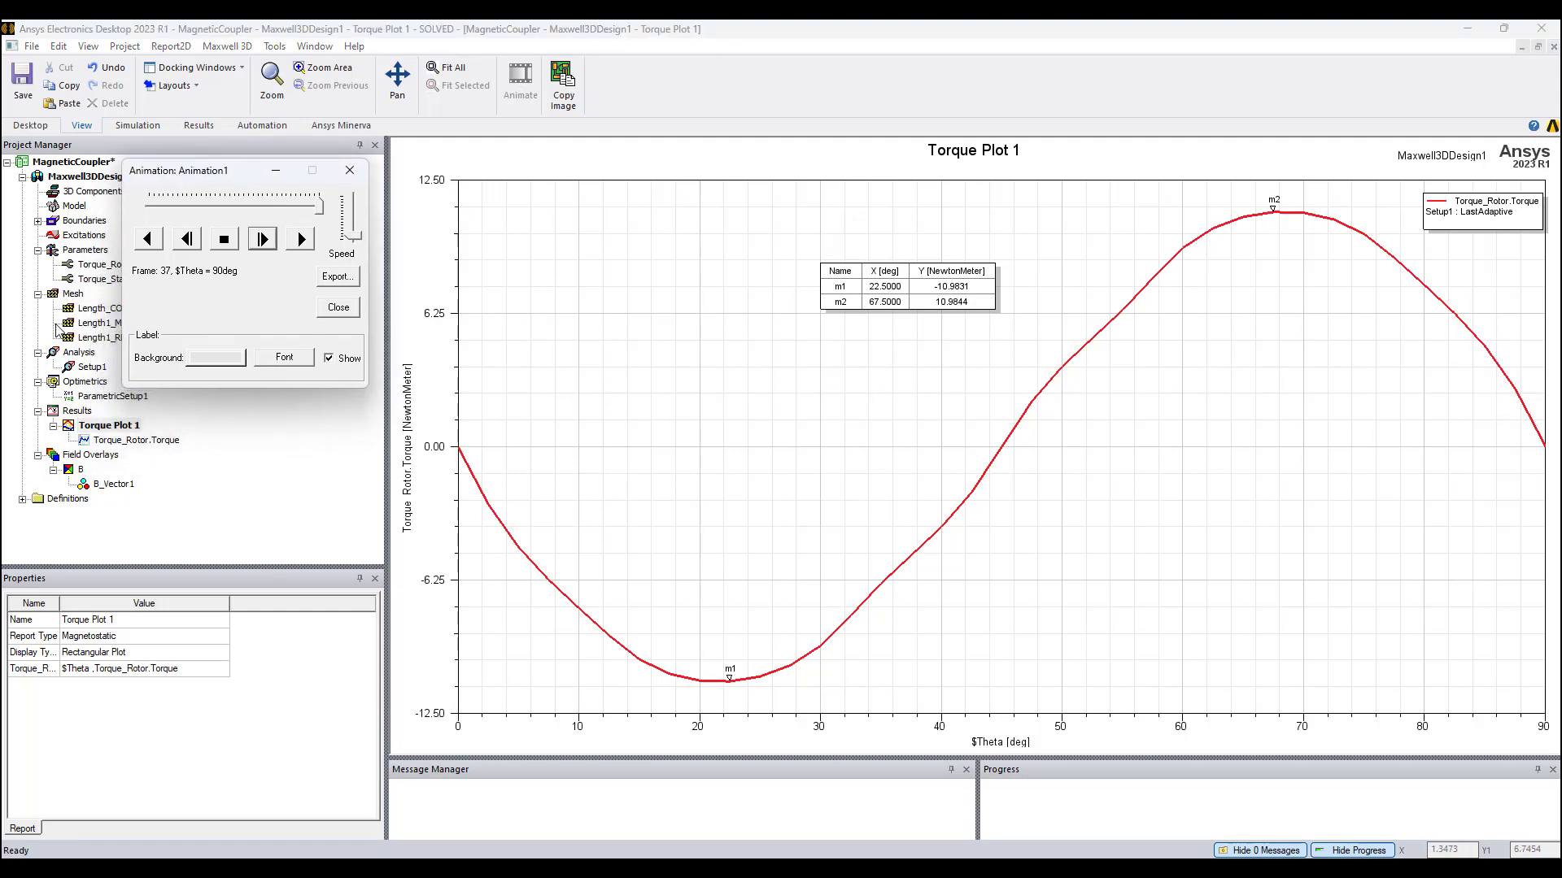
Return to the 3D model, closing the animation, and hide the B_Vector1 field overlay so the whole coupler can be viewed
{"action": "double_click", "coordinate": [89, 177]}
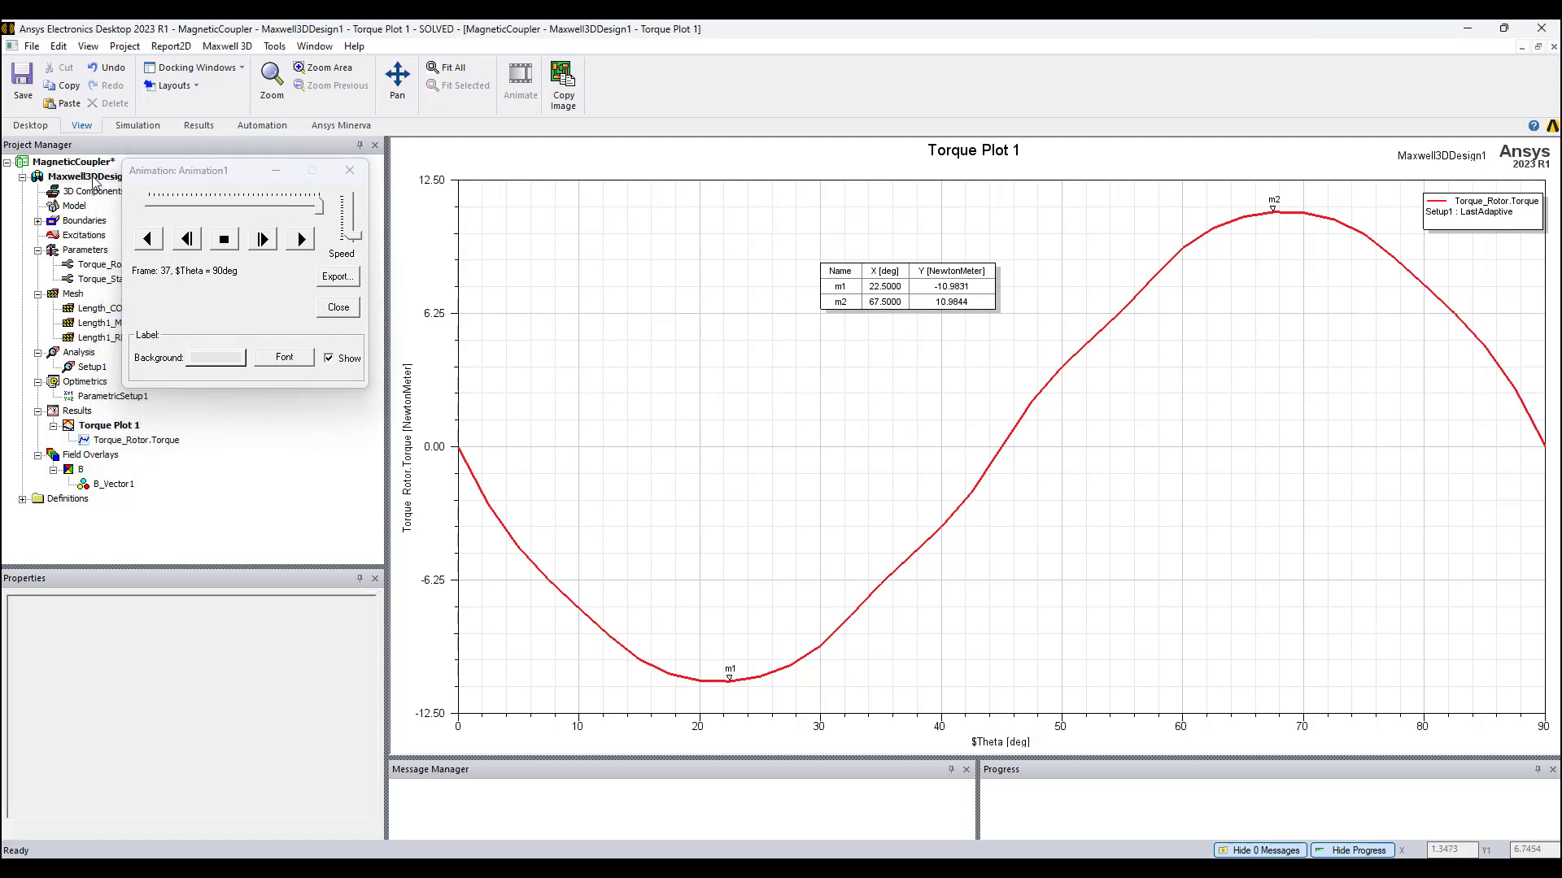
{"action": "left_click", "coordinate": [350, 170]}
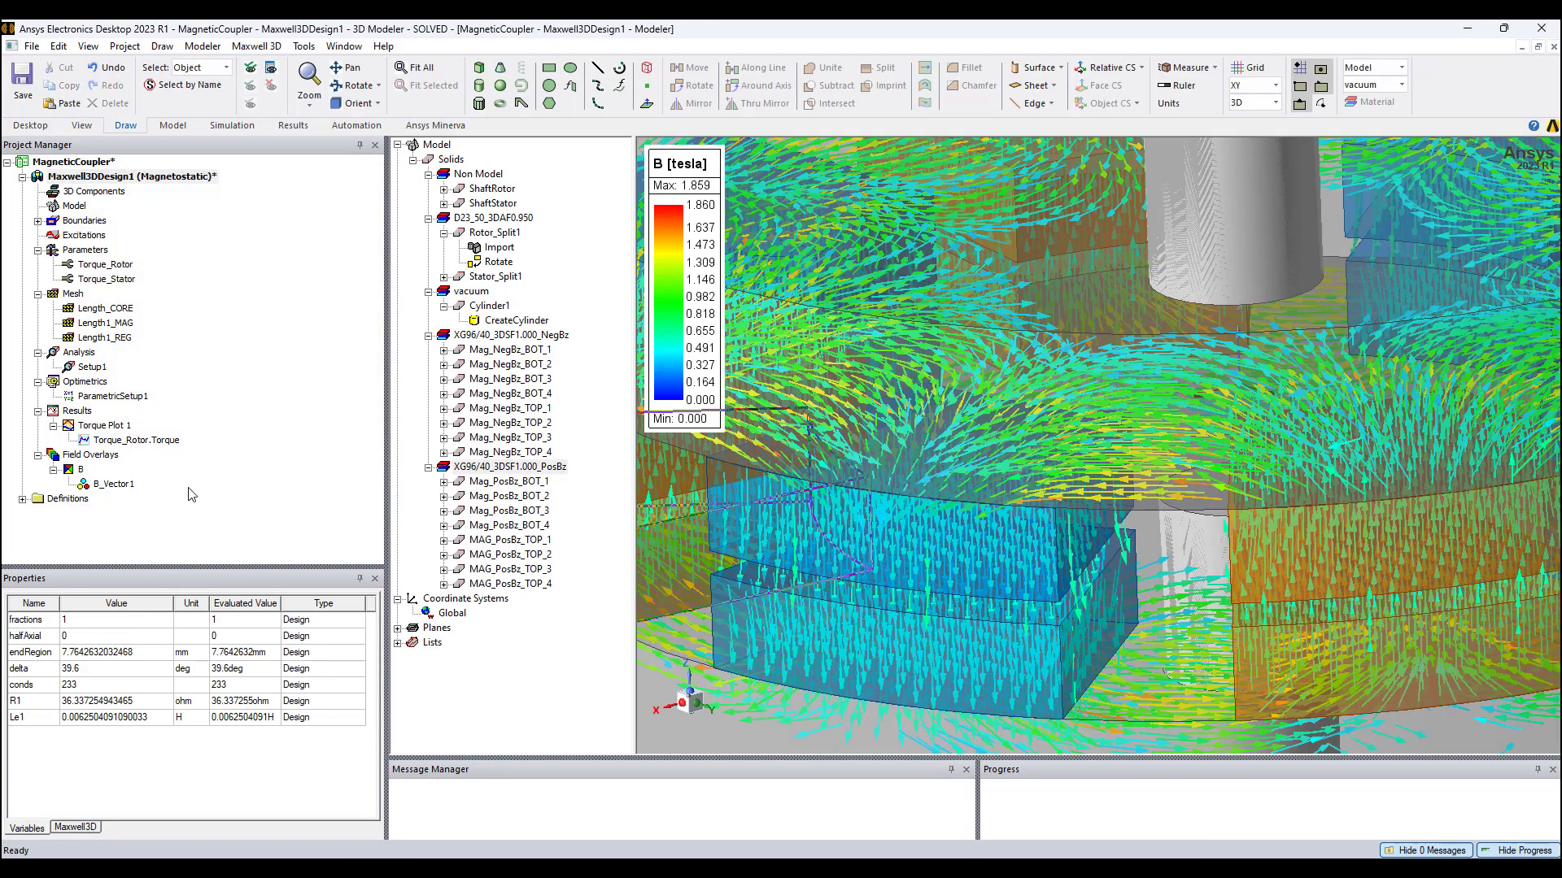
{"action": "right_click", "coordinate": [104, 484]}
{"action": "left_click", "coordinate": [162, 630]}
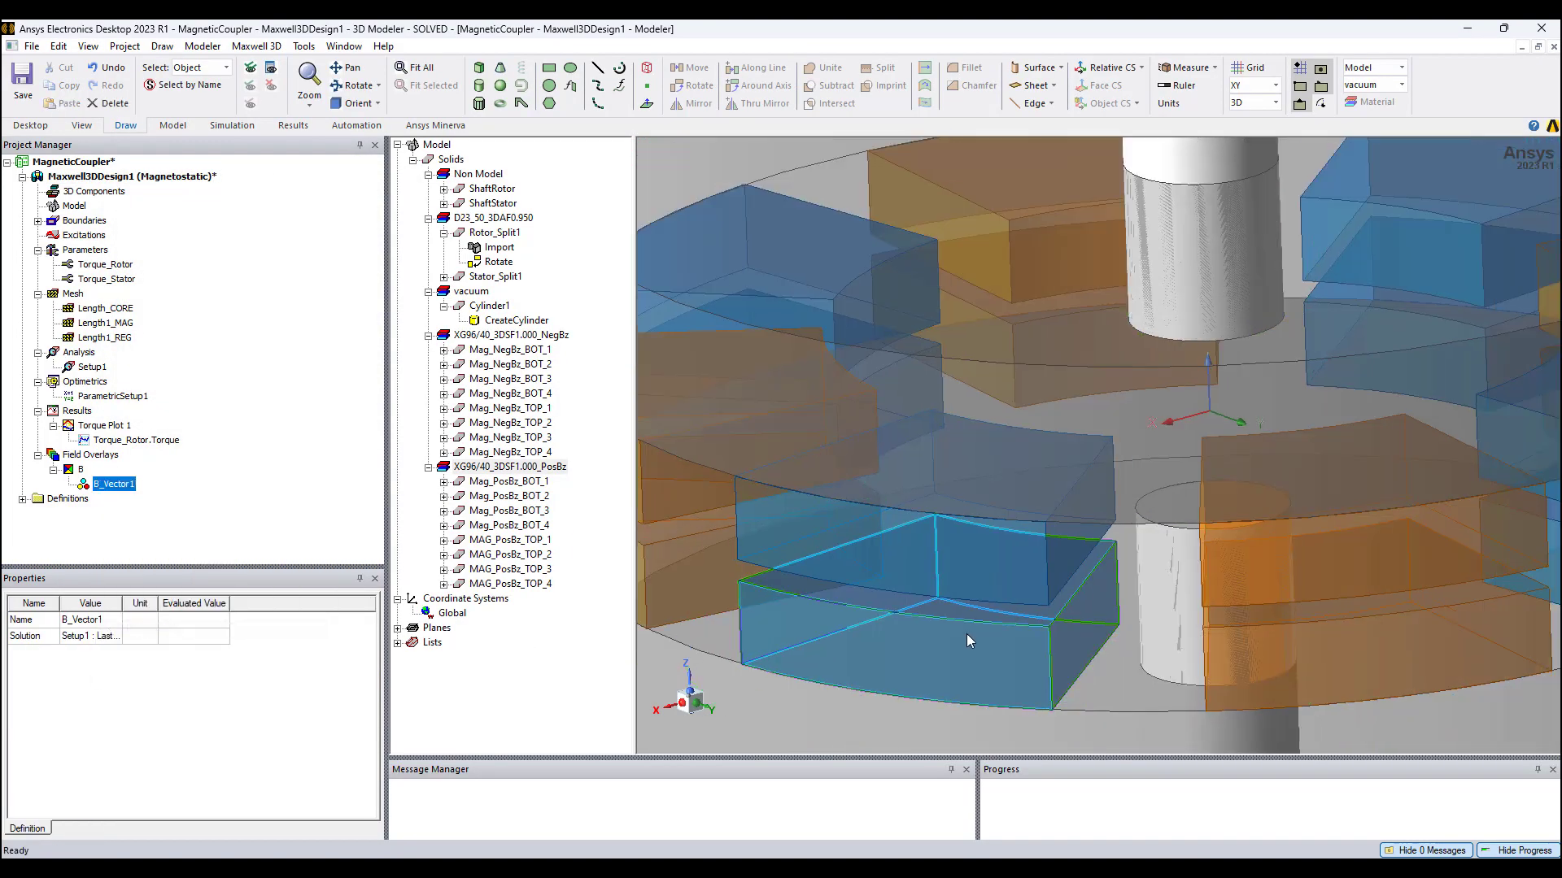
{"action": "scroll", "coordinate": [1070, 500], "scroll_direction": "down", "scroll_amount": 5}
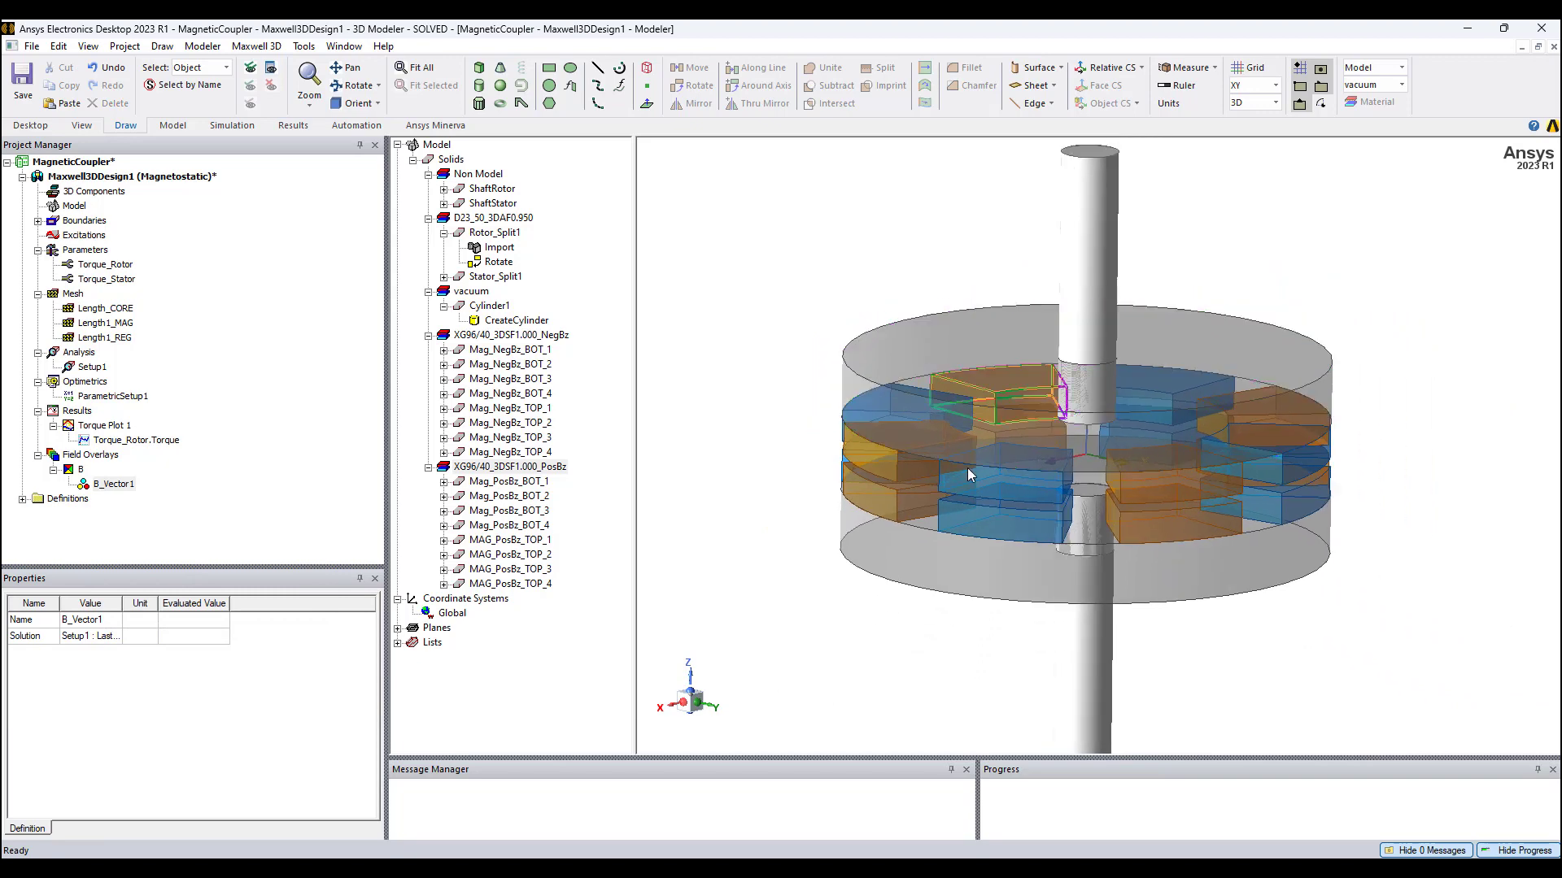
{"action": "scroll", "coordinate": [909, 481], "scroll_direction": "down", "scroll_amount": 2}
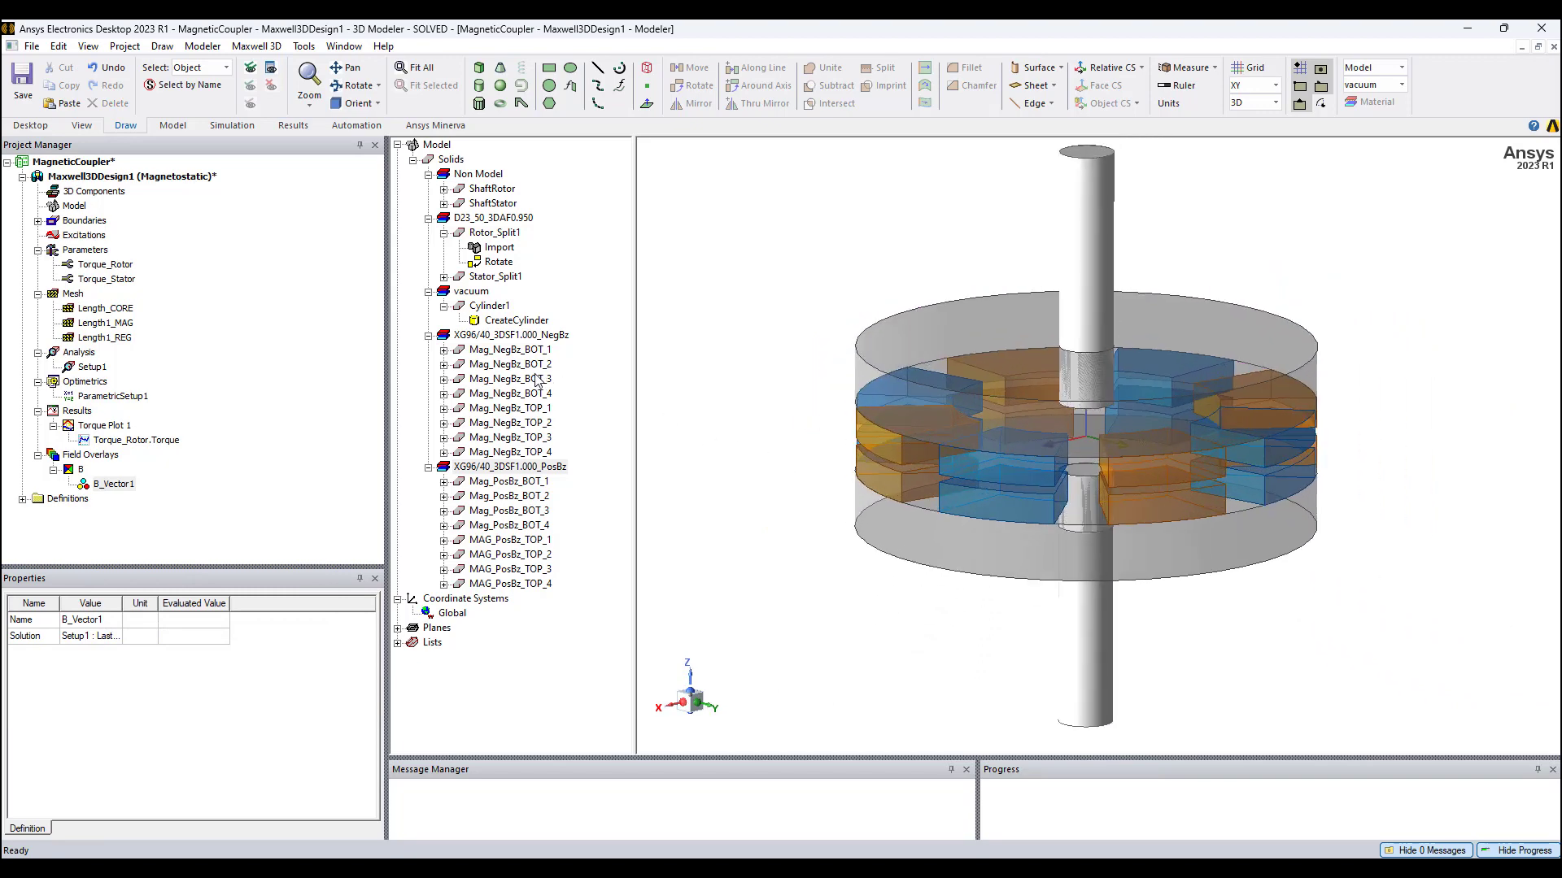
Select the four Mag_NegBz_BOT magnets, the four Mag_PosBz_BOT magnets and Rotor_Split1 to examine the rotating assembly
{"action": "left_click", "coordinate": [520, 350]}
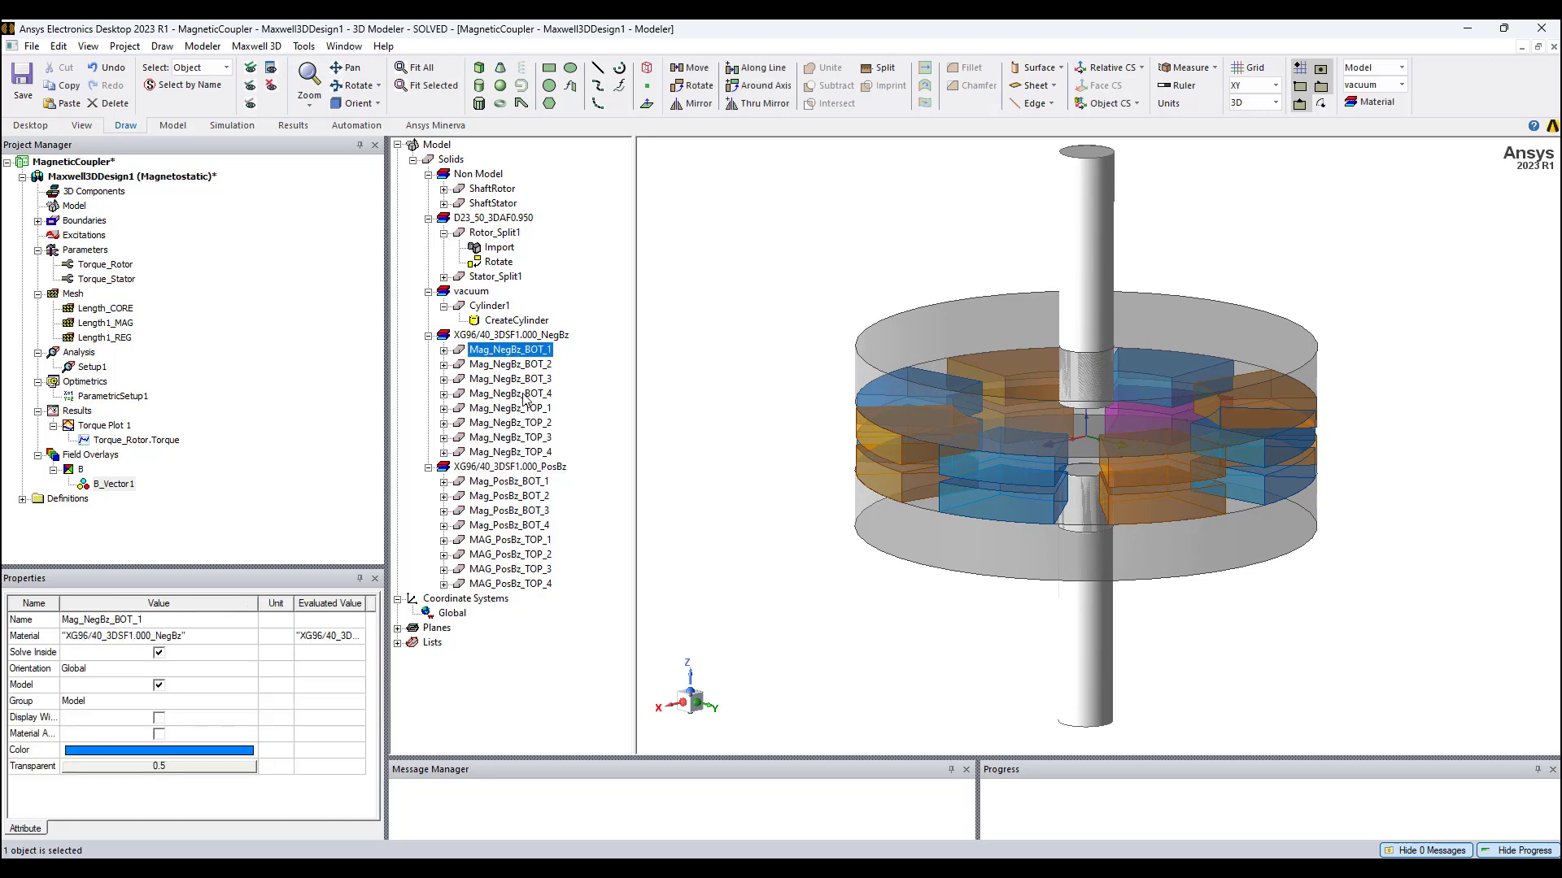
{"action": "left_click", "coordinate": [526, 394], "text": "shift"}
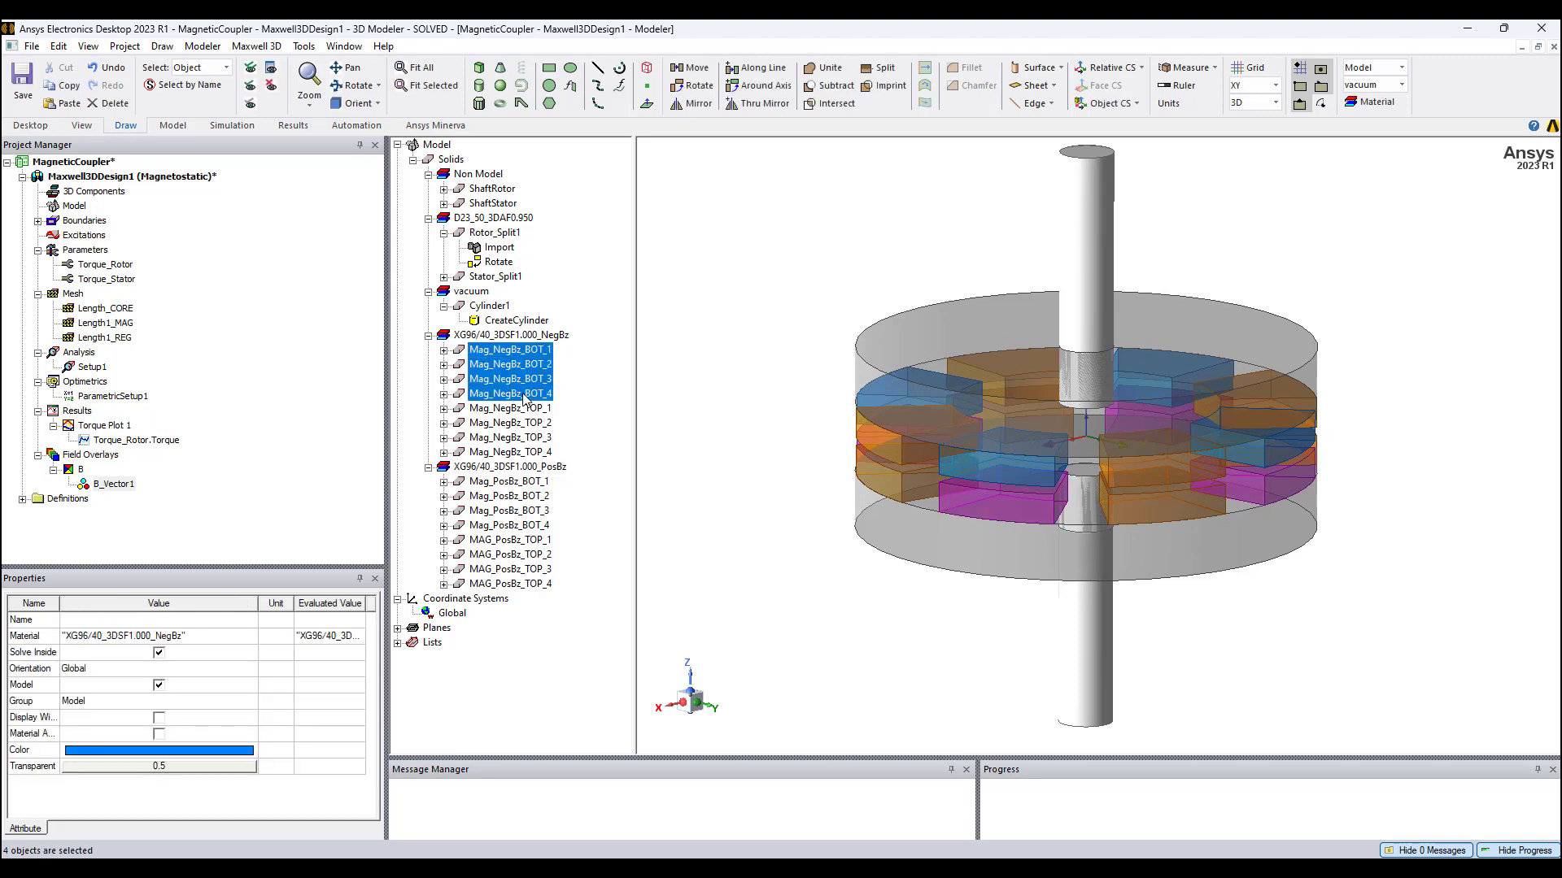
{"action": "left_click", "coordinate": [524, 481], "text": "ctrl"}
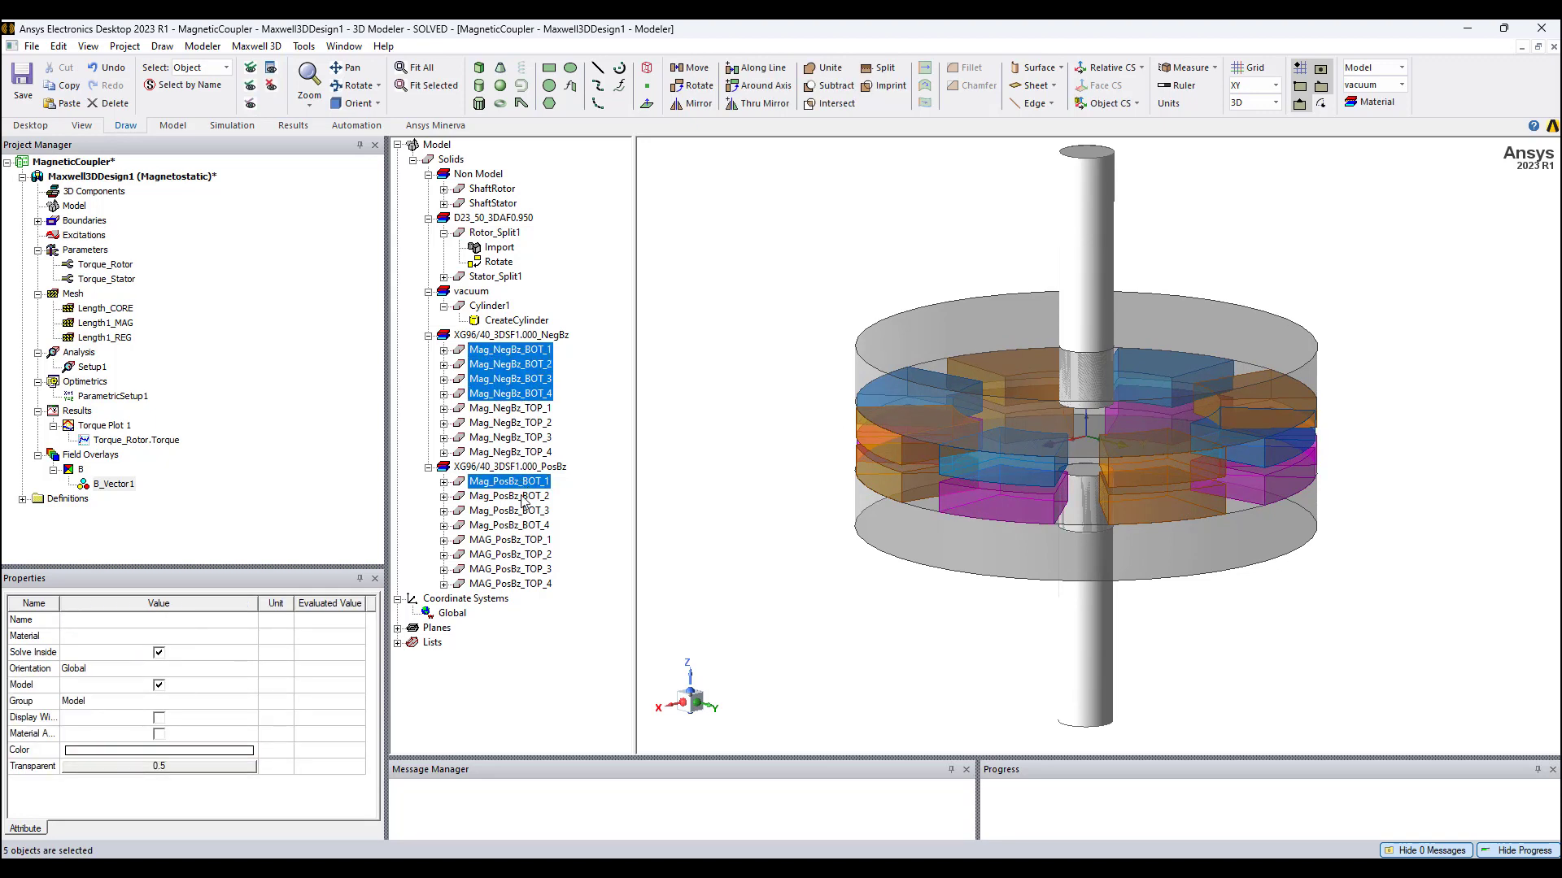
{"action": "left_click", "coordinate": [525, 496], "text": "ctrl"}
{"action": "left_click_drag", "start_coordinate": [1053, 618], "coordinate": [1053, 581], "text": "alt"}
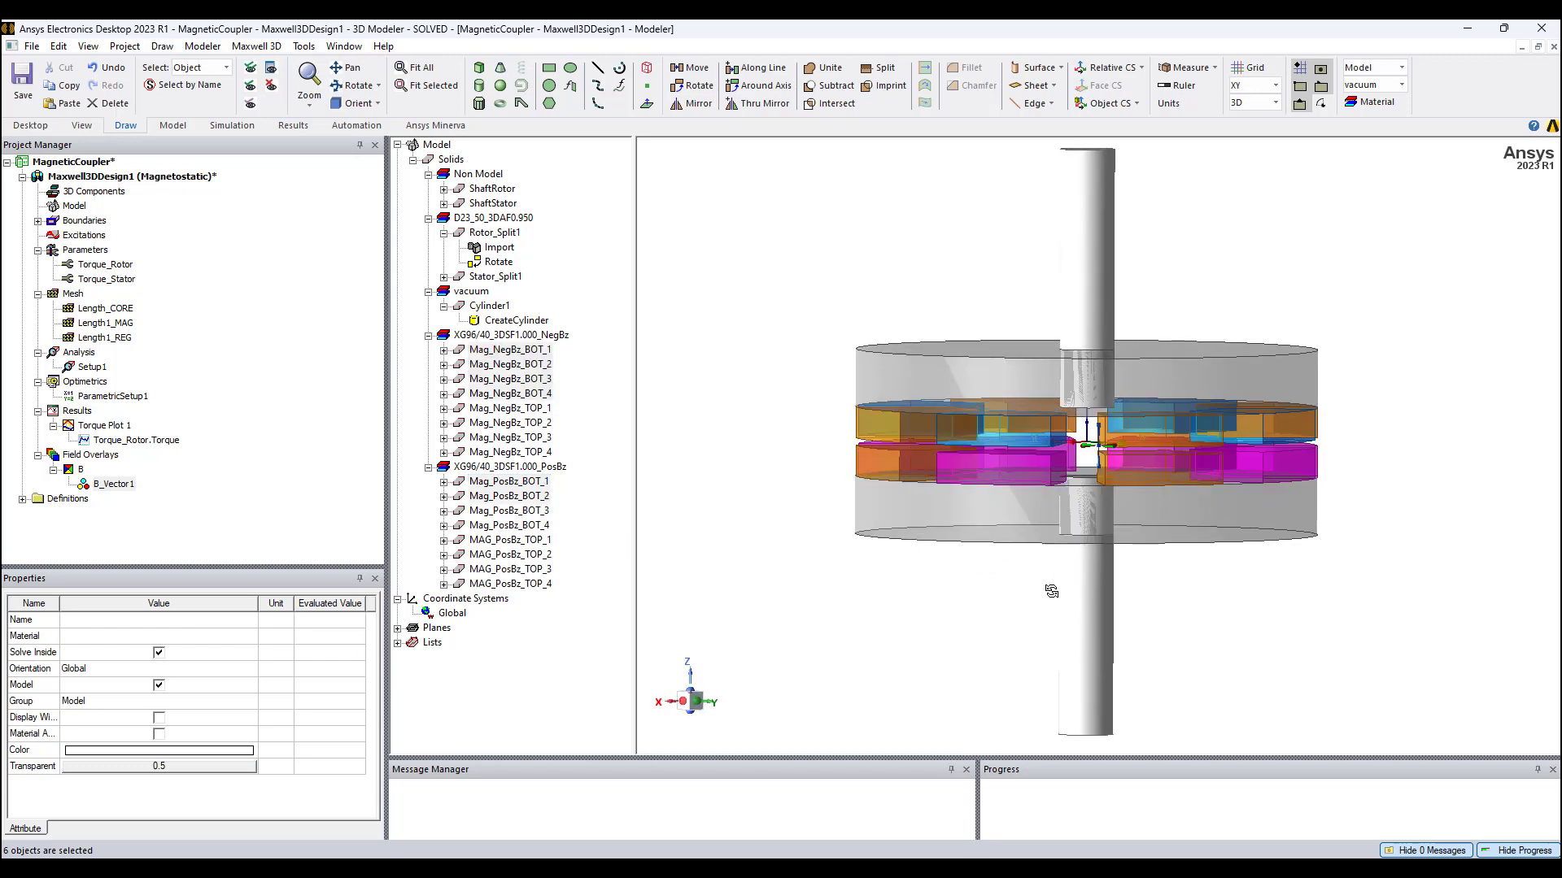
{"action": "left_click", "coordinate": [537, 511], "text": "ctrl"}
{"action": "left_click", "coordinate": [530, 526], "text": "ctrl"}
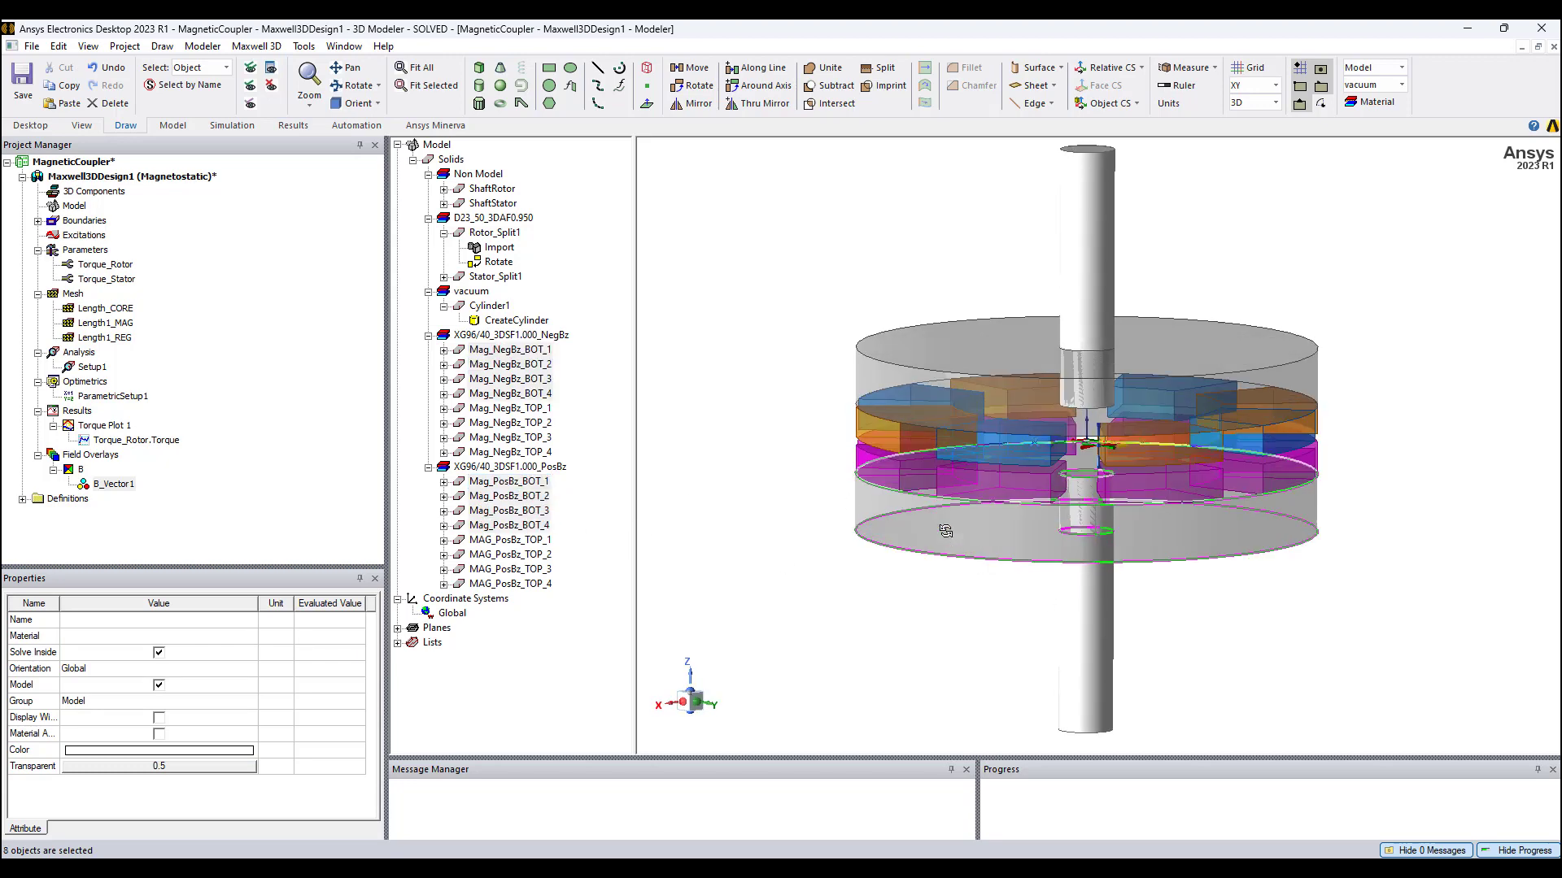
{"action": "left_click", "coordinate": [511, 233], "text": "ctrl"}
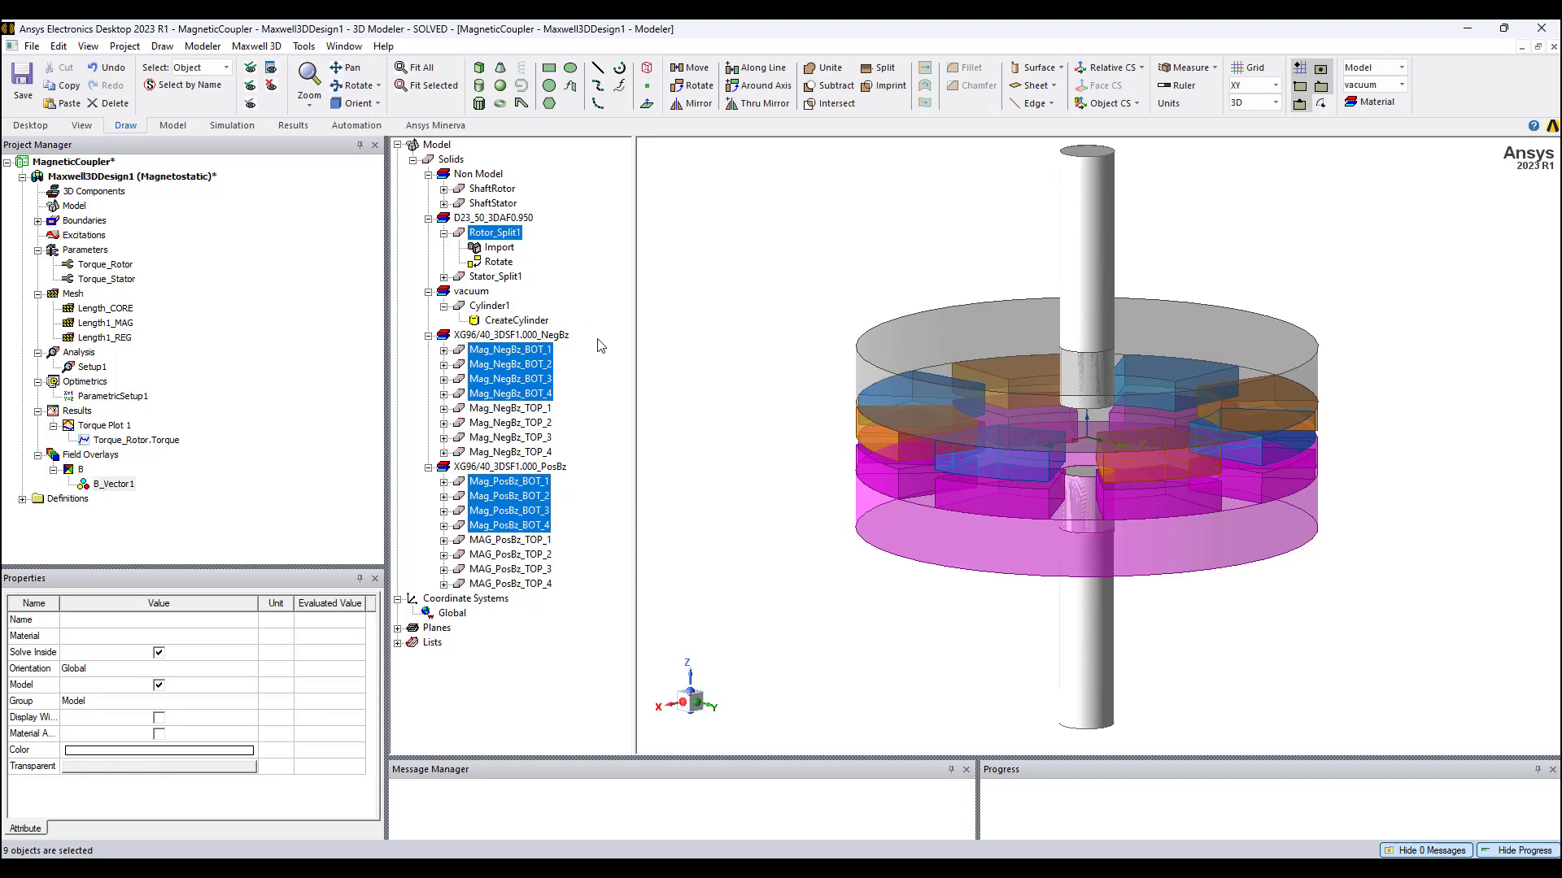
Review the Rotate command's Z axis and $Theta angle for the selected rotor parts, cancel without rotating, and clear the selection
{"action": "left_click", "coordinate": [690, 89]}
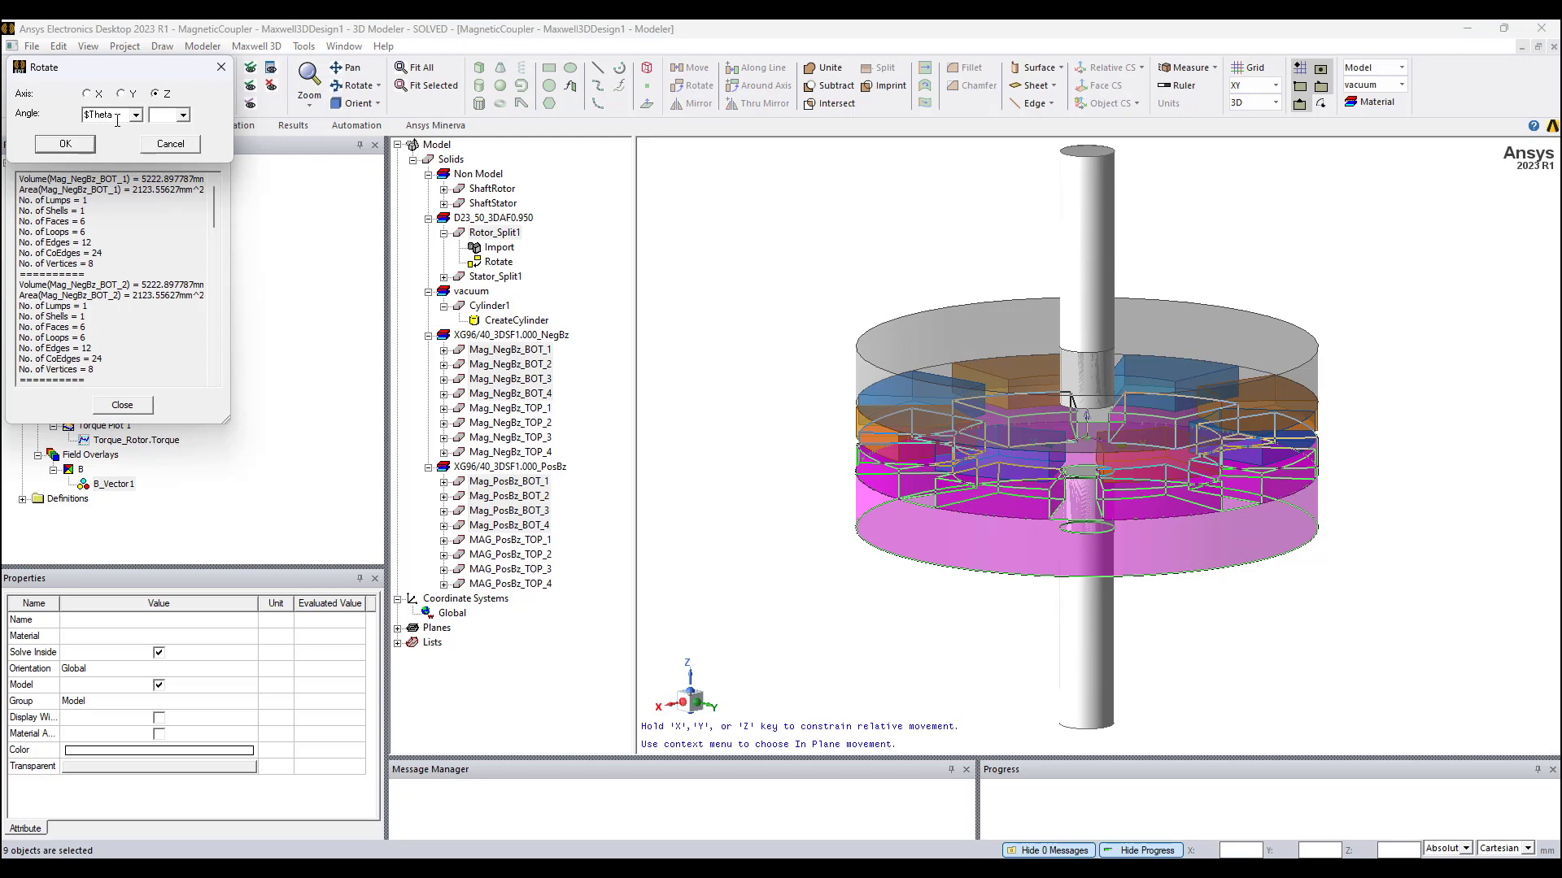
{"action": "left_click", "coordinate": [220, 67]}
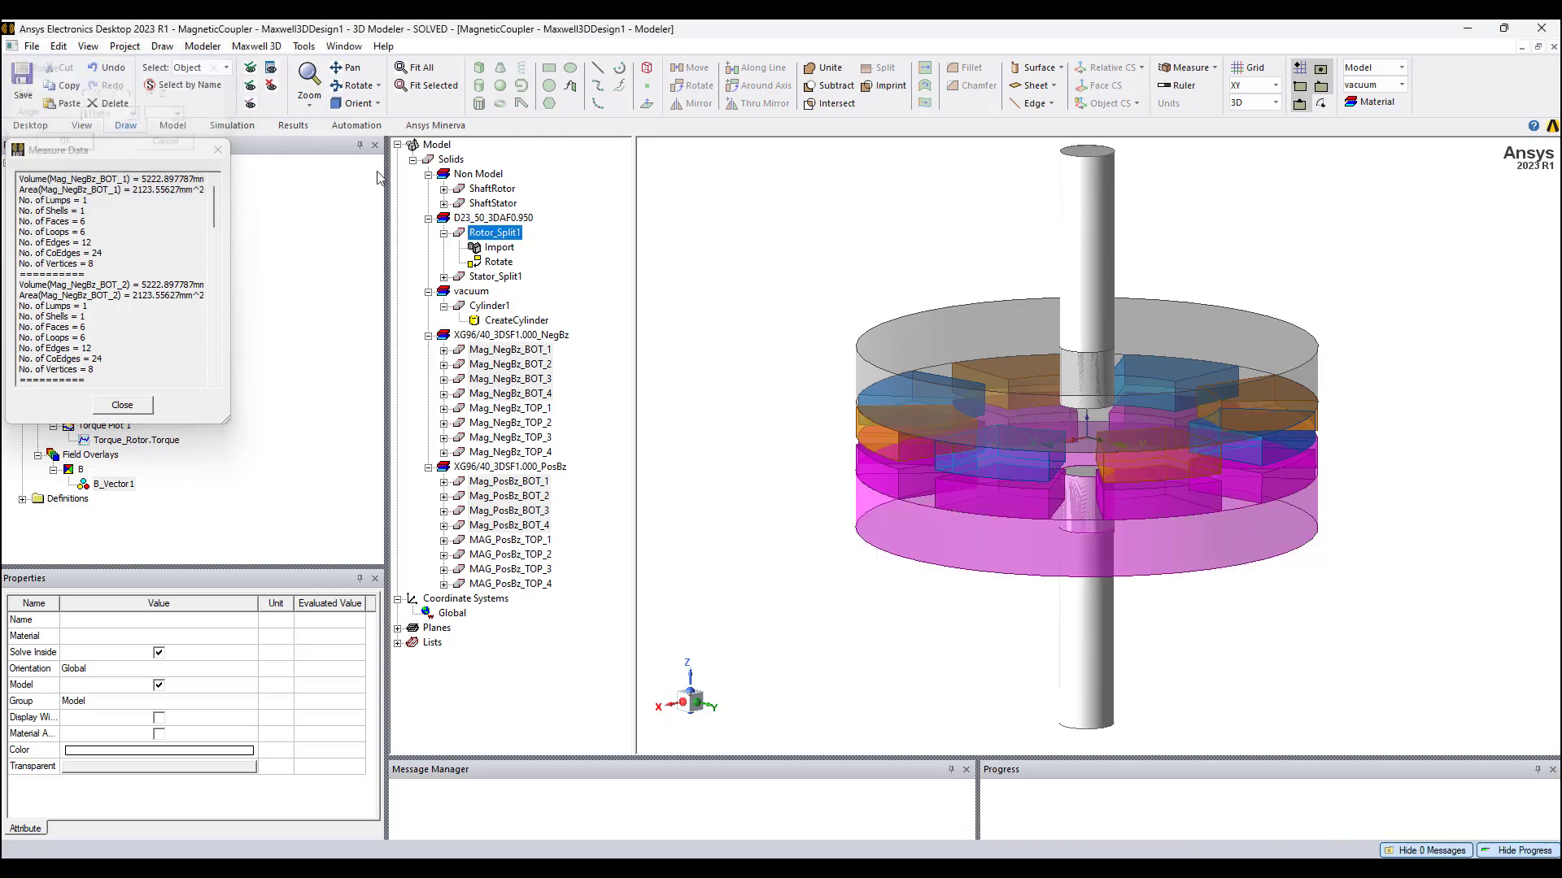
{"action": "left_click", "coordinate": [735, 376]}
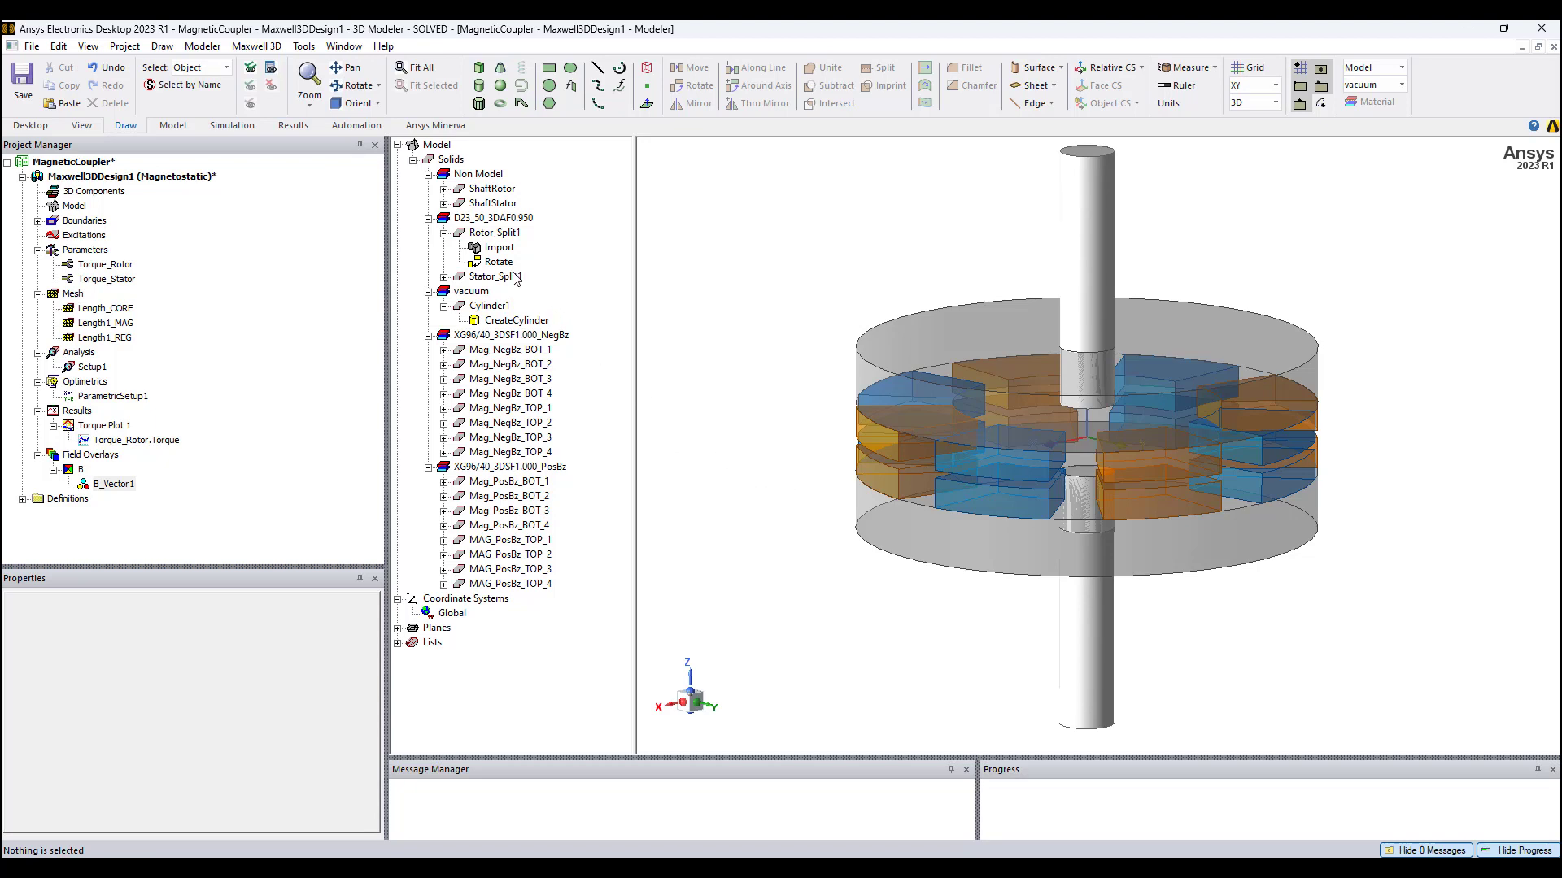
Review the Torque_Rotor parameter's type, axis and assigned bodies, closing its settings unchanged and clearing the highlight
{"action": "double_click", "coordinate": [115, 266]}
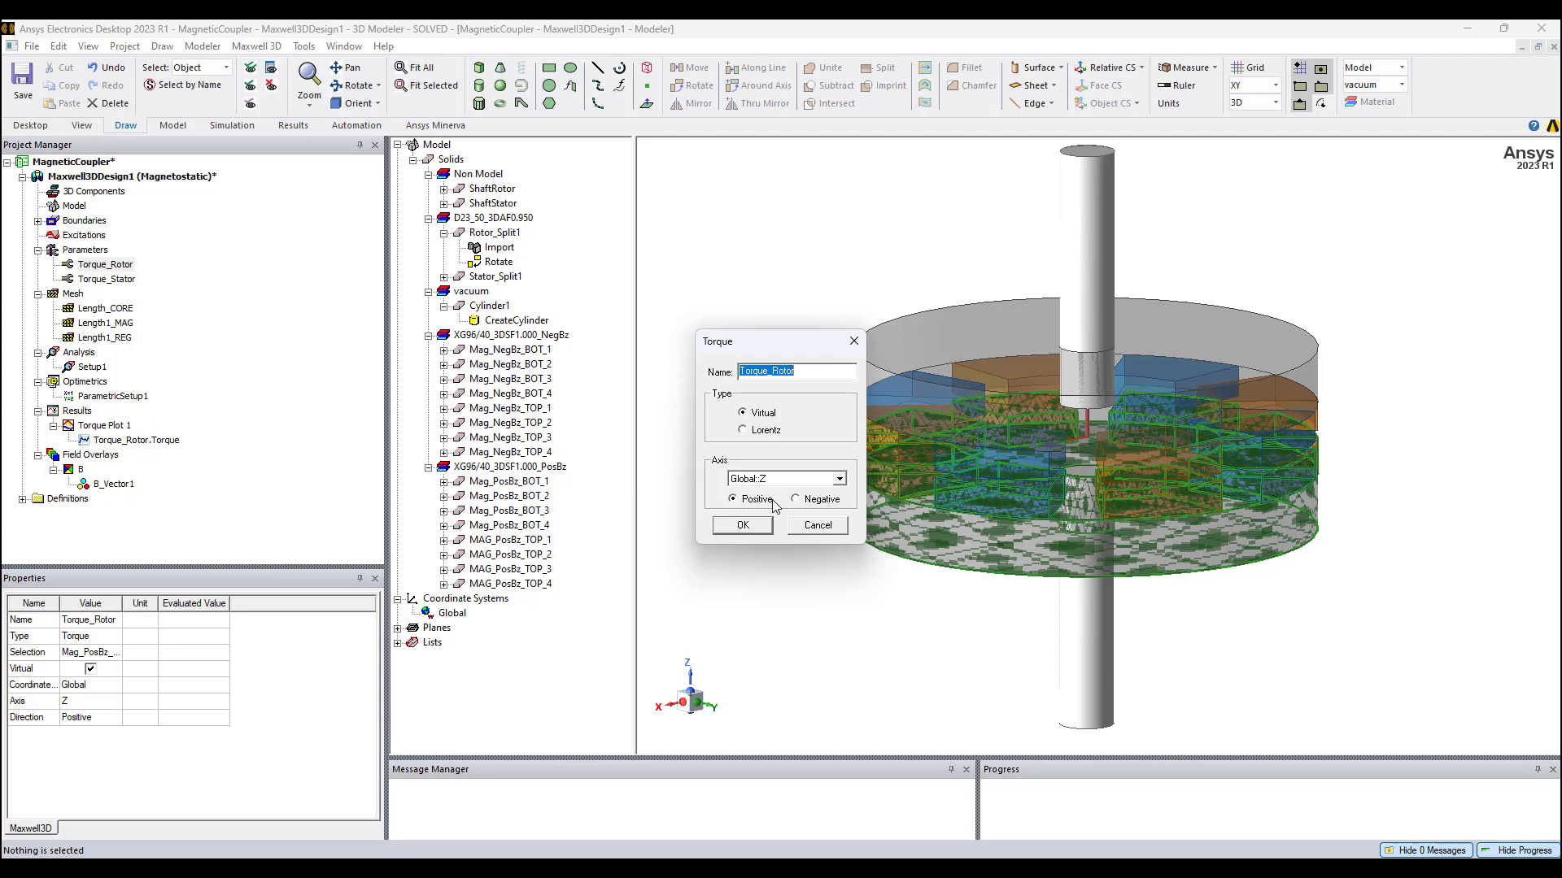
{"action": "left_click", "coordinate": [852, 342]}
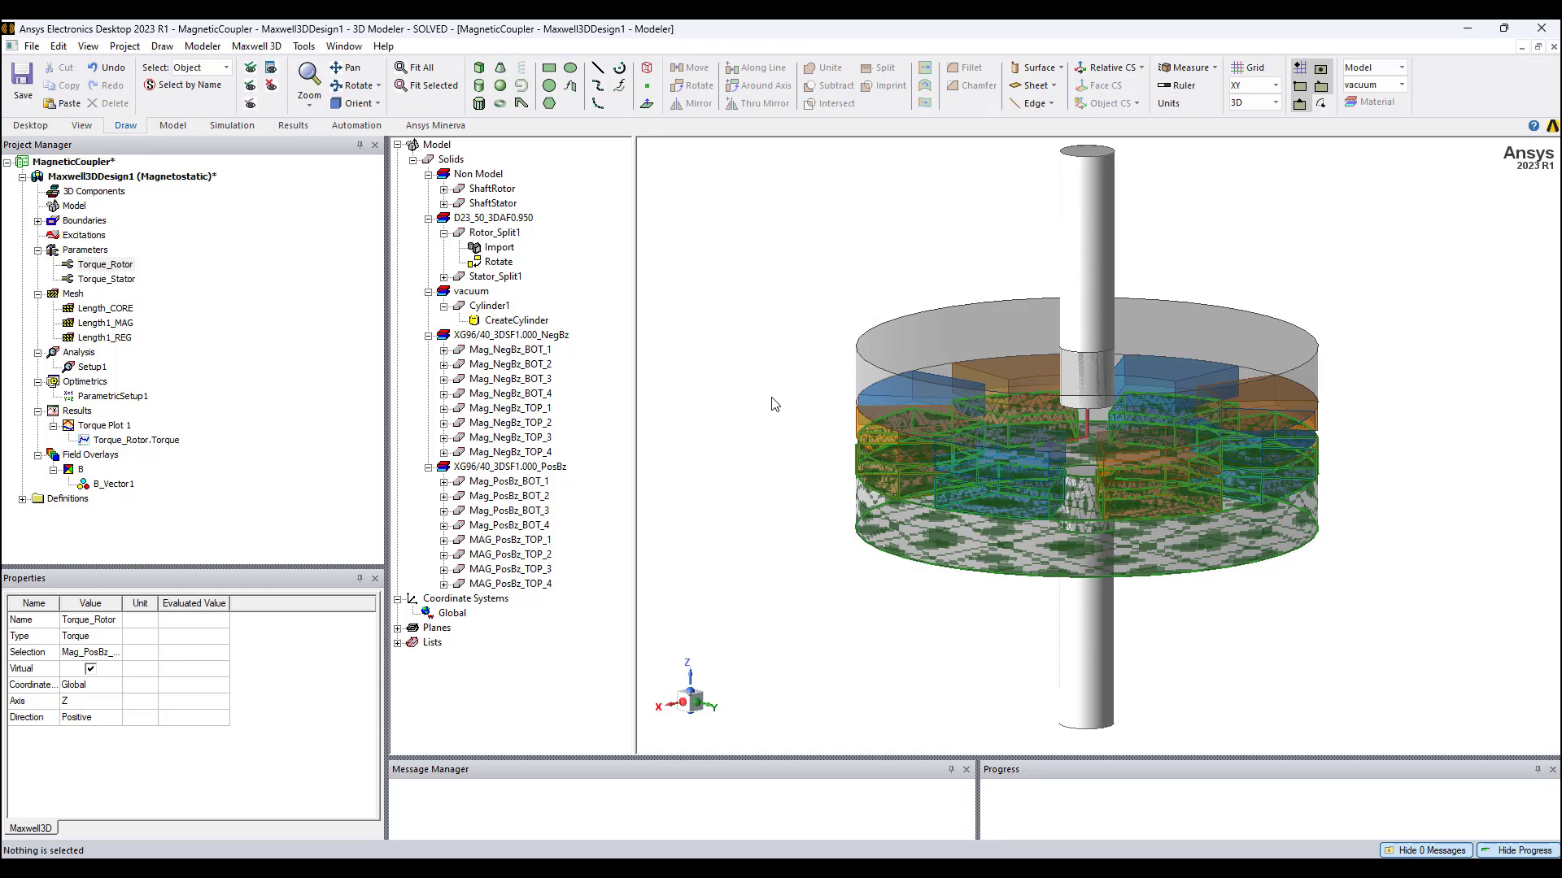
{"action": "left_click", "coordinate": [775, 404]}
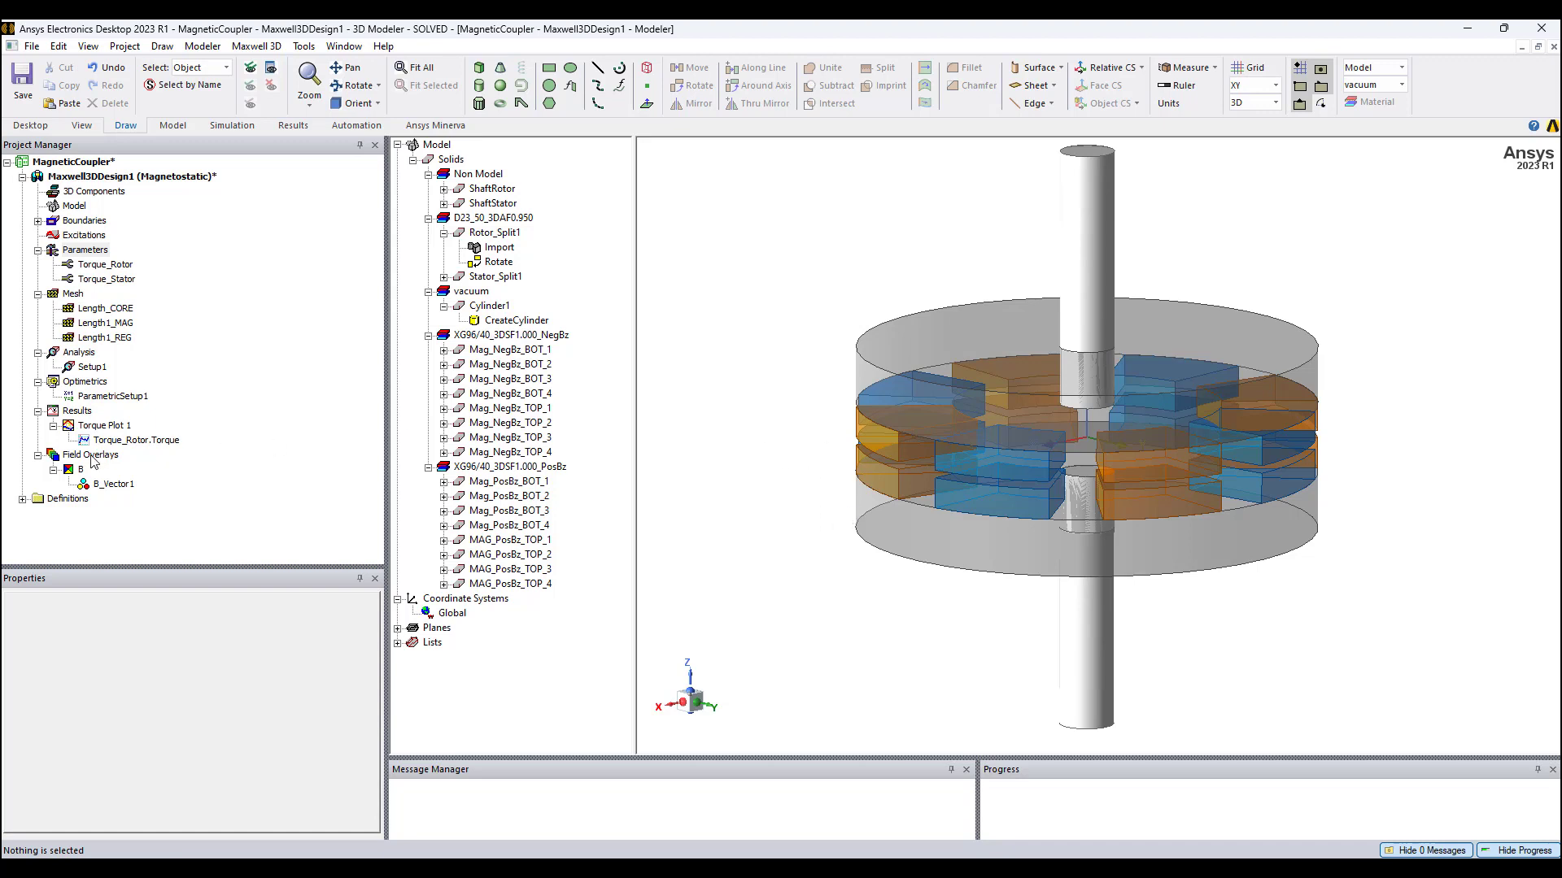
Review the rotor torque over $Theta in Torque Plot 1, and return to the Maxwell3DDesign1 3D model
{"action": "double_click", "coordinate": [104, 426]}
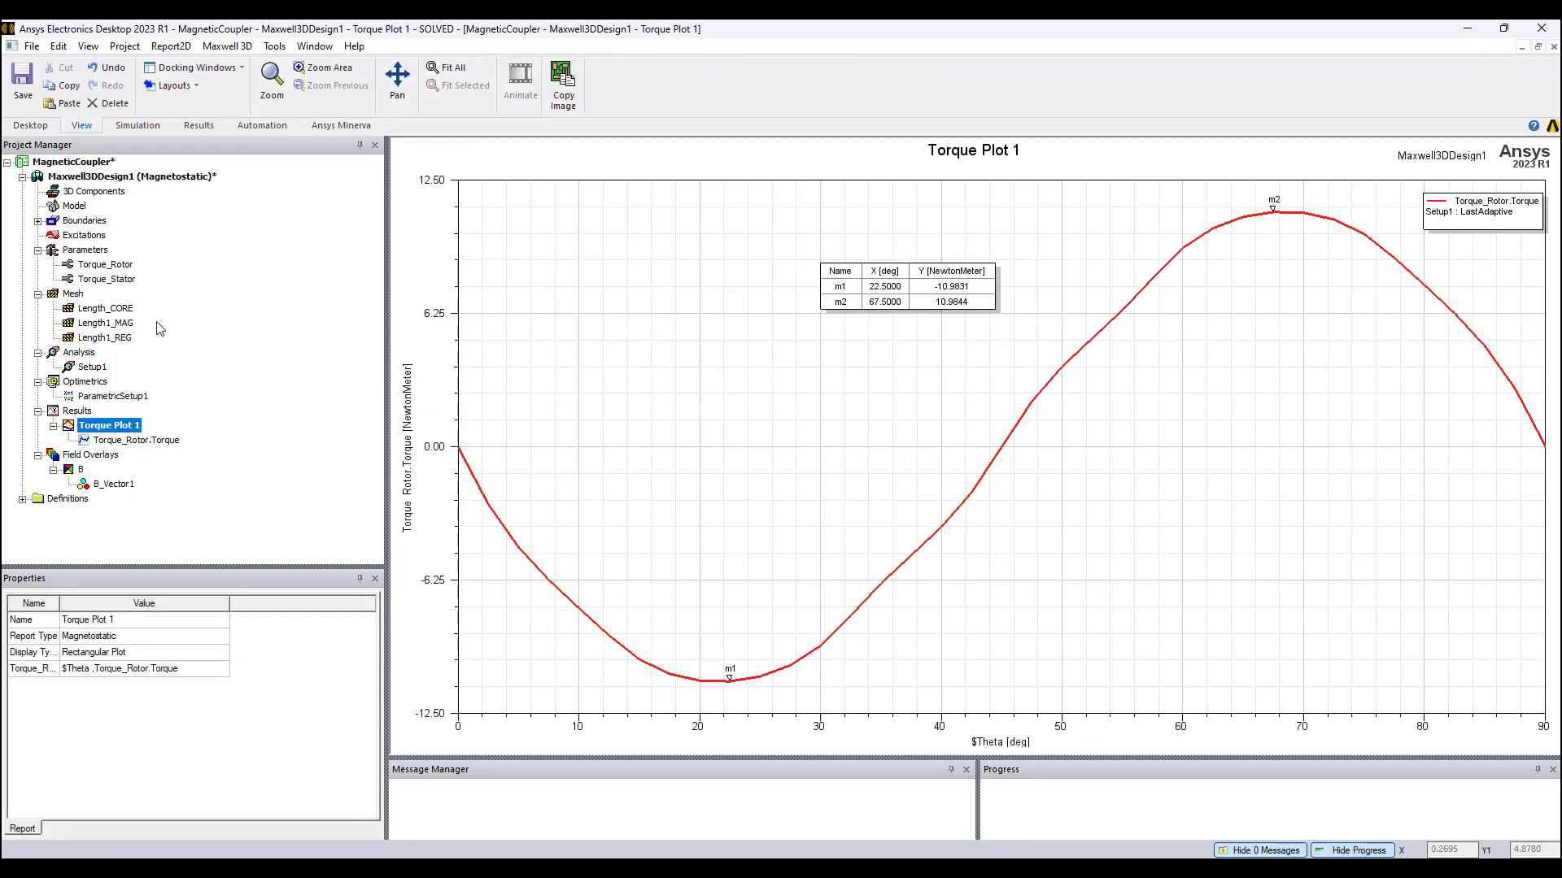
{"action": "double_click", "coordinate": [122, 177]}
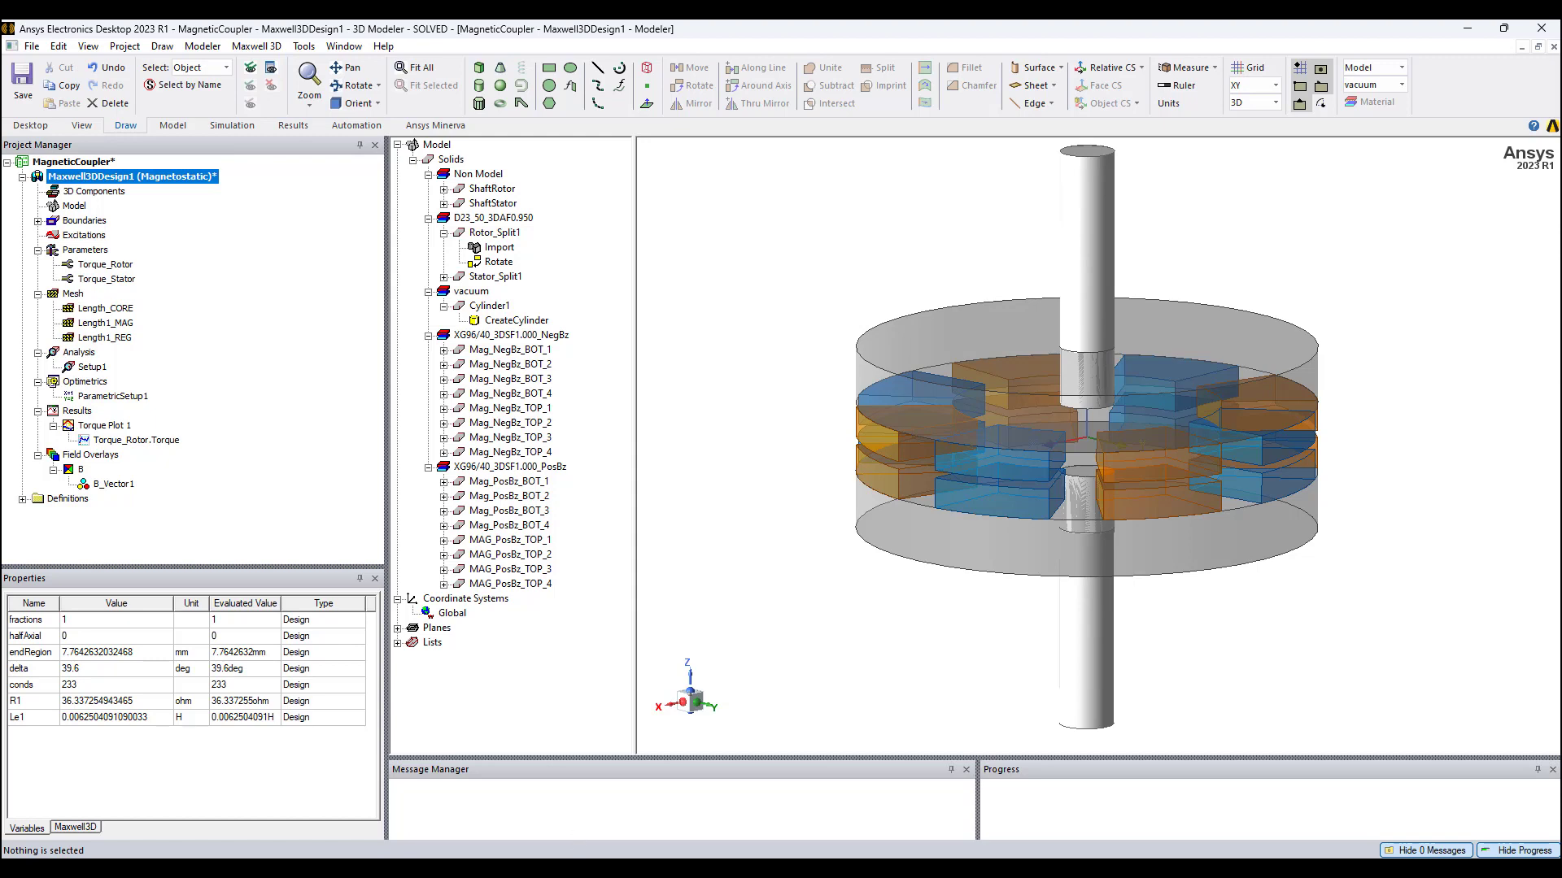
{"action": "left_click", "coordinate": [571, 868]}
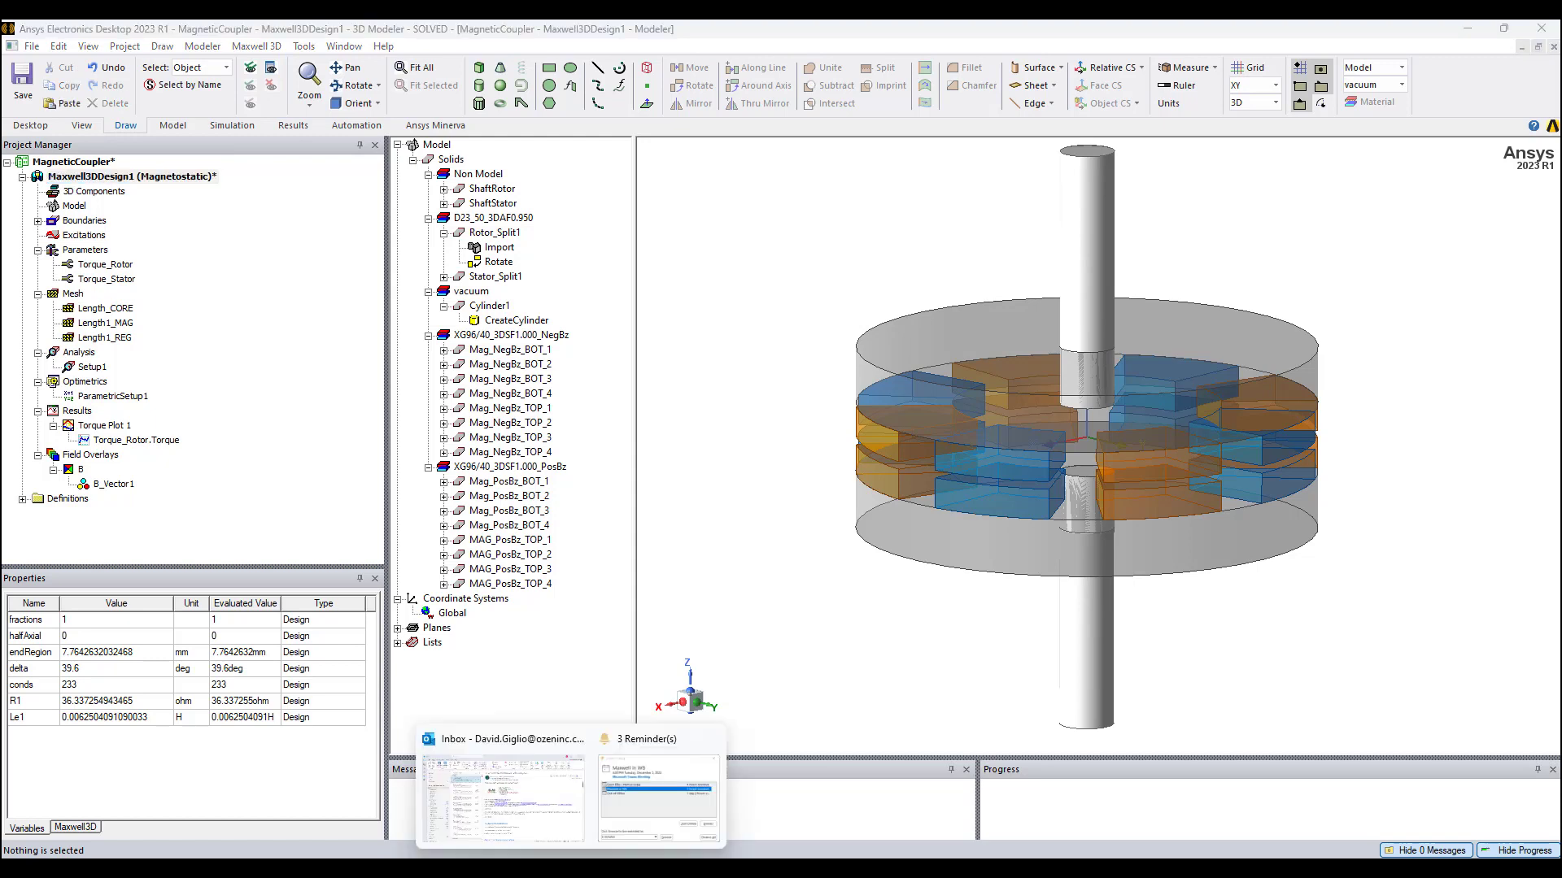